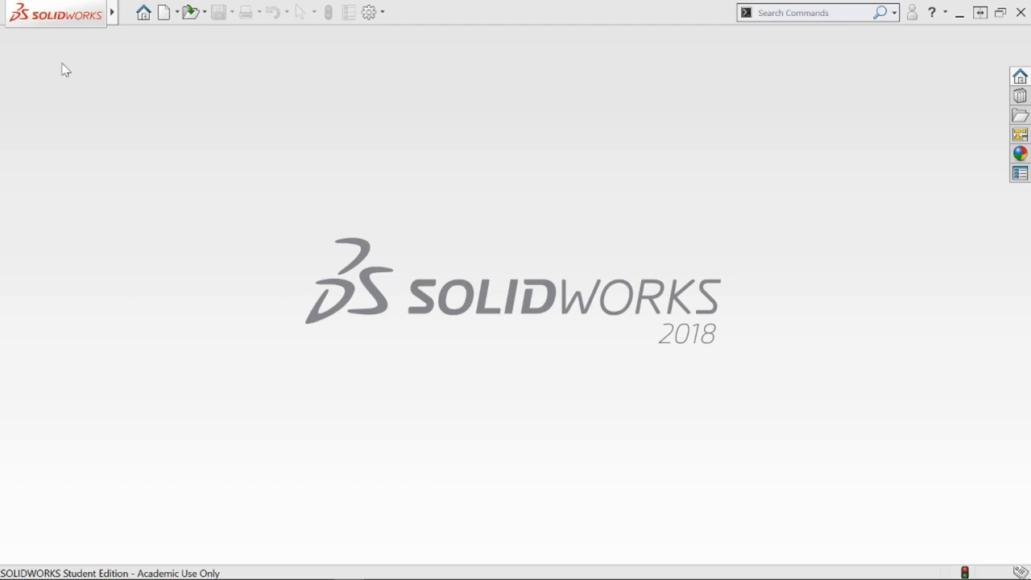
Create a new part and define the global variables a = 124 and b = 910
click(164, 13)
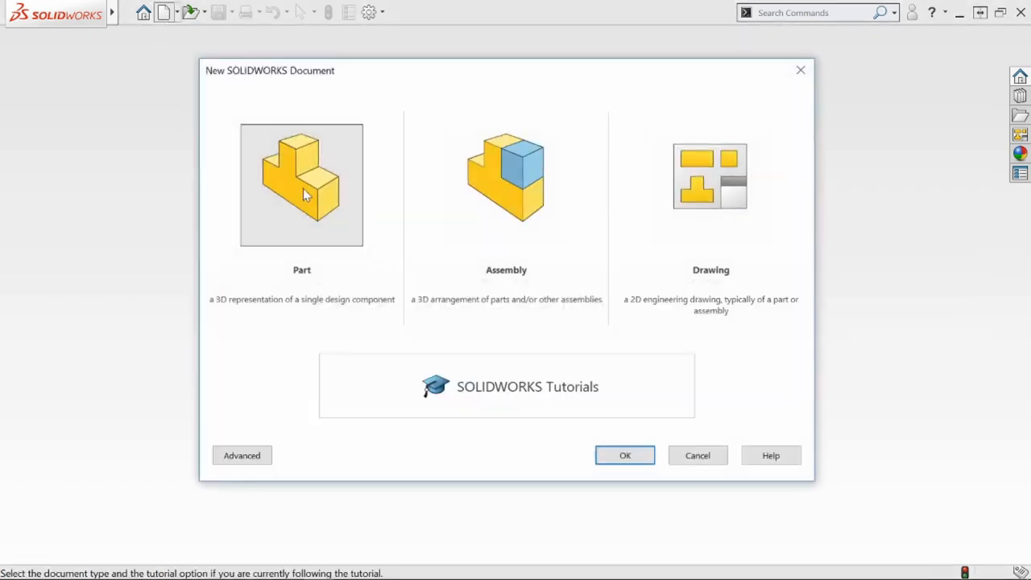
click(623, 455)
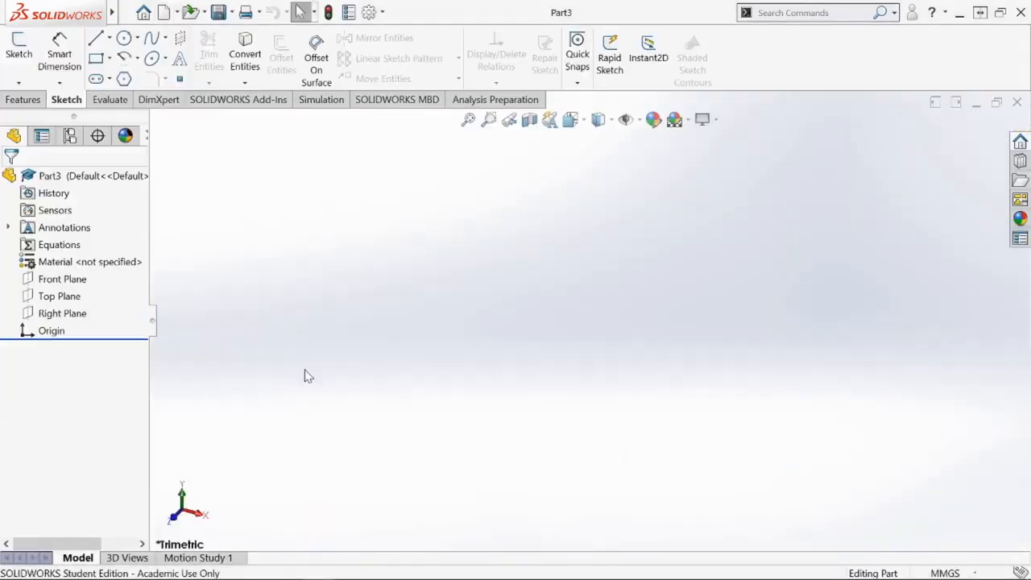
right_click(61, 245)
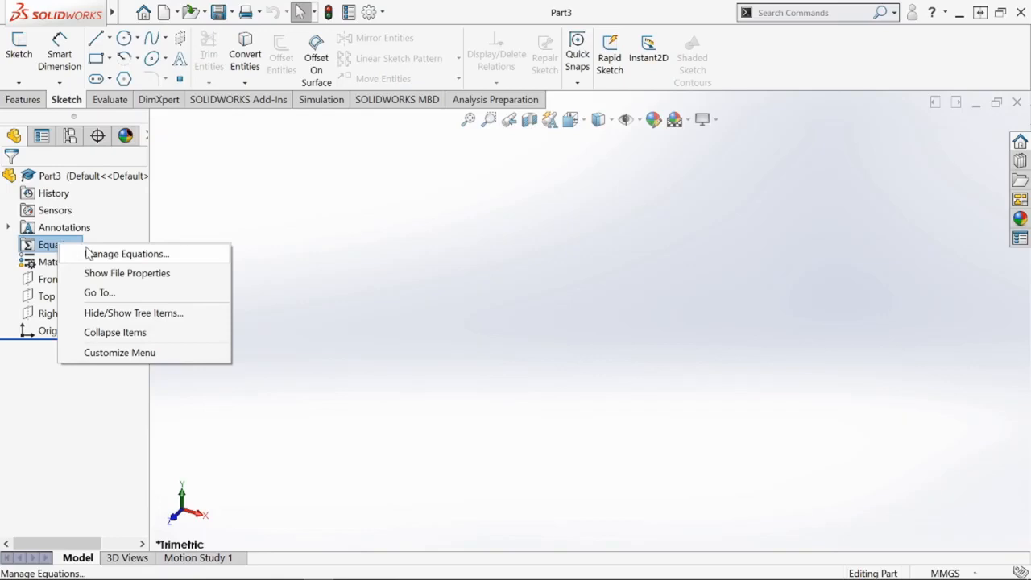
click(91, 254)
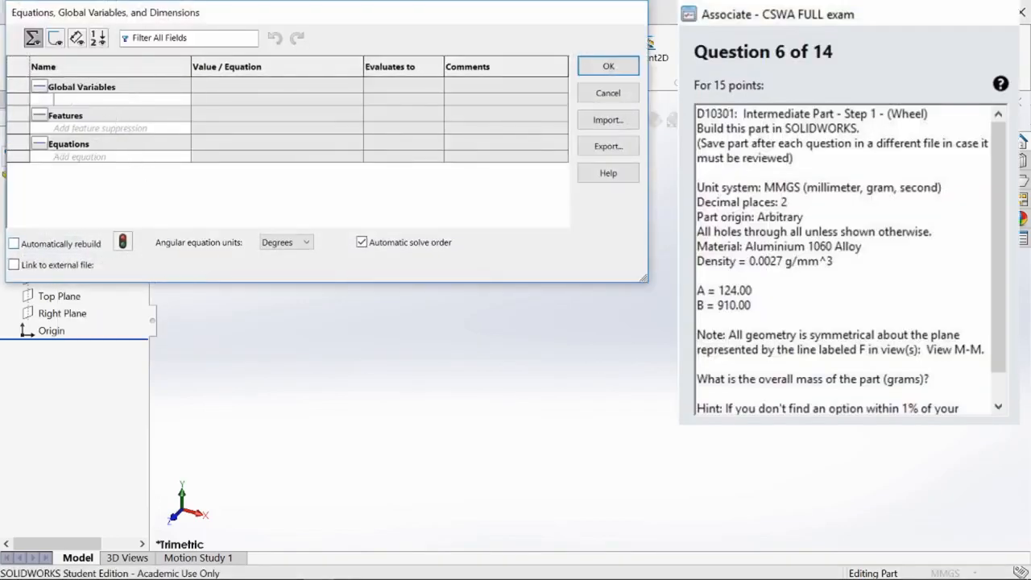
key(Tab)
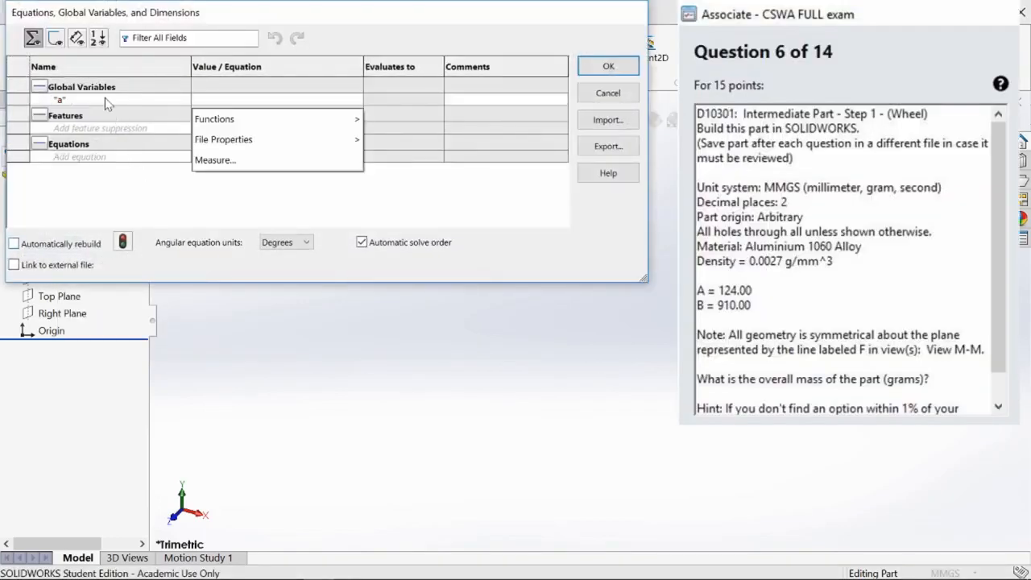
text(124)
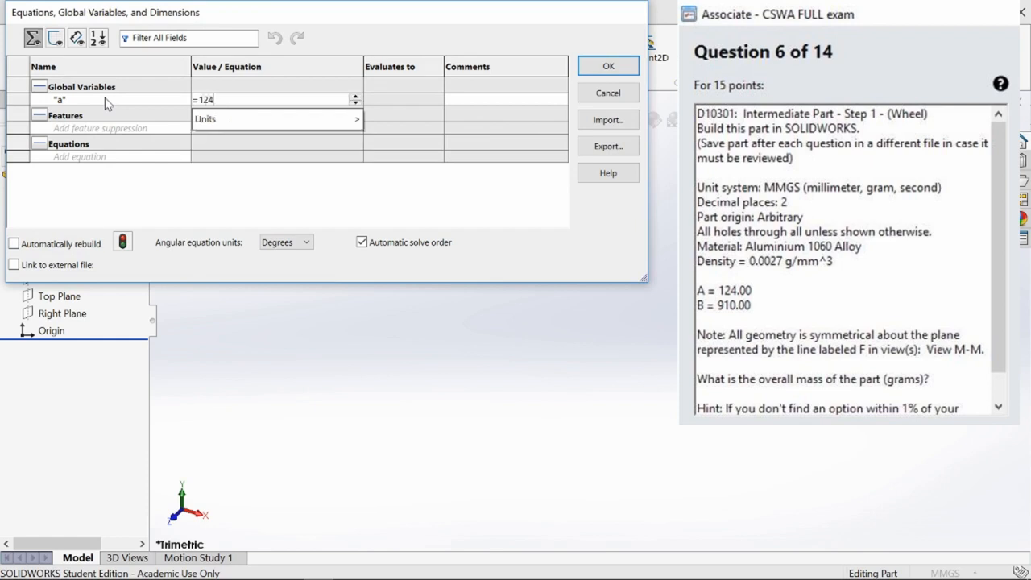
key(Return)
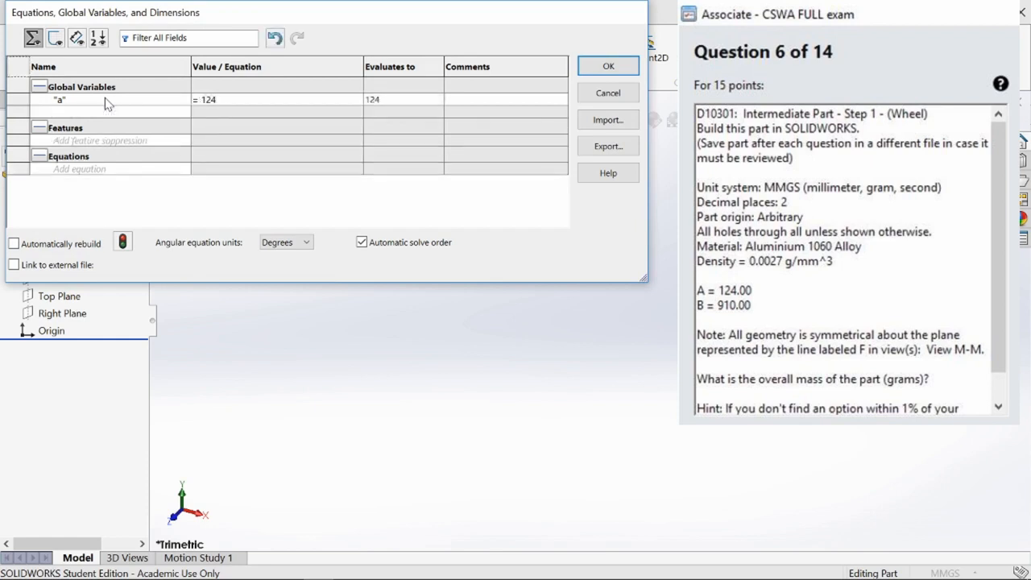
key(Tab)
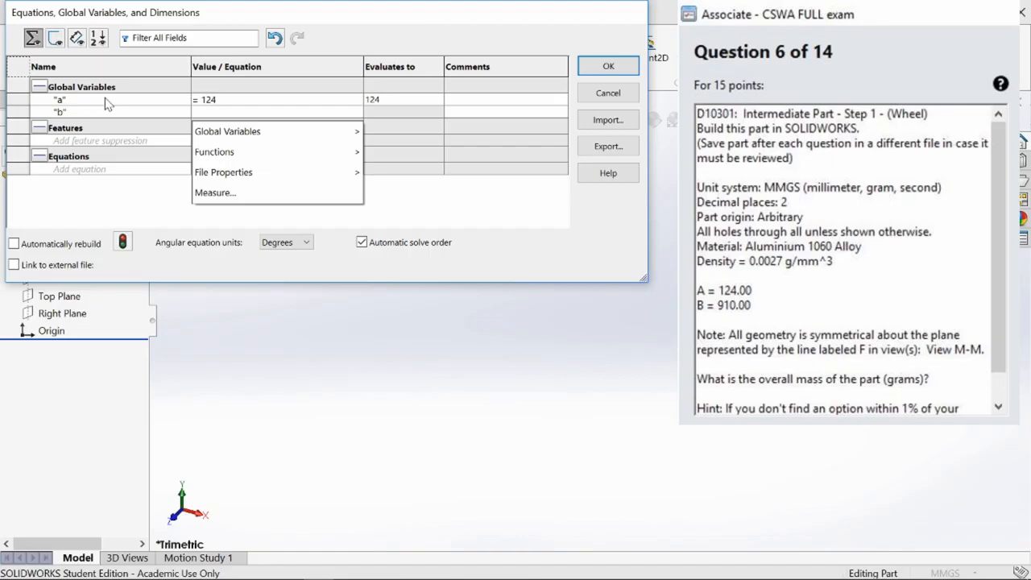
text(910)
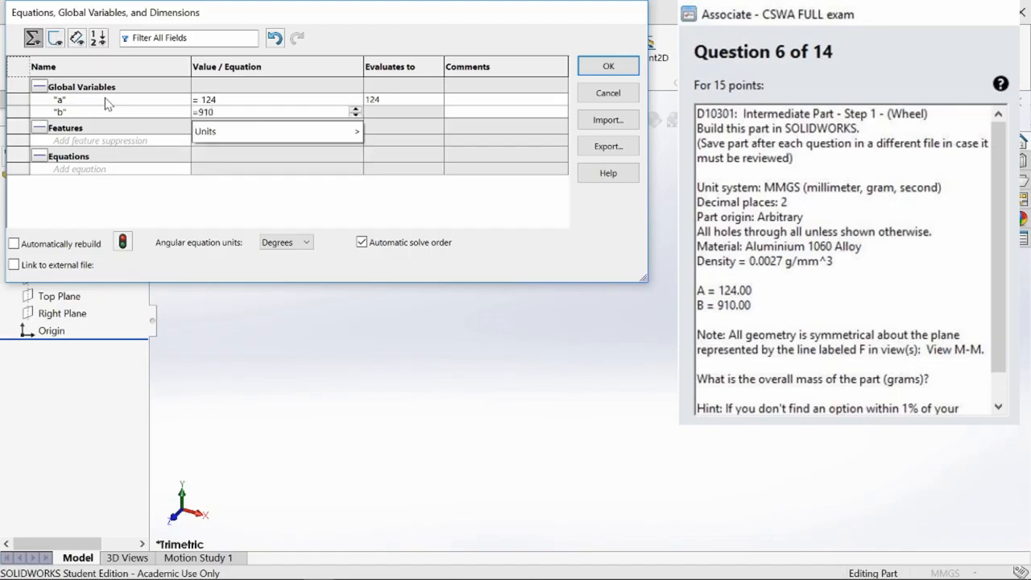
key(Return)
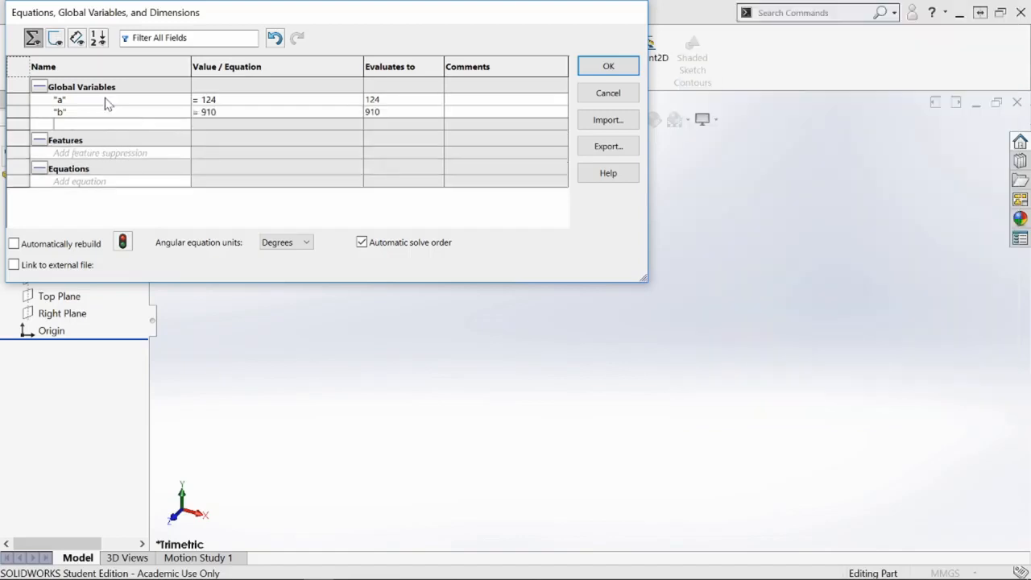
click(596, 69)
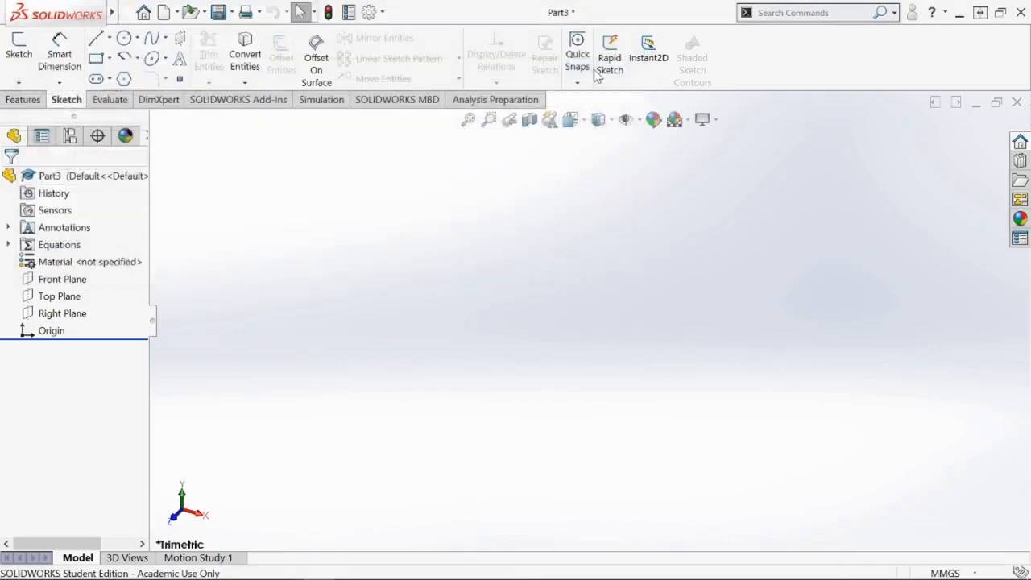
On the Front Plane, sketch a horizontal midpoint line about 77 mm long centred on the origin and convert it to construction geometry
right_click(74, 278)
click(79, 256)
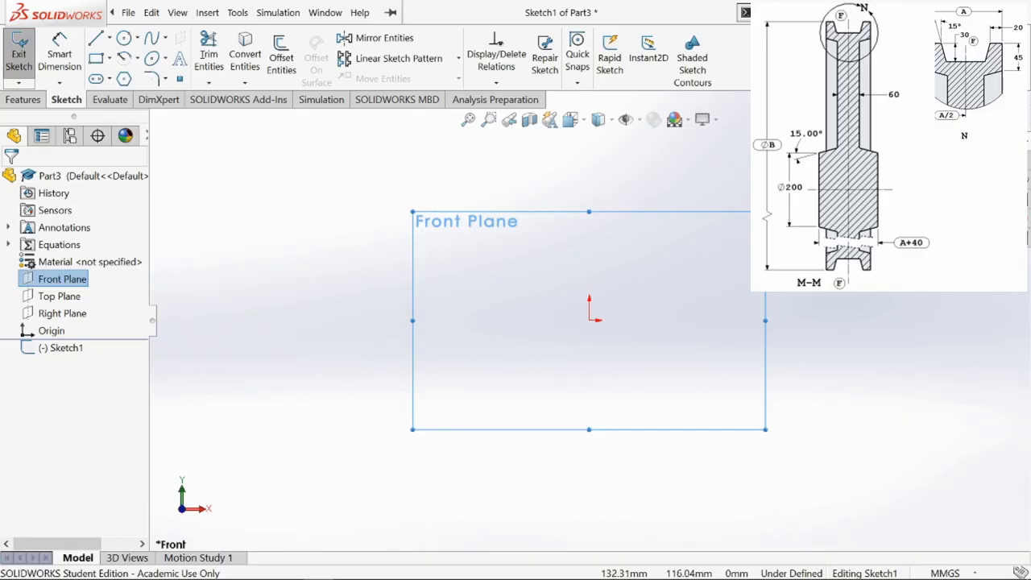
click(296, 13)
click(109, 38)
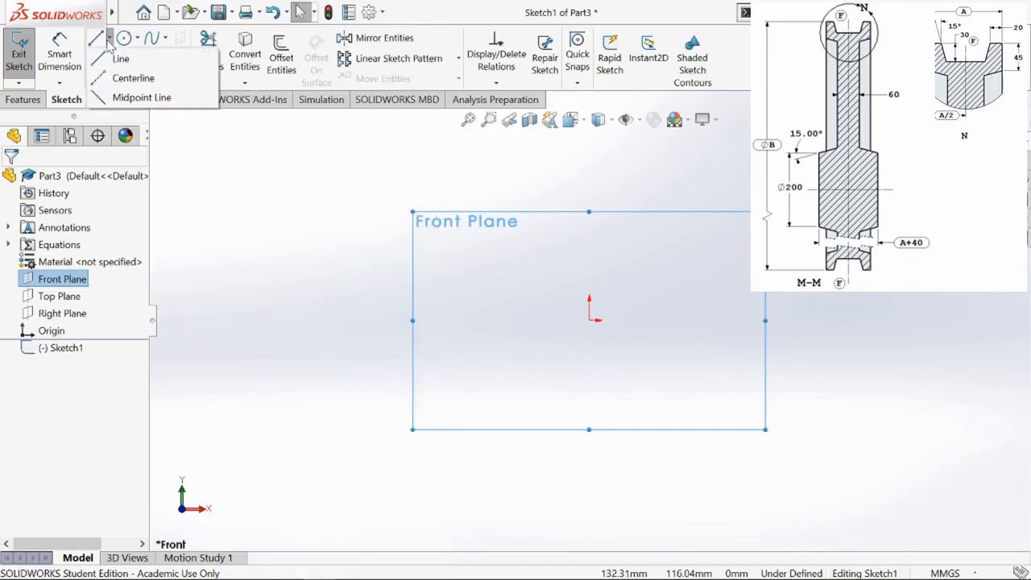
click(141, 97)
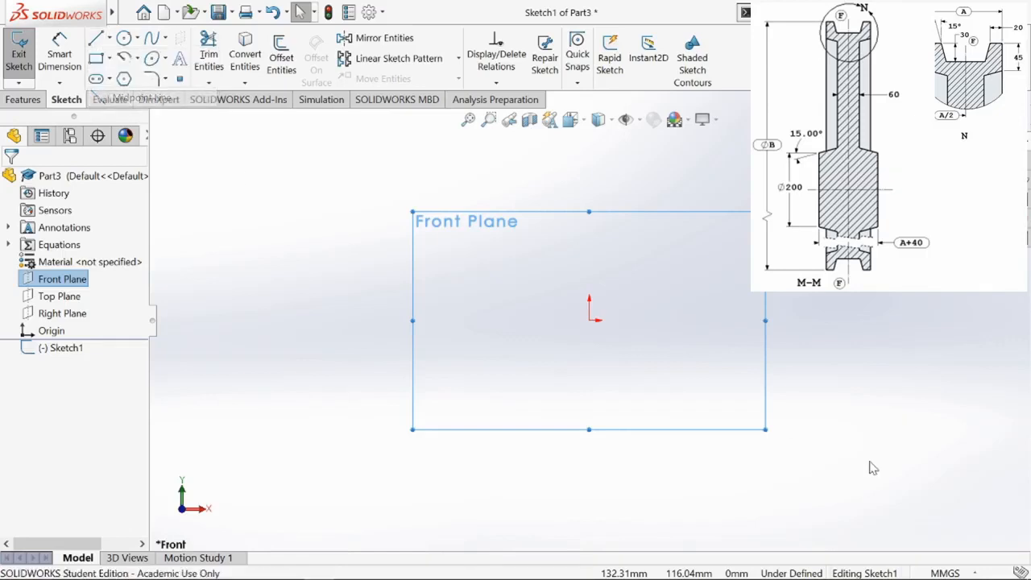
click(591, 321)
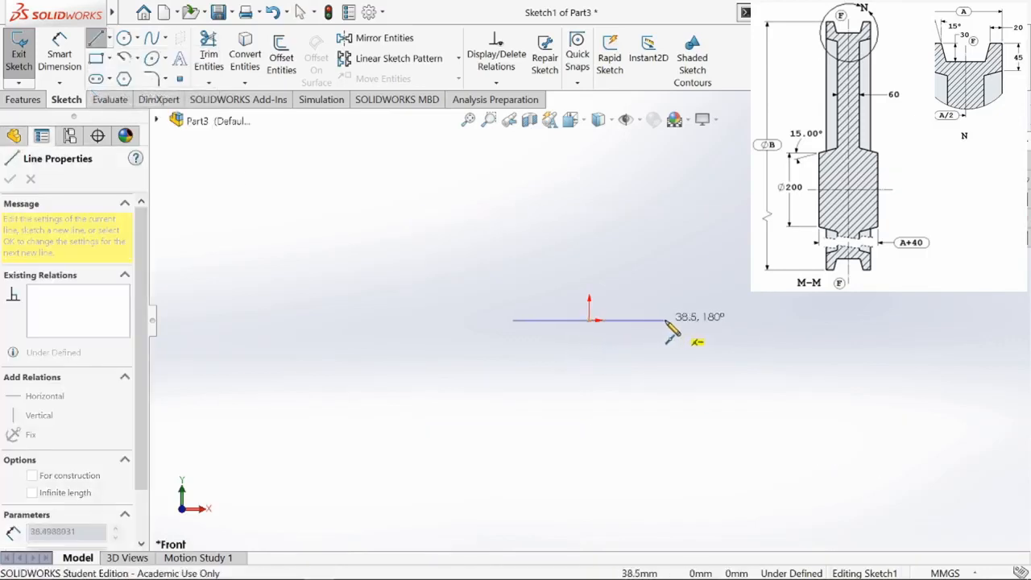
click(667, 320)
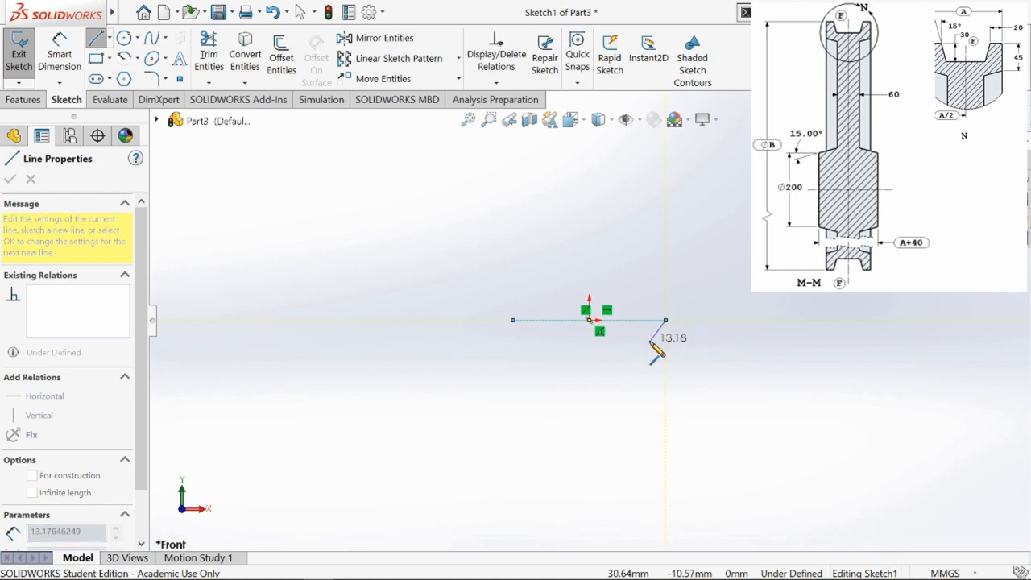
key(Escape)
click(636, 320)
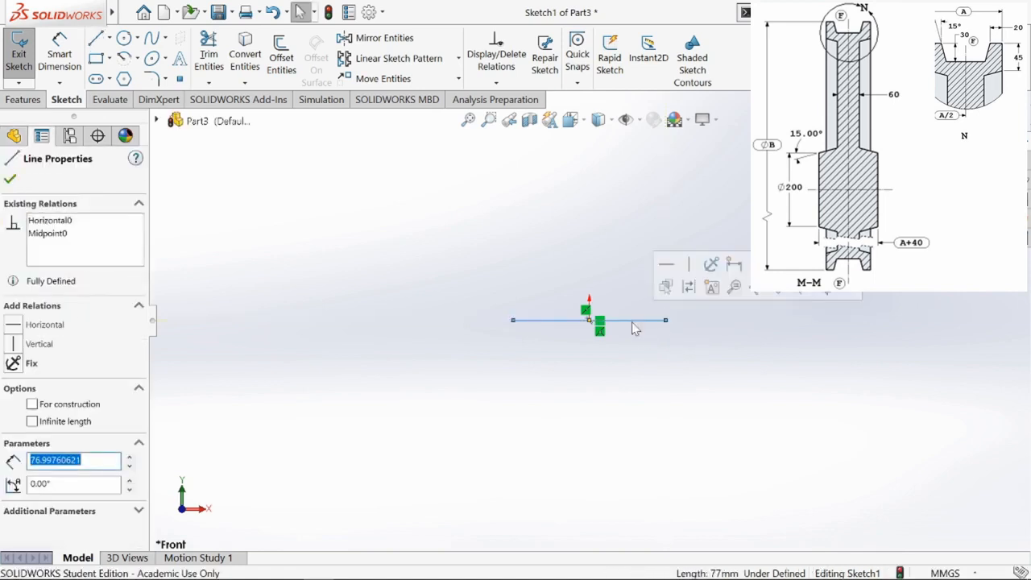
click(689, 288)
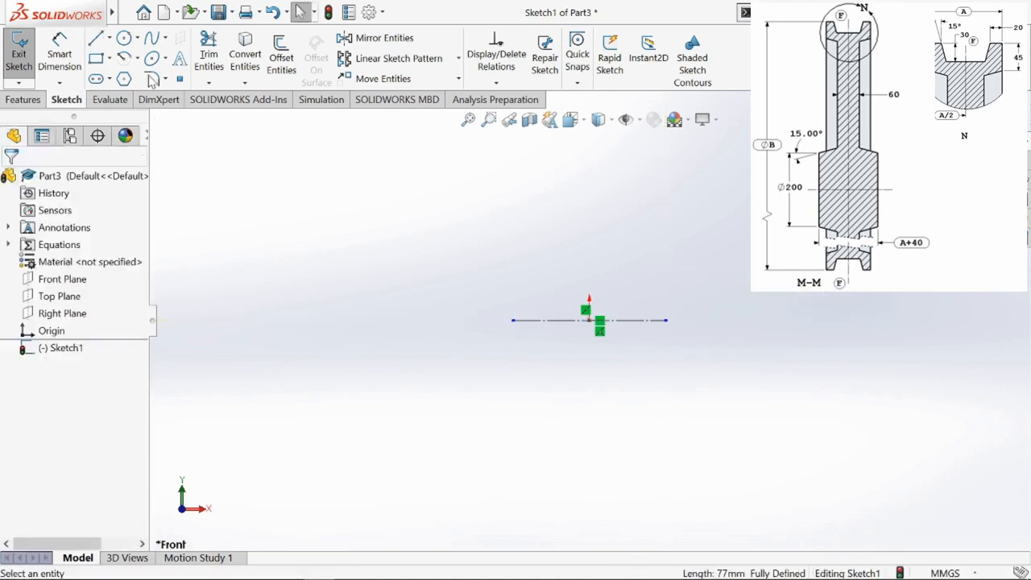
Draw a vertical centerline upward from the origin
click(109, 38)
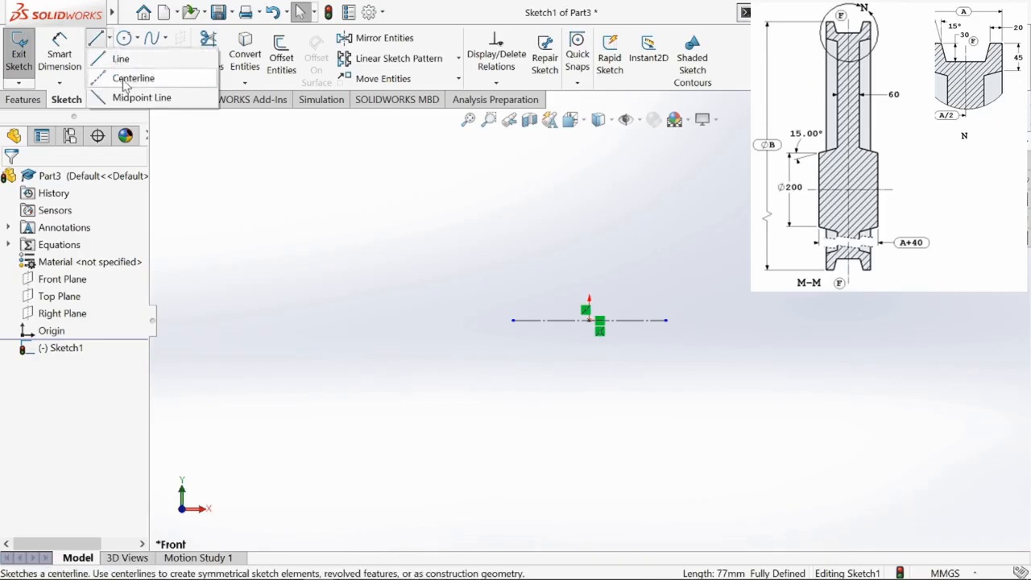
click(124, 79)
scroll(669, 299, up, 2)
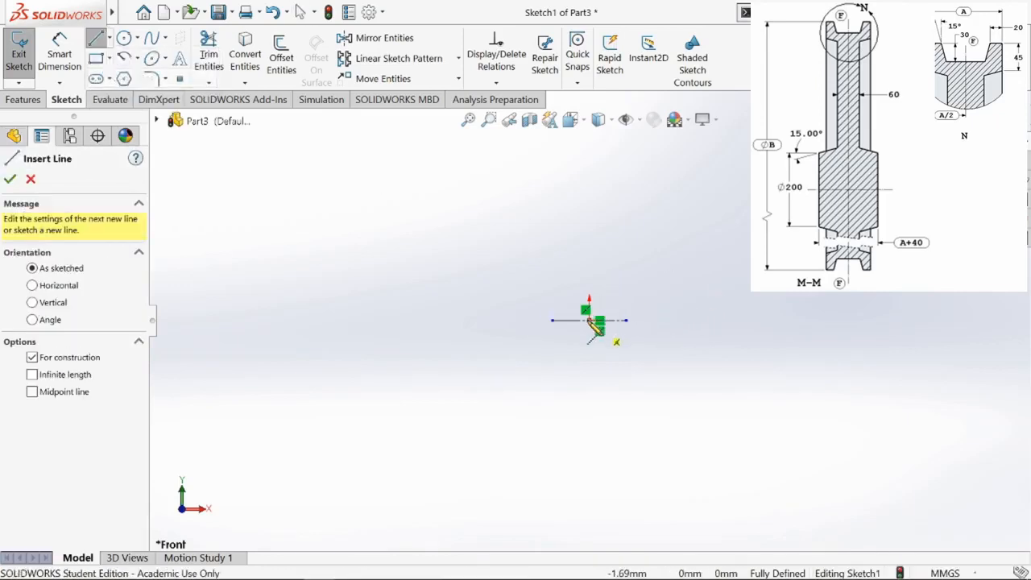
click(590, 320)
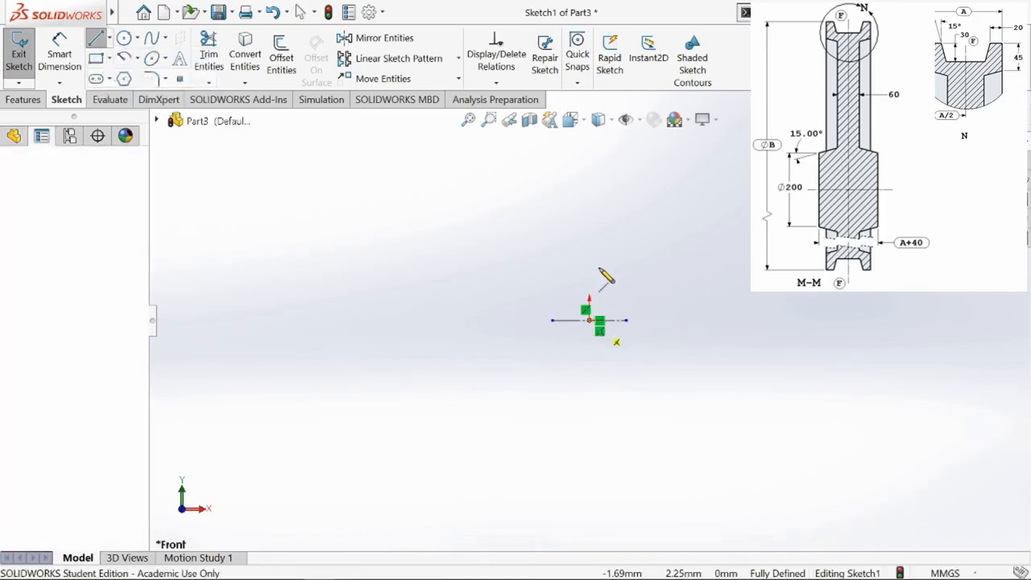
click(590, 174)
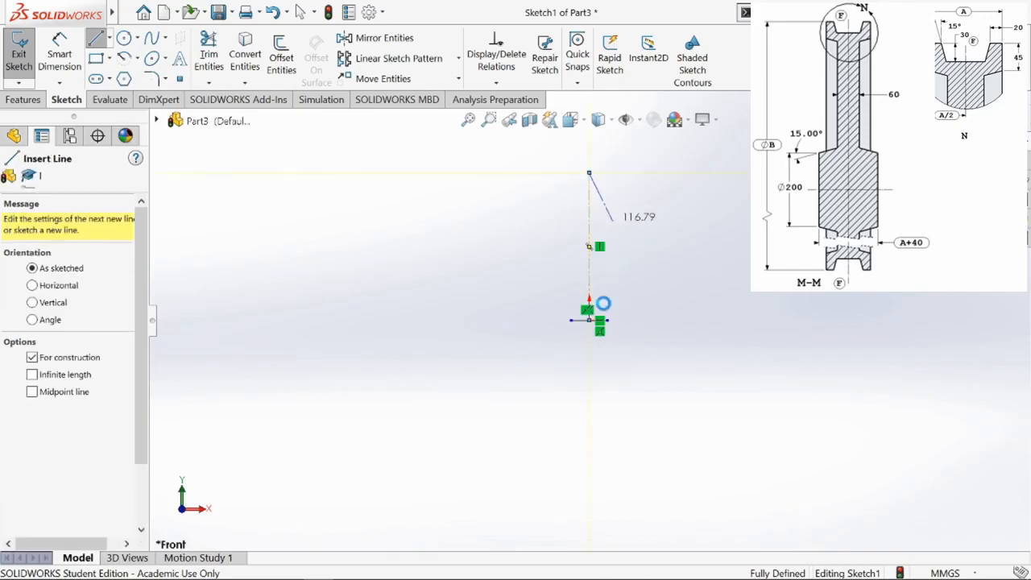
key(Escape)
scroll(581, 278, down, 5)
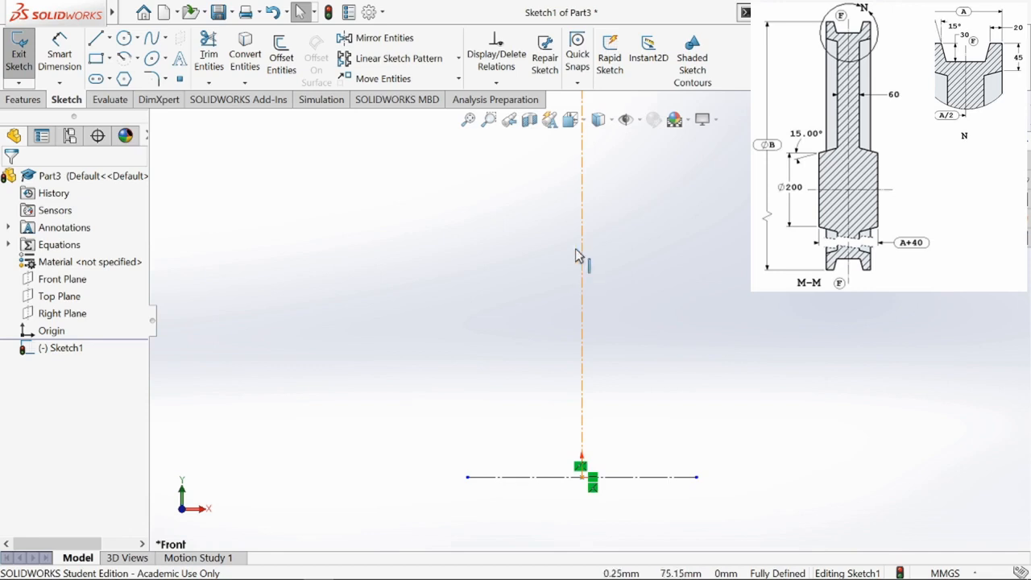
Sketch the hub edge about 43.5 mm up from the horizontal centerline, a short slope toward the vertical centerline, and the long vertical web edge
click(96, 38)
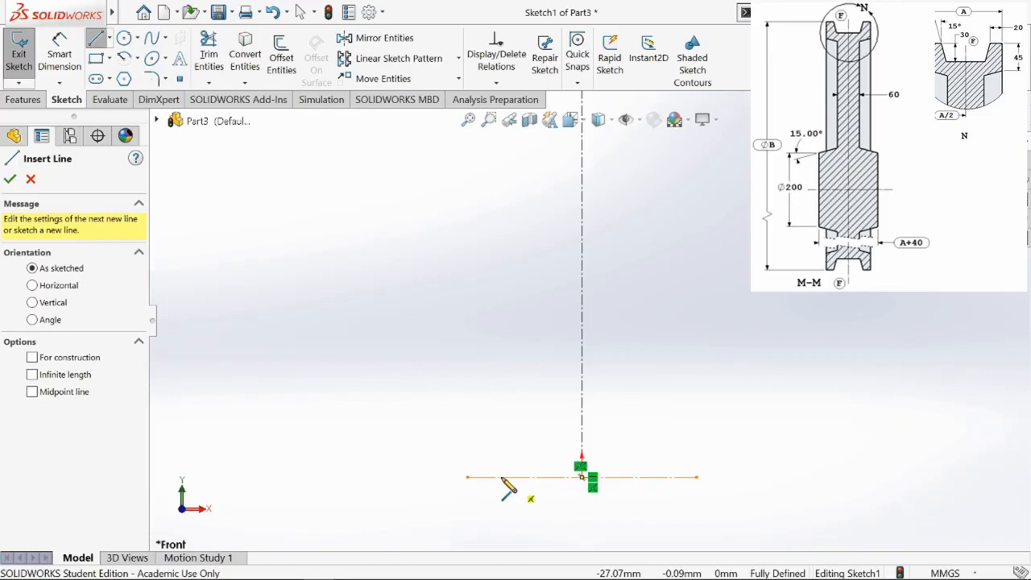
click(502, 477)
click(502, 348)
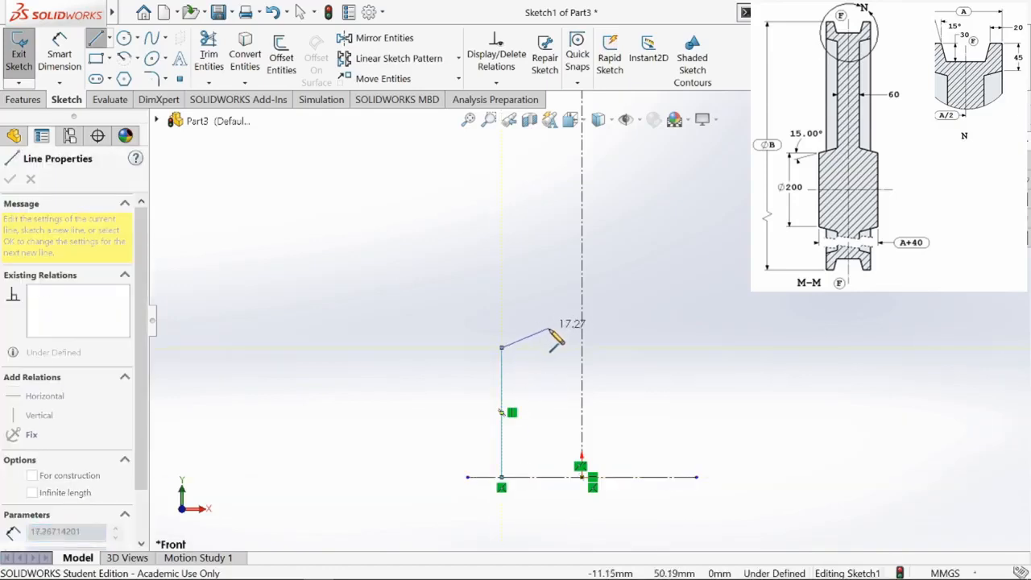
click(549, 334)
scroll(568, 278, up, 3)
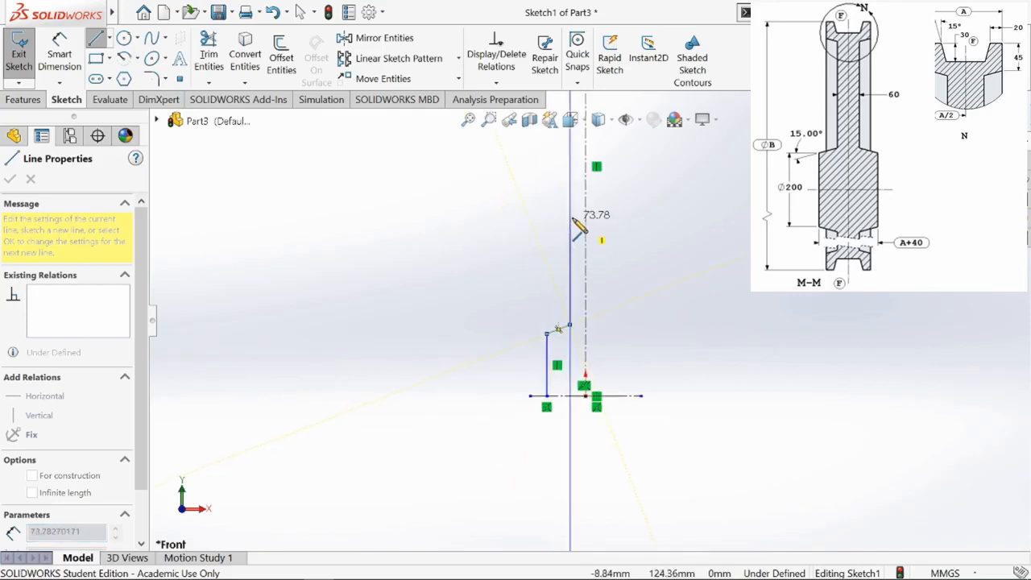
click(571, 195)
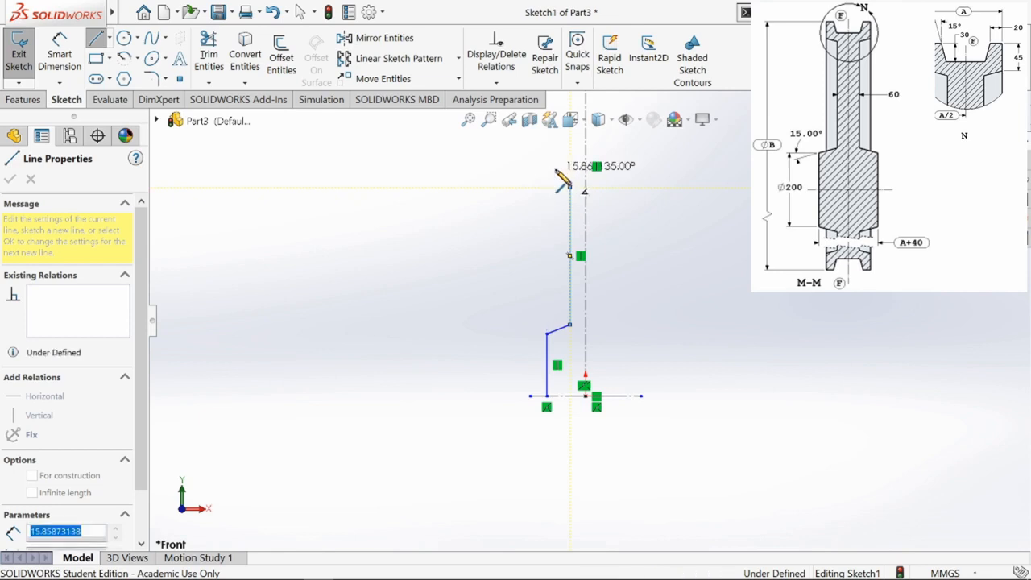
Continue the profile with the rim's outward slope, vertical side, short top edge, sloped groove wall and horizontal groove floor ending on the vertical centerline
scroll(564, 186, up, 2)
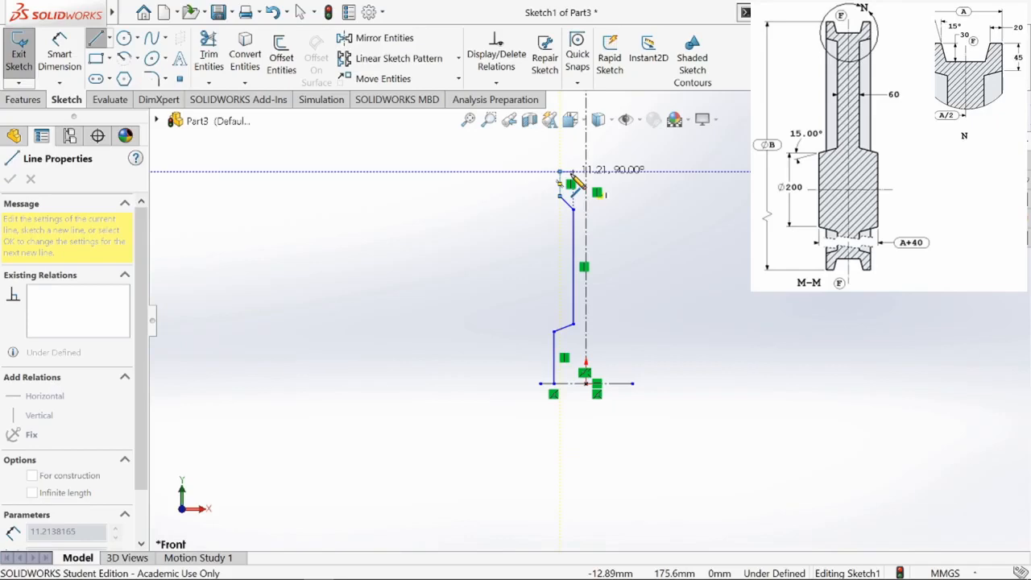
scroll(573, 179, down, 5)
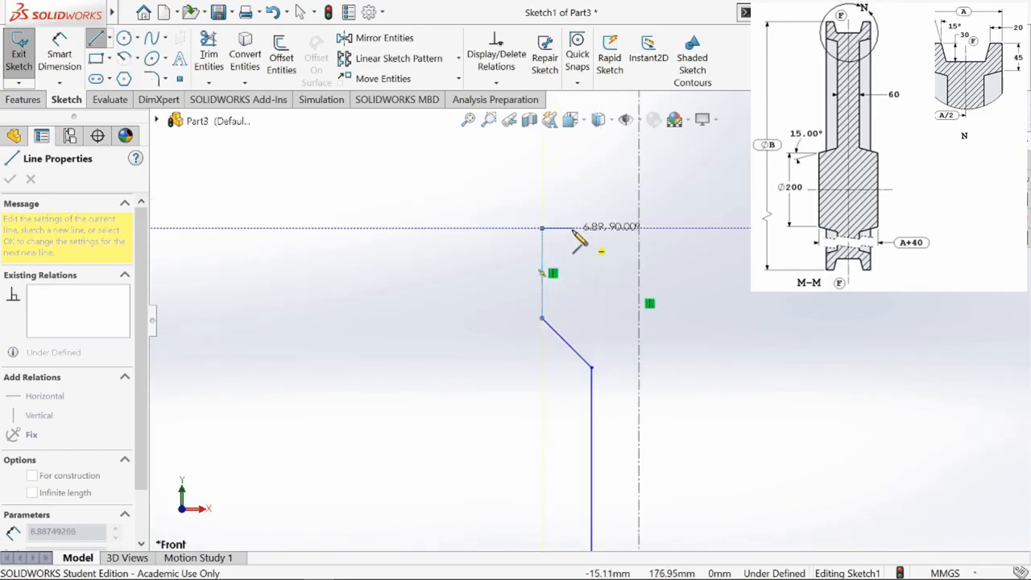
click(575, 228)
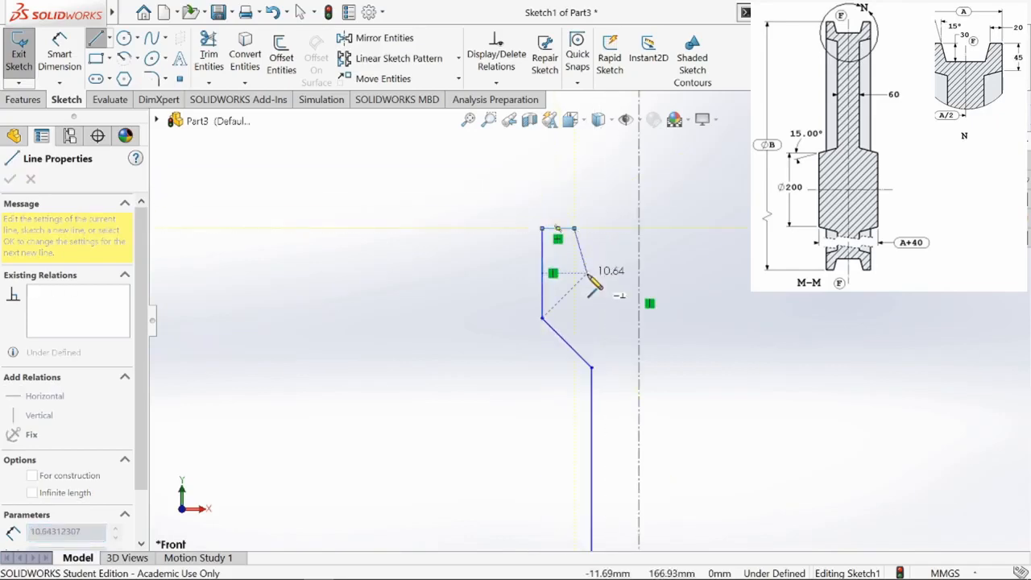
click(587, 281)
click(641, 281)
key(Escape)
key(Escape)
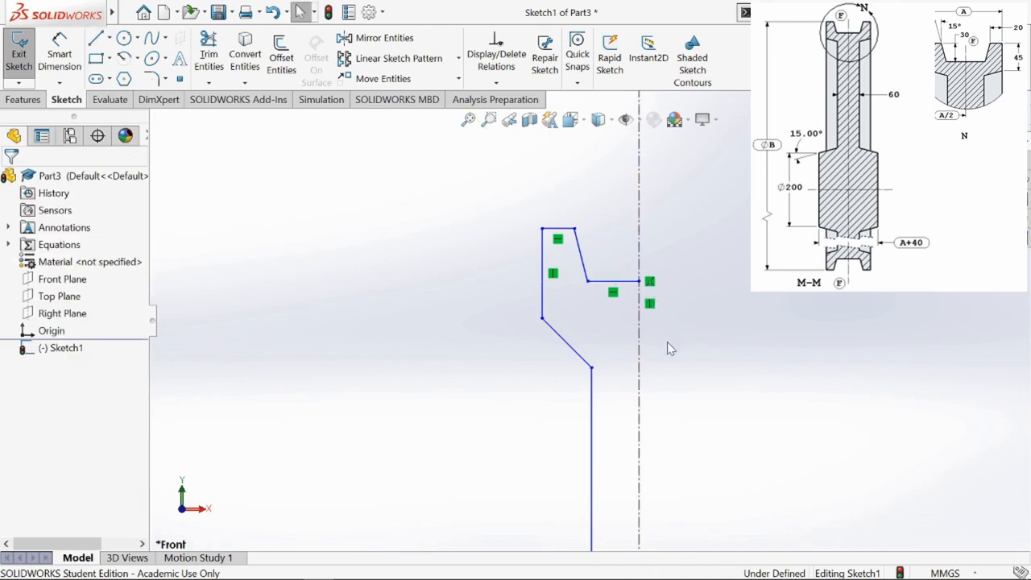
Dimension the hub edge's upper corner about the horizontal centerline as a doubled distance of 200 mm
scroll(670, 340, up, 7)
scroll(602, 490, down, 1)
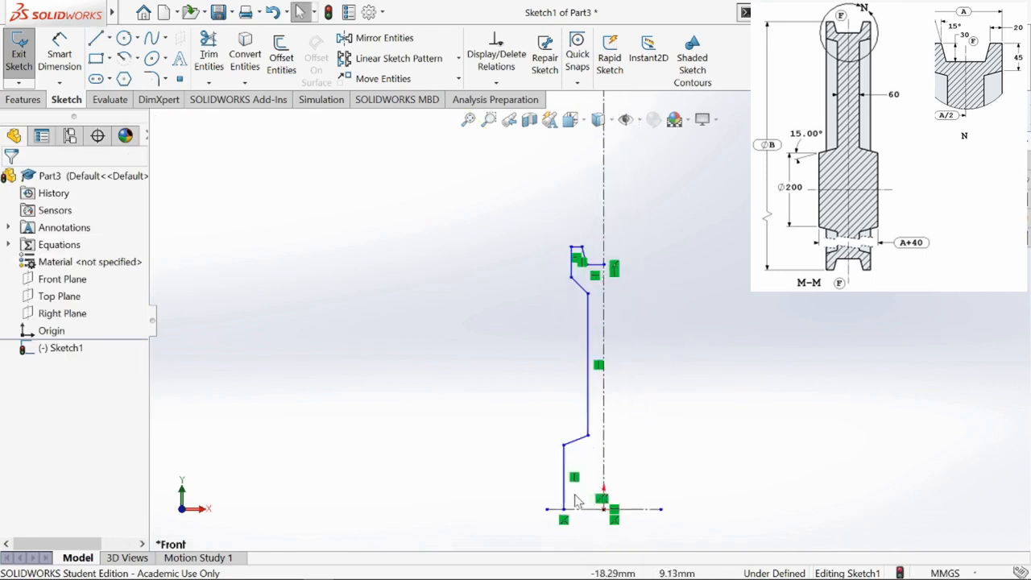
scroll(568, 496, down, 2)
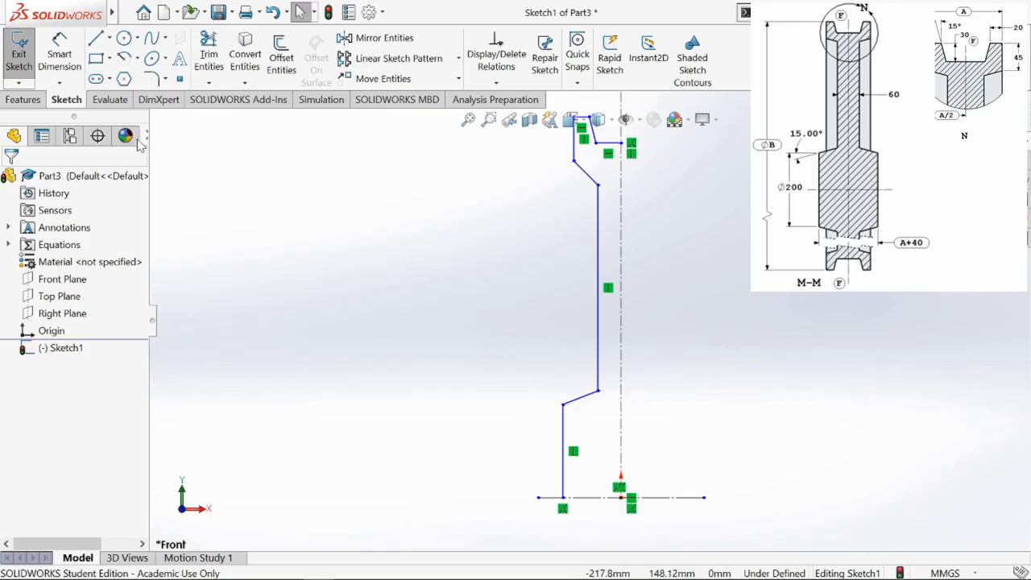
click(59, 55)
click(563, 405)
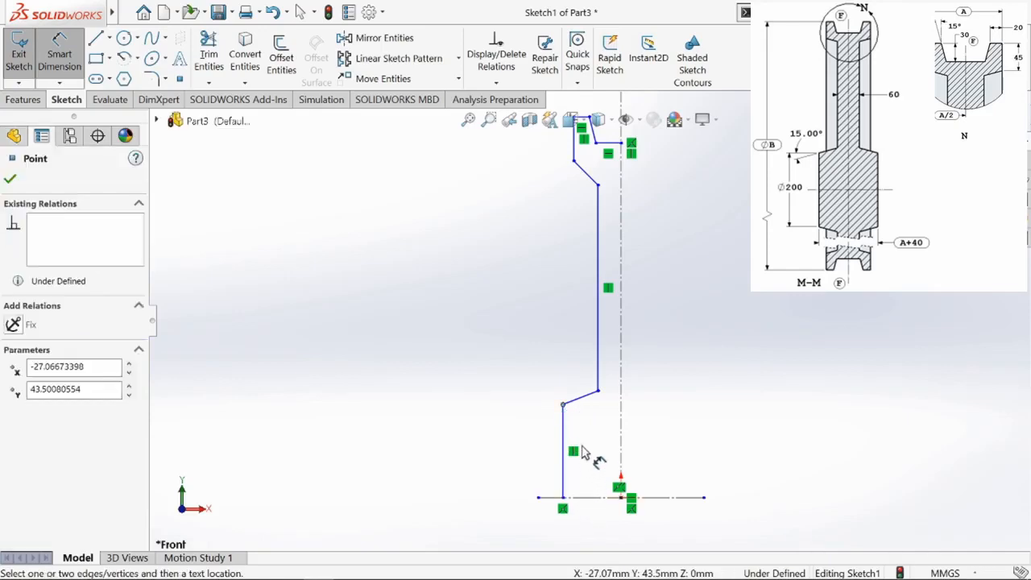
click(588, 498)
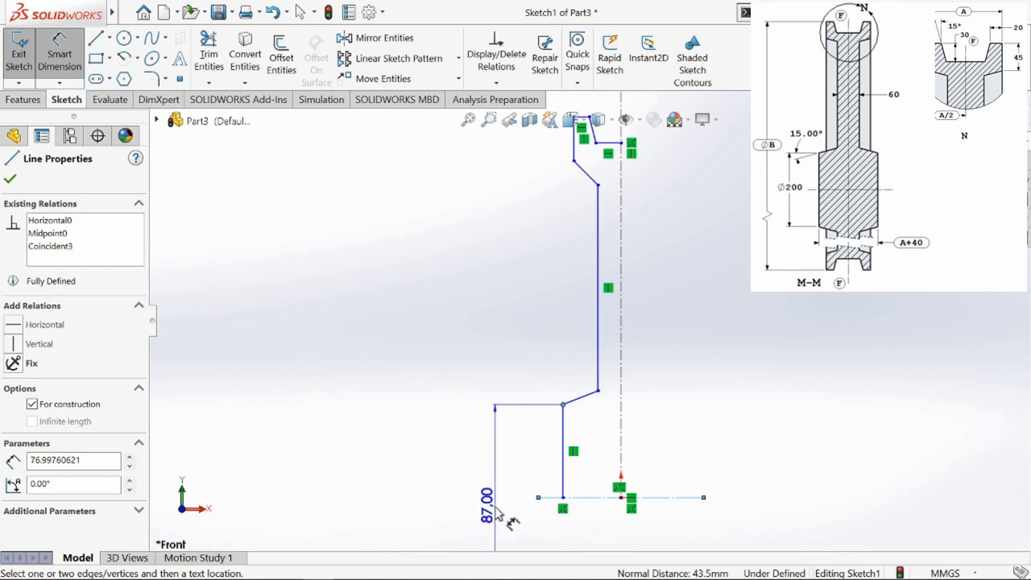
scroll(485, 507, up, 2)
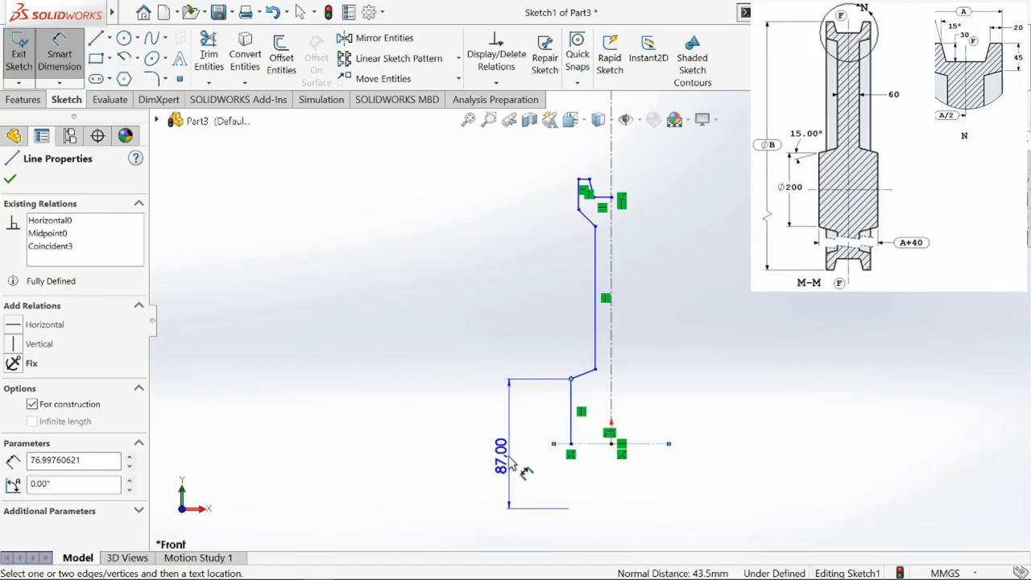
click(501, 456)
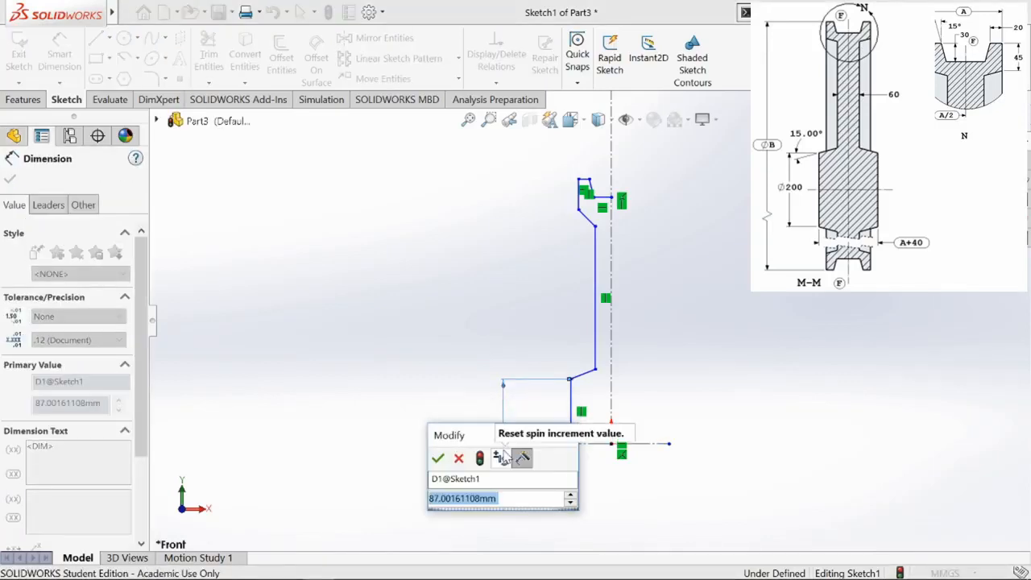
text(200)
key(Return)
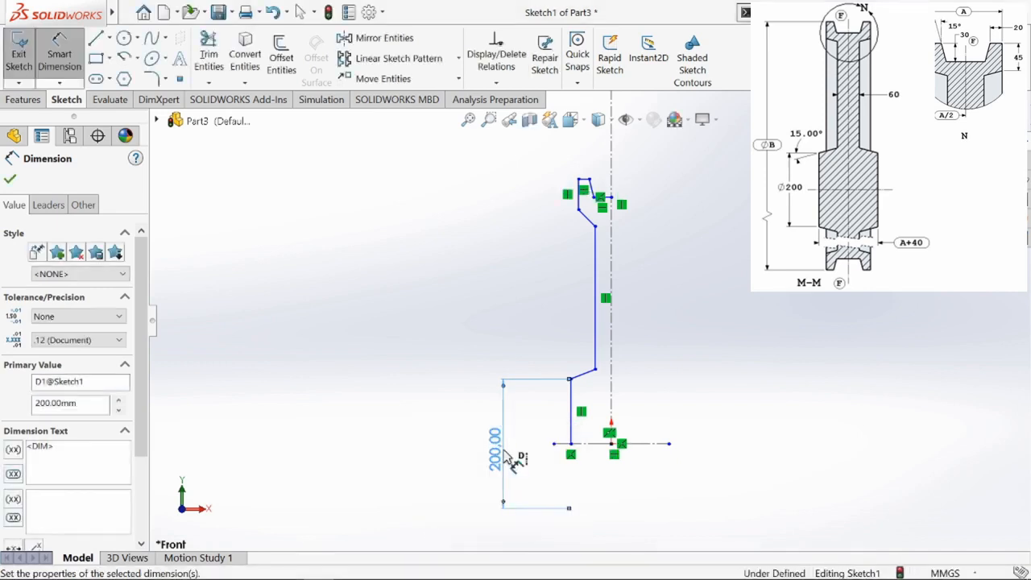
Dimension the hub edge about the vertical centerline as a doubled distance driven by the equation "a"+40
click(574, 428)
click(611, 409)
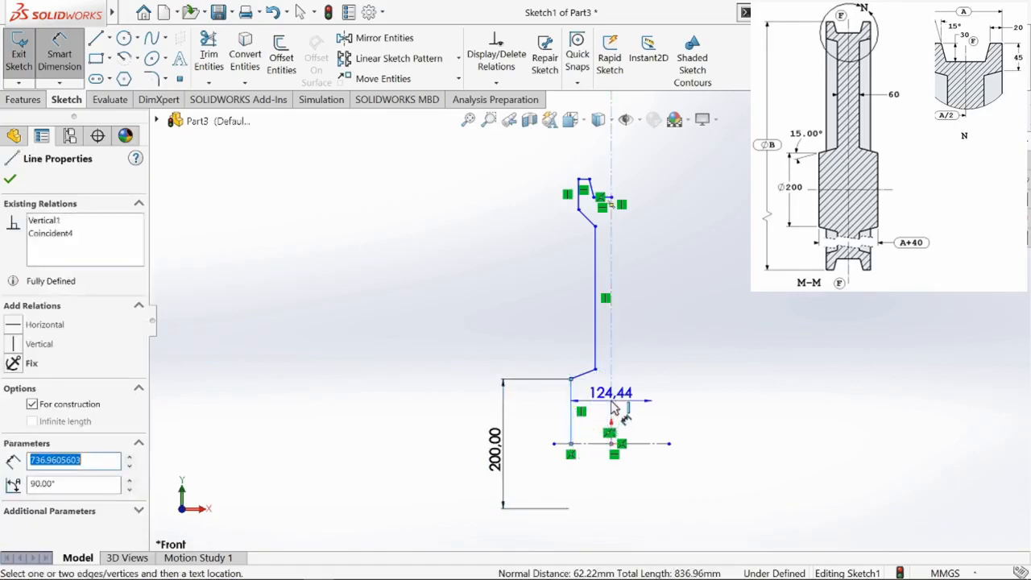
click(623, 492)
text(=)
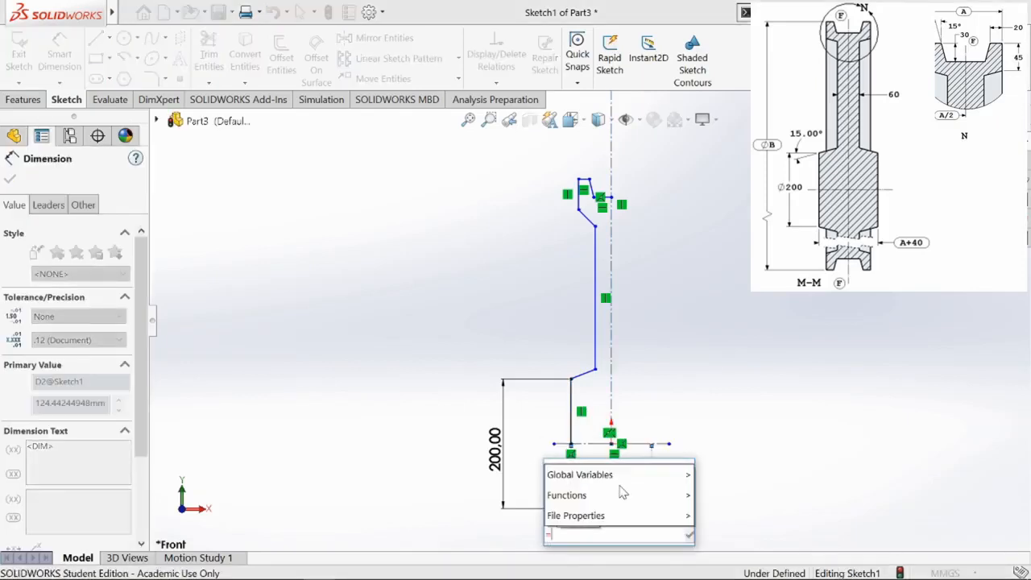
mouse_move(626, 477)
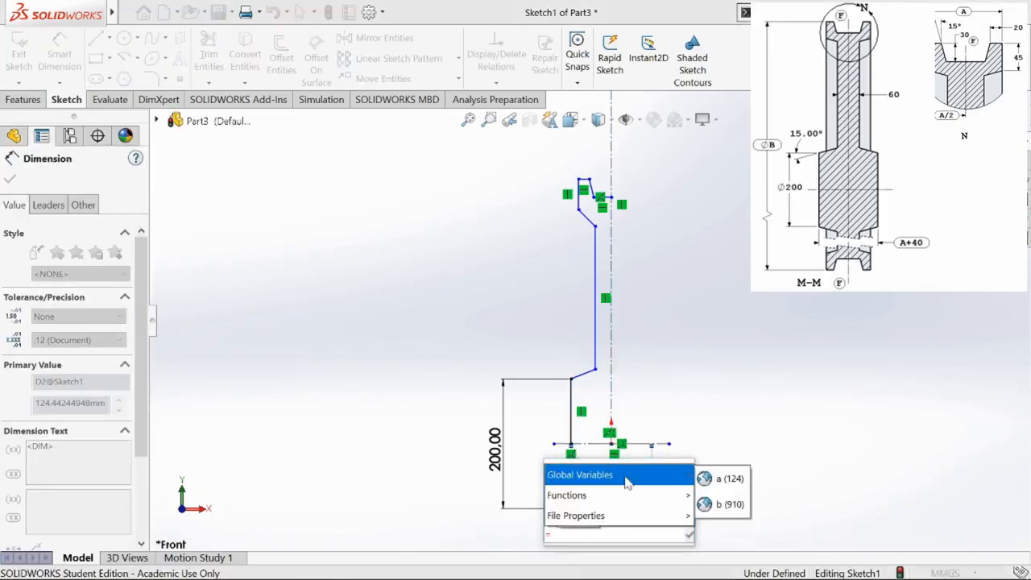
click(713, 476)
text(+)
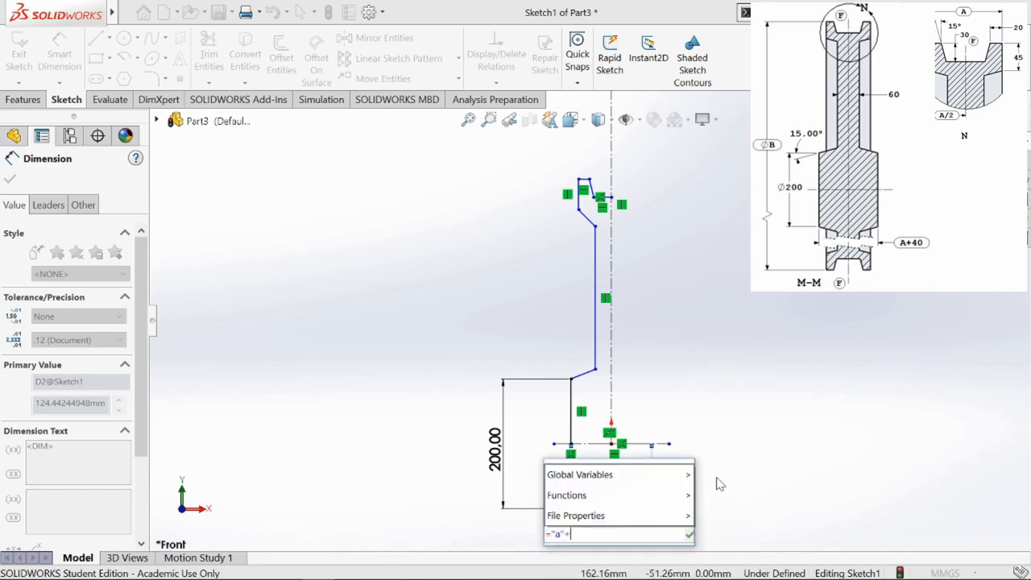
text(40)
key(Return)
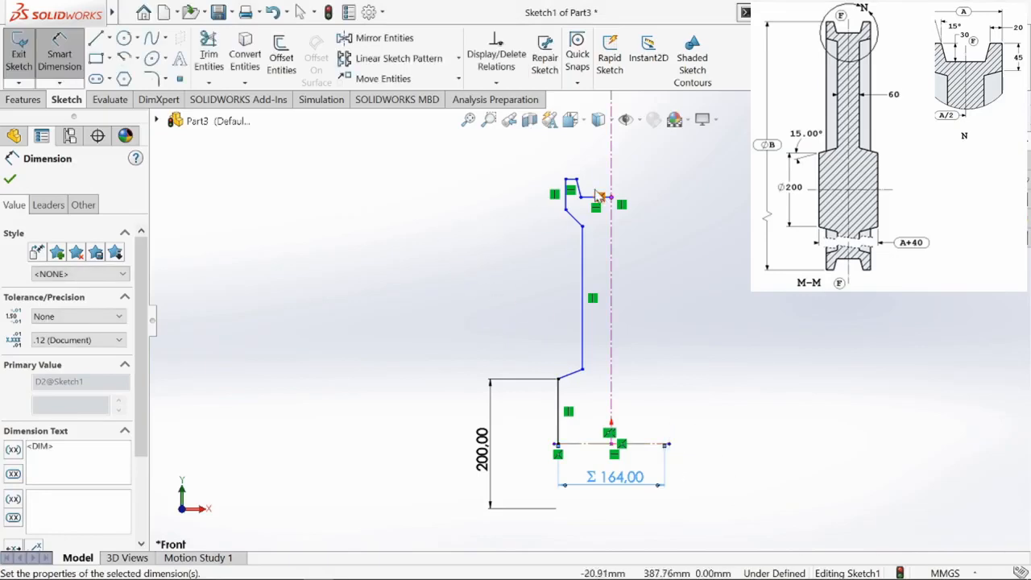
Dimension the rim's short top edge about the horizontal centerline as a doubled distance equal to global variable b
scroll(574, 187, down, 2)
scroll(574, 187, down, 2)
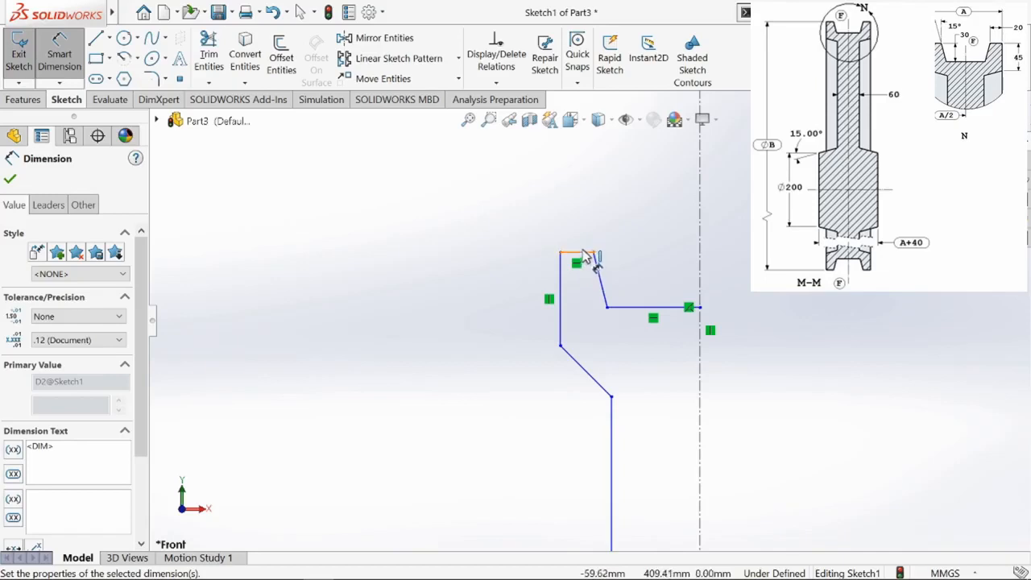
click(585, 254)
click(700, 338)
scroll(594, 367, up, 5)
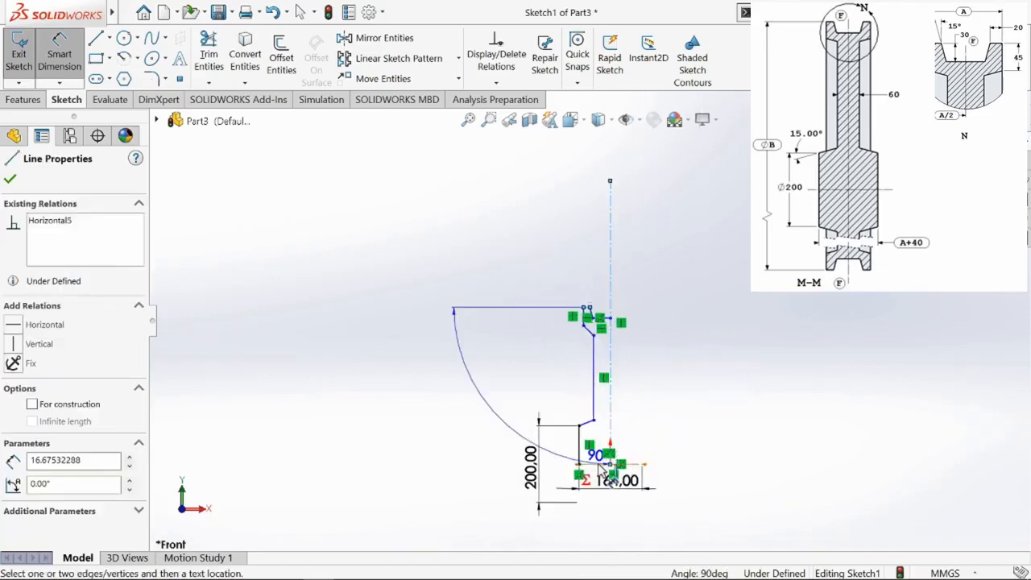
click(598, 465)
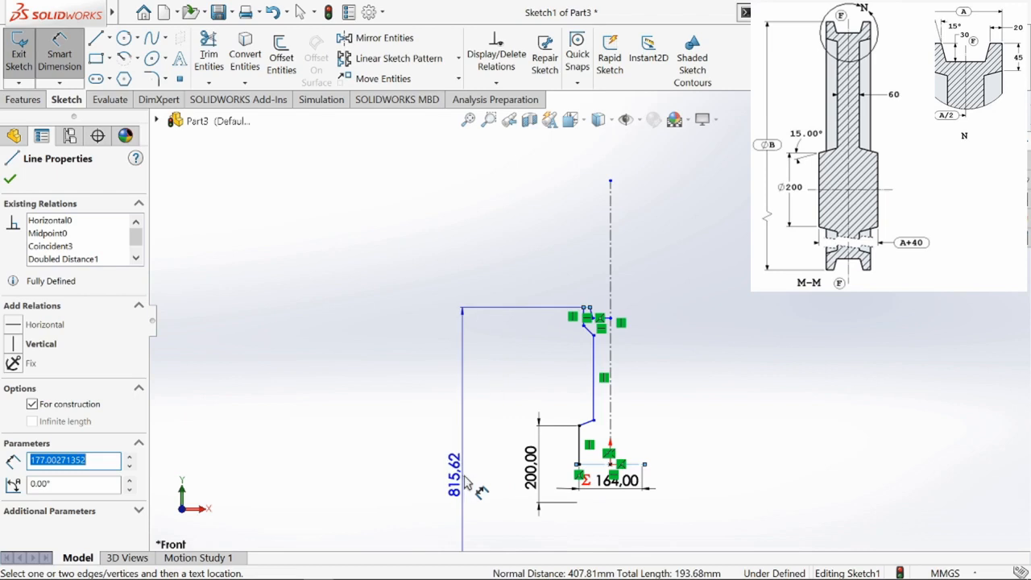
click(499, 477)
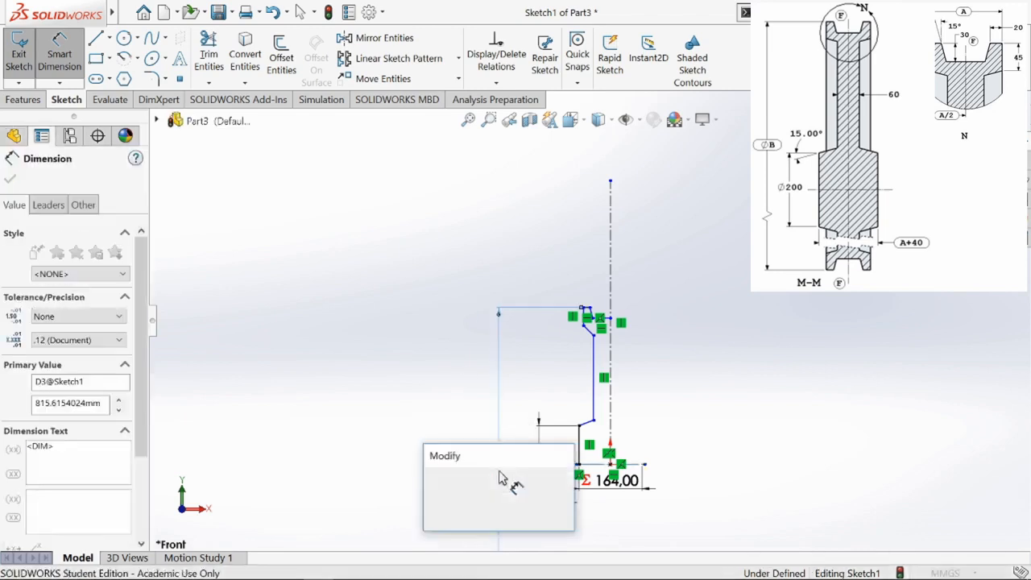
text(=)
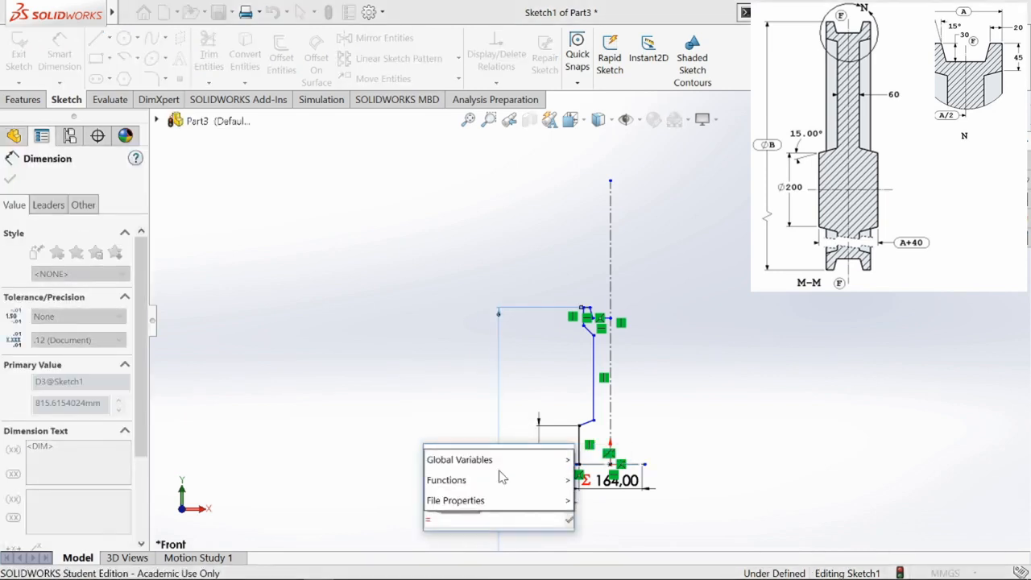
text(b)
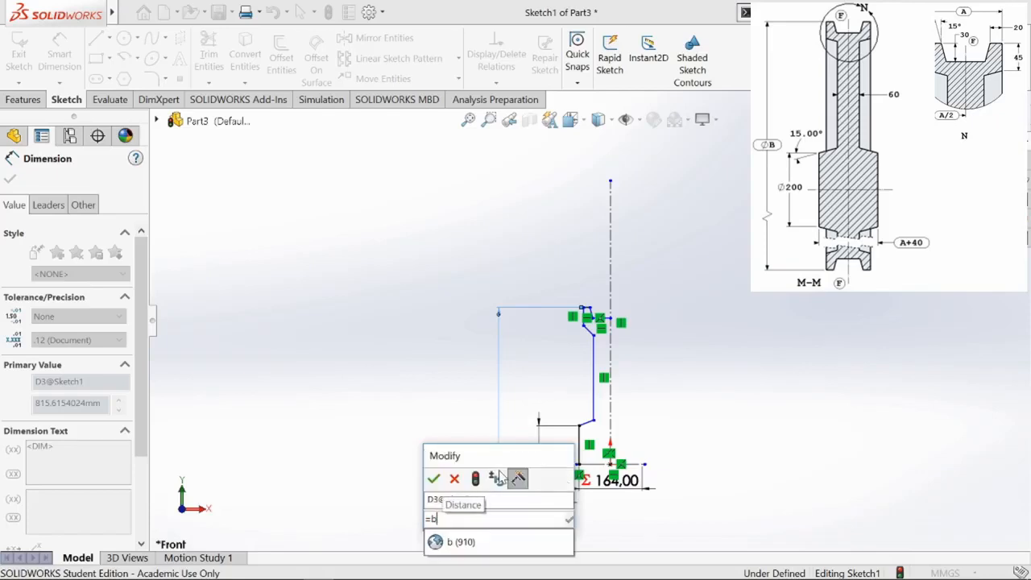
key(Return)
key(Return)
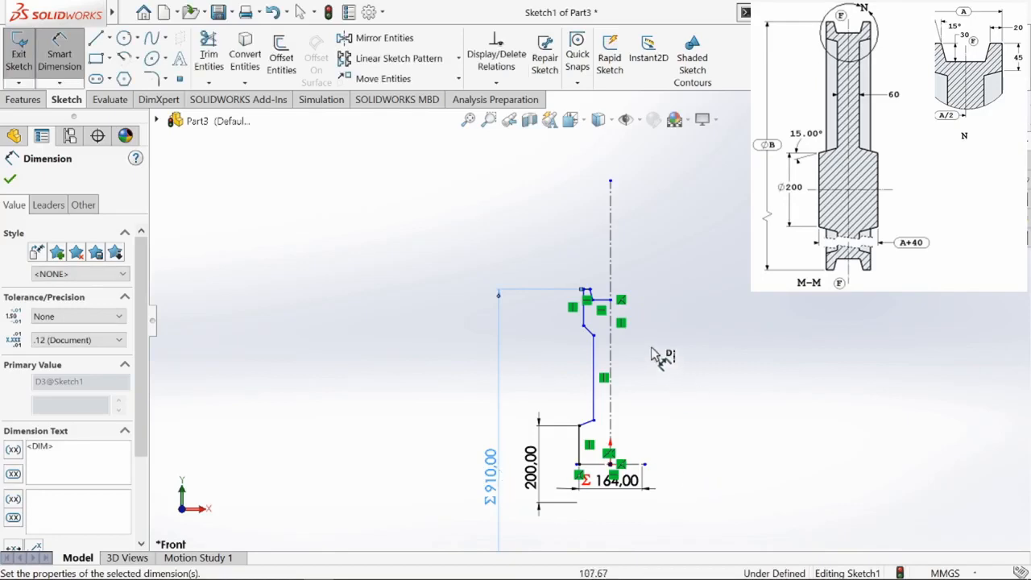
Draw a horizontal centerline about 151 mm long from the hub's upper corner, extending away from the vertical centerline
scroll(613, 346, down, 2)
scroll(645, 378, up, 1)
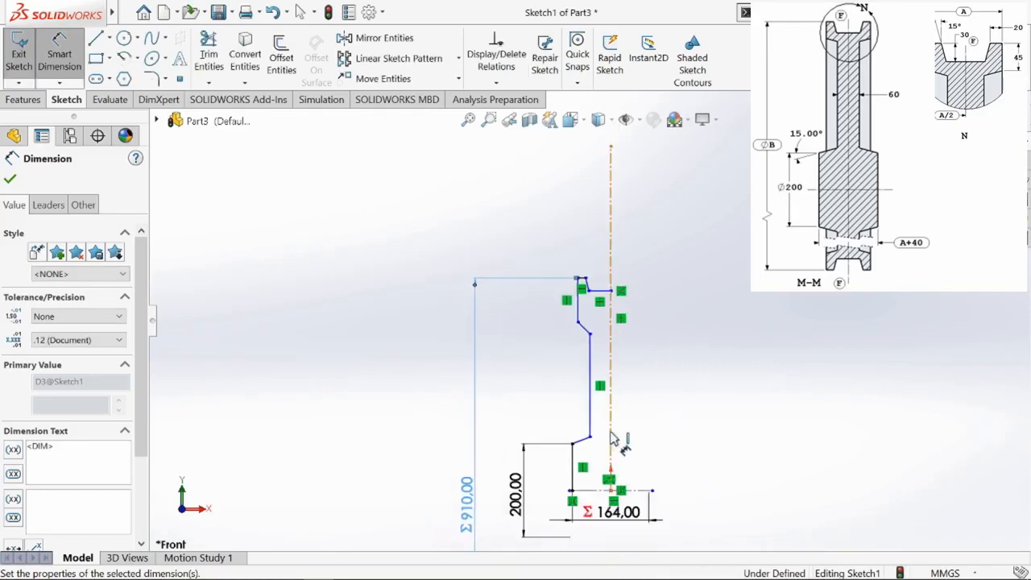
scroll(596, 436, down, 2)
key(Escape)
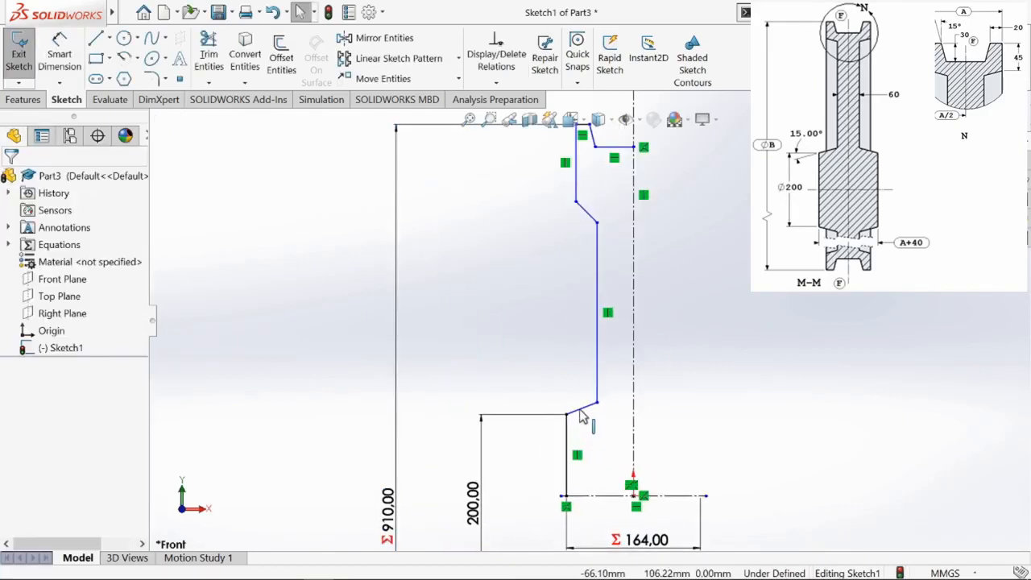
click(109, 38)
click(129, 75)
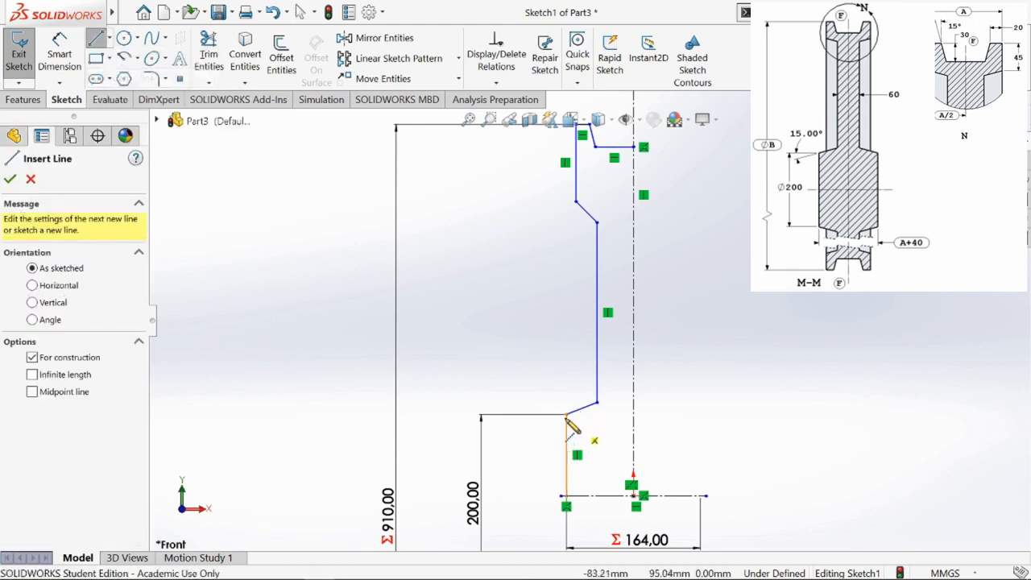
click(567, 415)
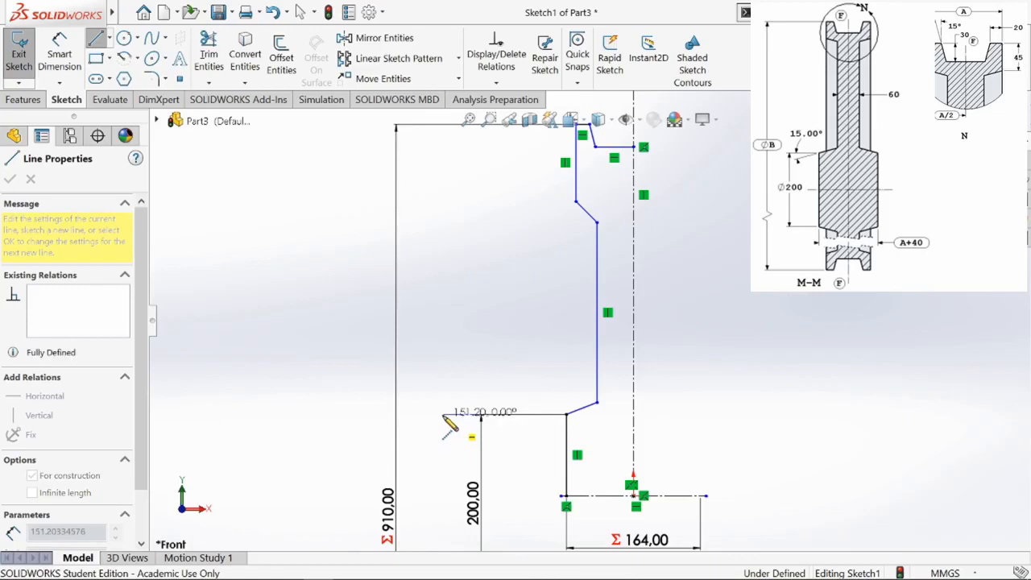
click(444, 415)
key(Escape)
key(Escape)
Dimension the angle between the hub's slope and the horizontal reference centerline at its corner as 15 degrees
click(59, 56)
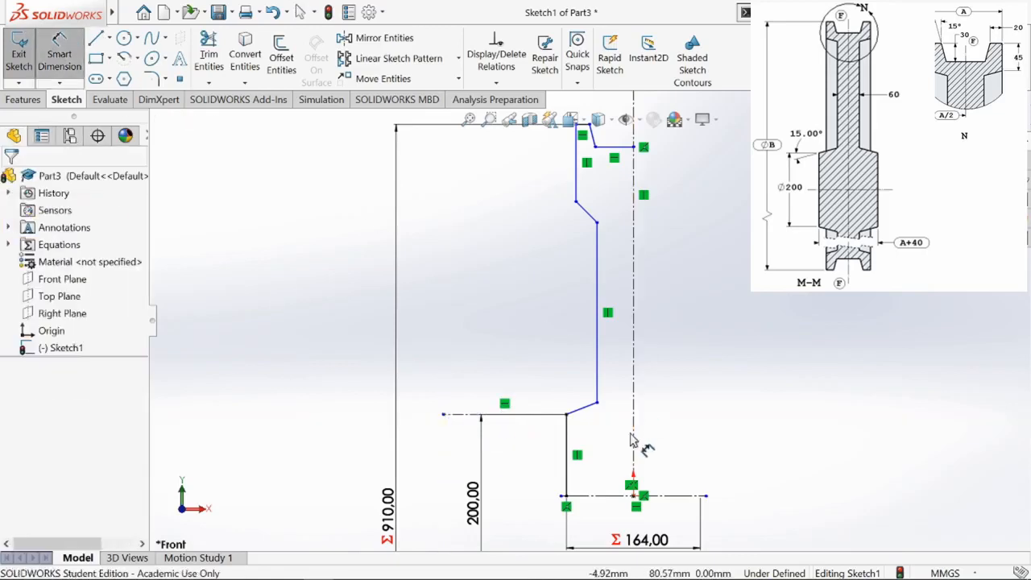
click(582, 412)
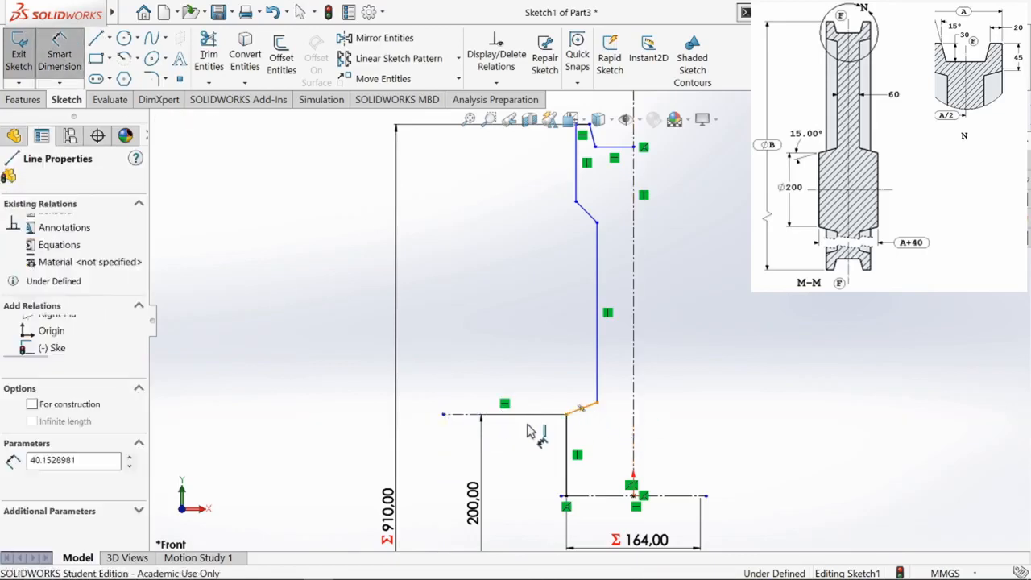
click(542, 415)
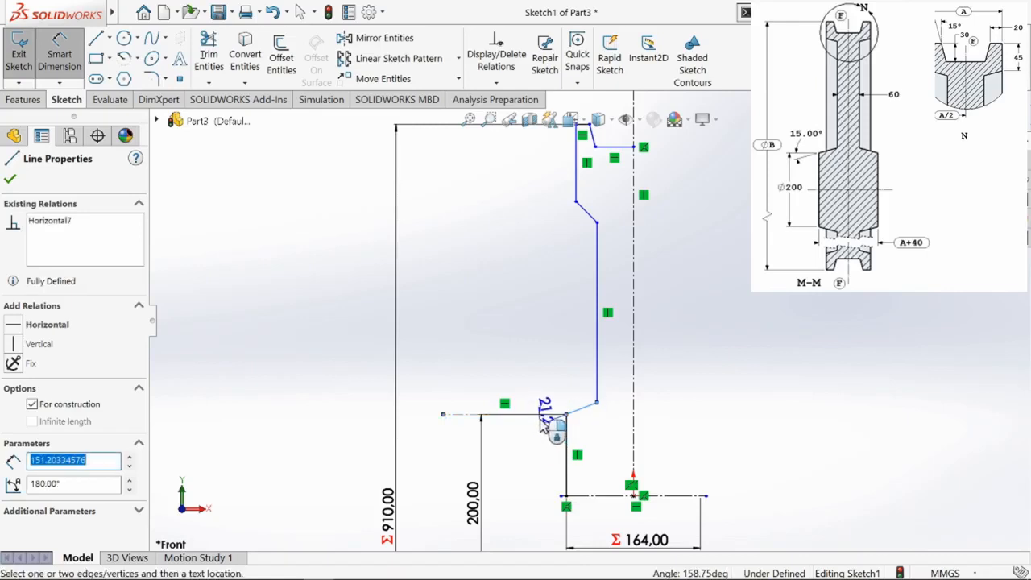
click(501, 435)
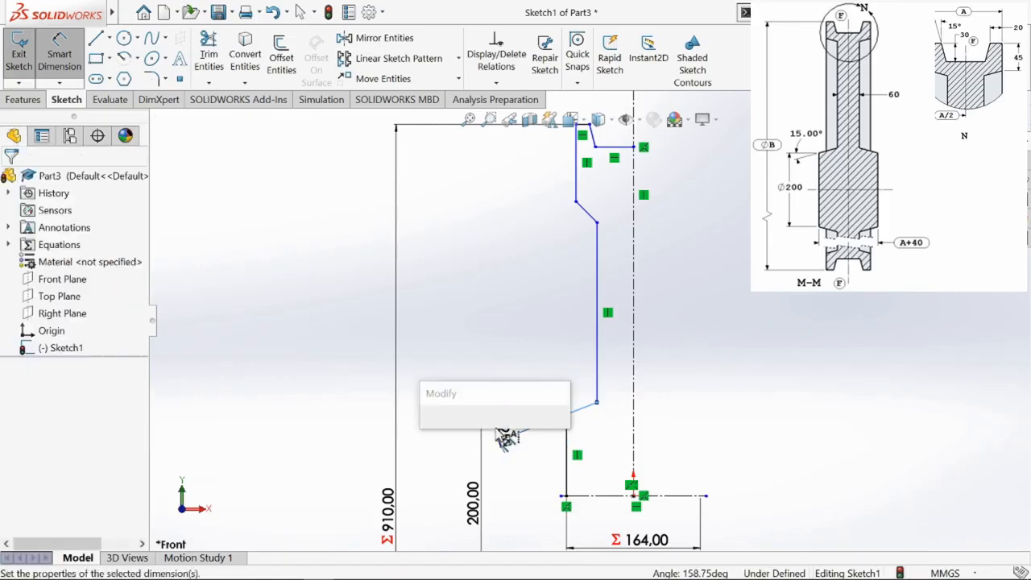
text(15)
key(Return)
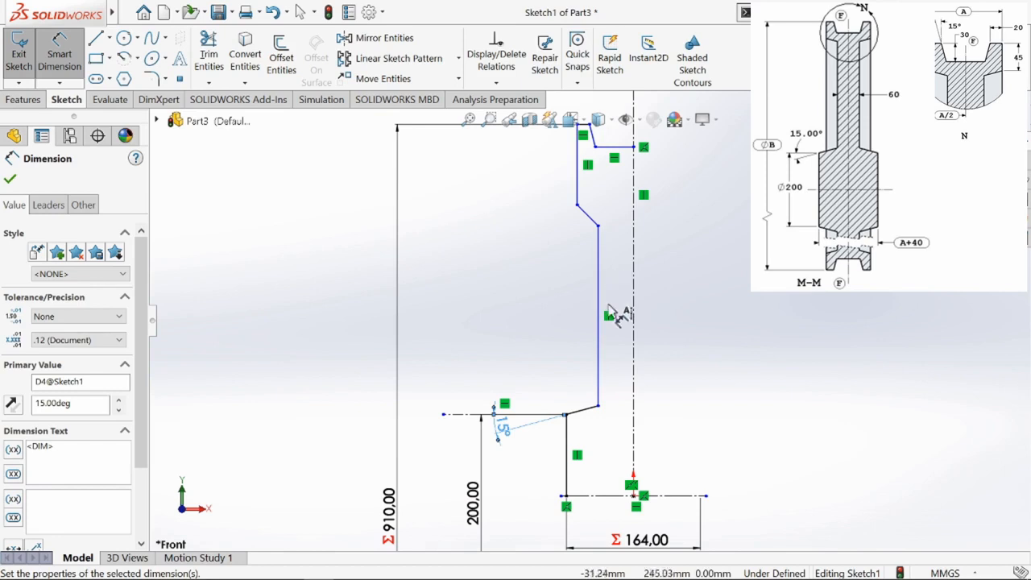
Dimension the long vertical web edge about the vertical centerline as a doubled distance of 60 mm
click(601, 351)
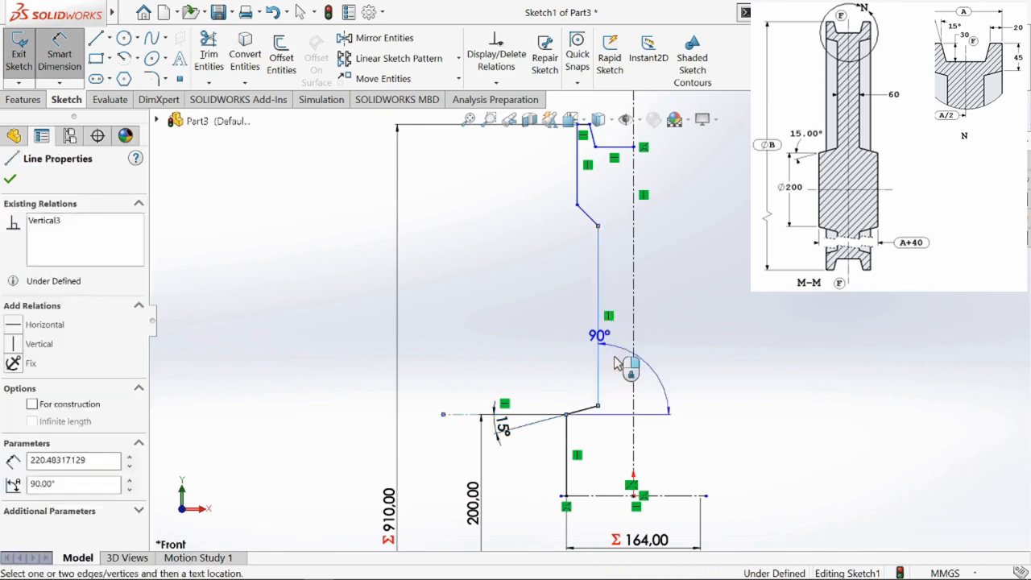
click(634, 355)
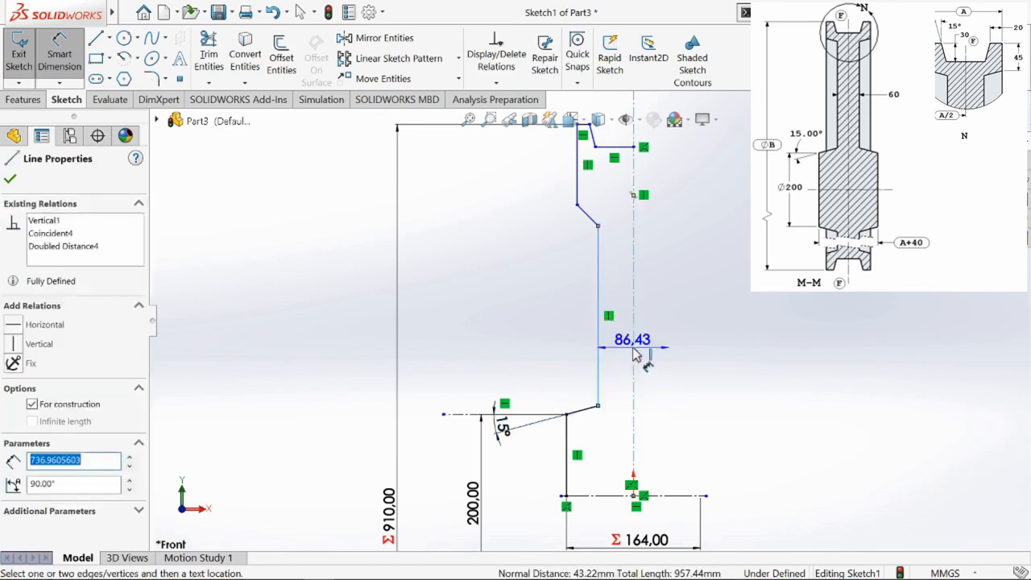
click(651, 360)
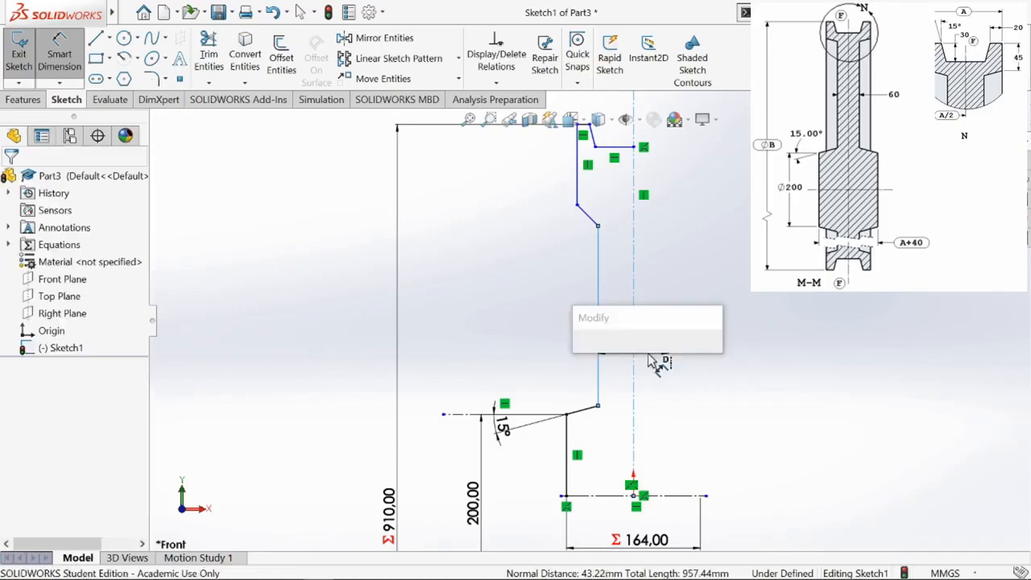
text(60)
key(Return)
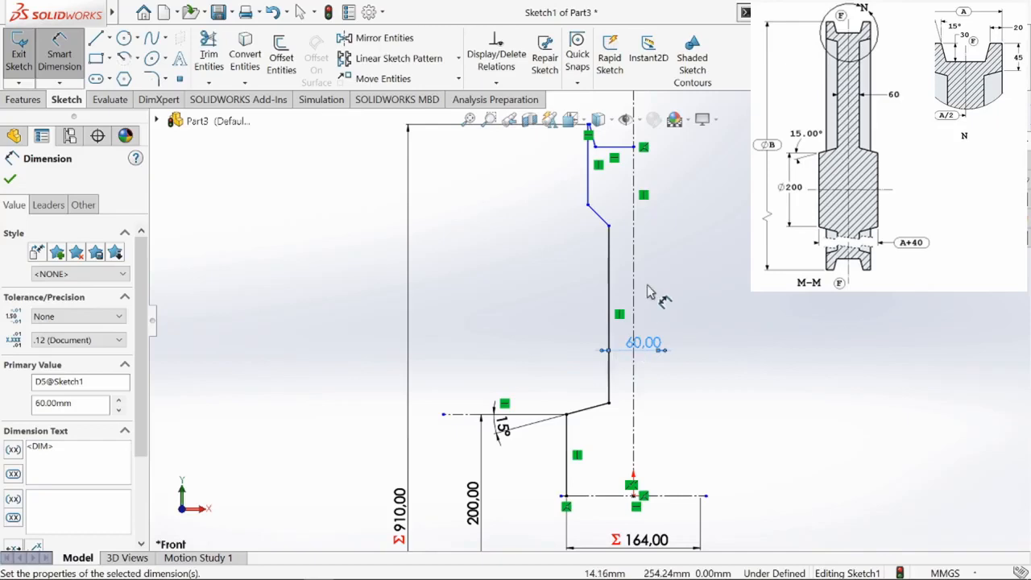
key(Escape)
Draw a horizontal centerline about 122 mm long outward from the rim's lower outer corner
click(112, 38)
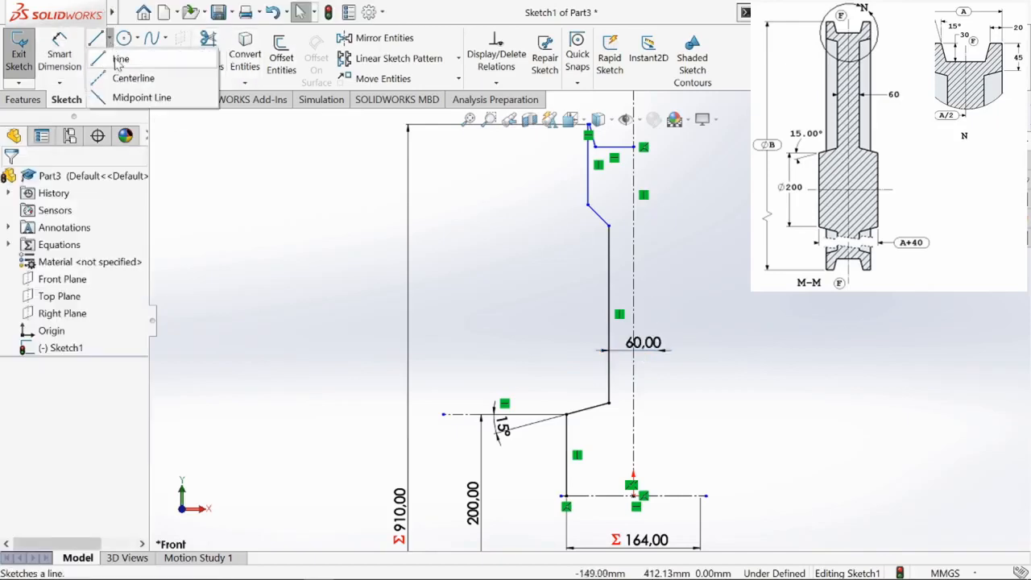
click(131, 76)
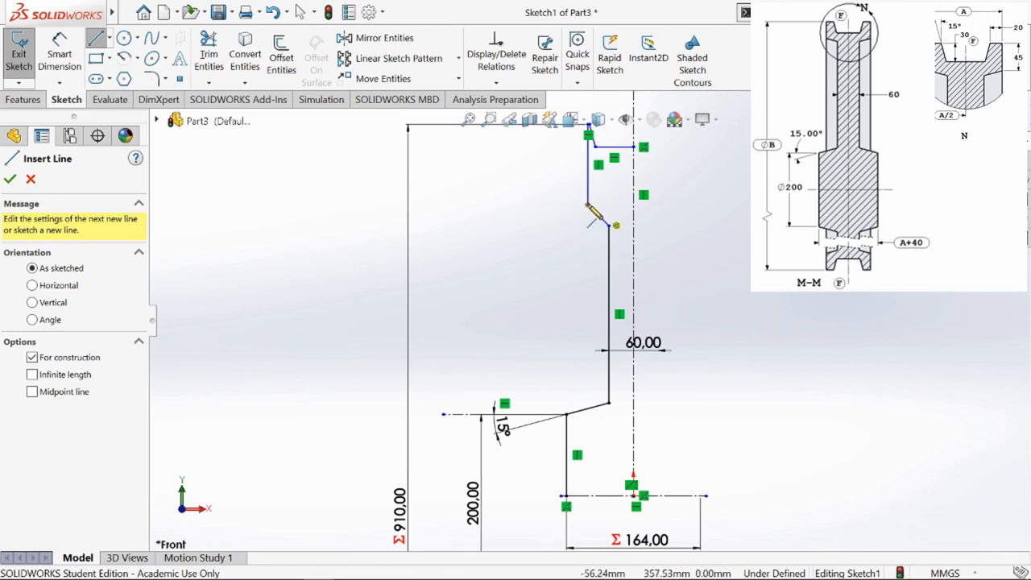
click(588, 205)
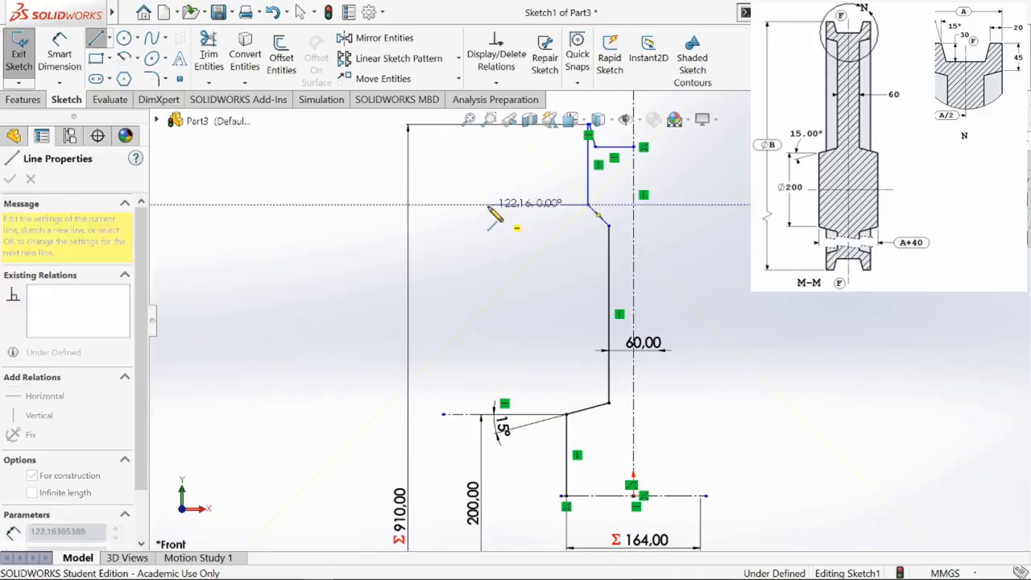
click(488, 206)
key(Escape)
Dimension the angle between the rim's lower slope and the horizontal reference centerline at its corner as 15 degrees
click(61, 55)
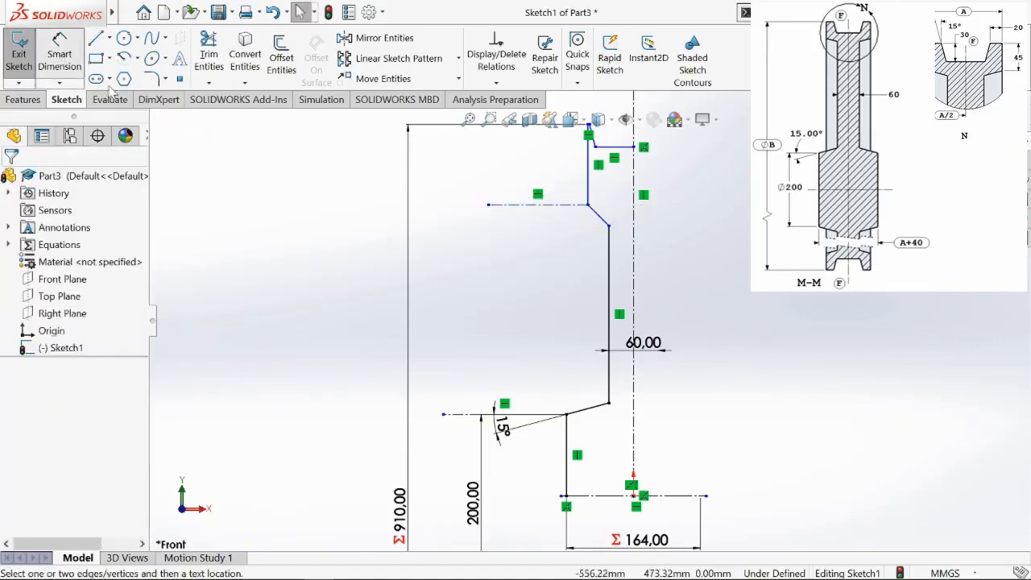
click(598, 216)
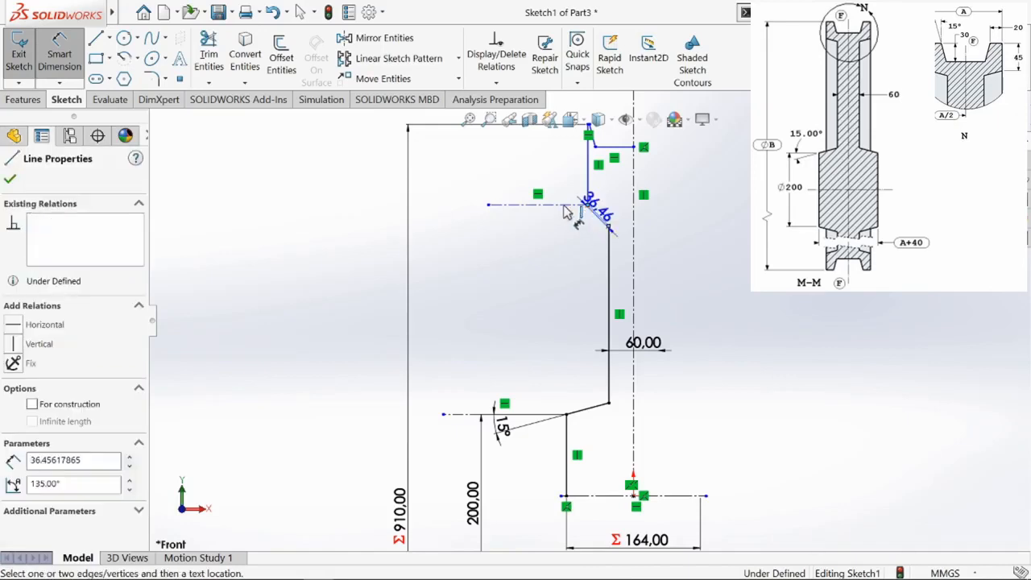
click(560, 205)
click(554, 188)
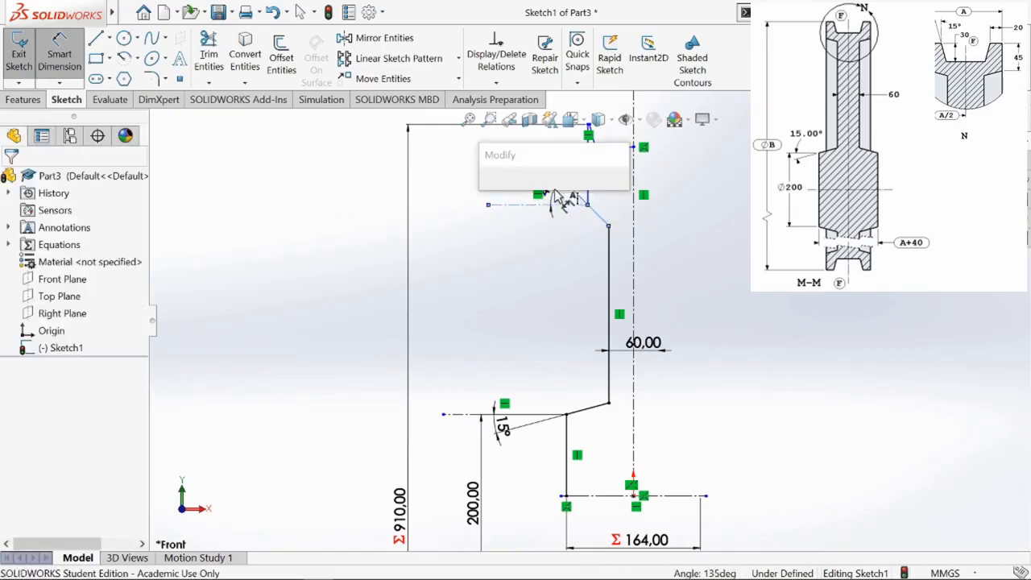
key(Return)
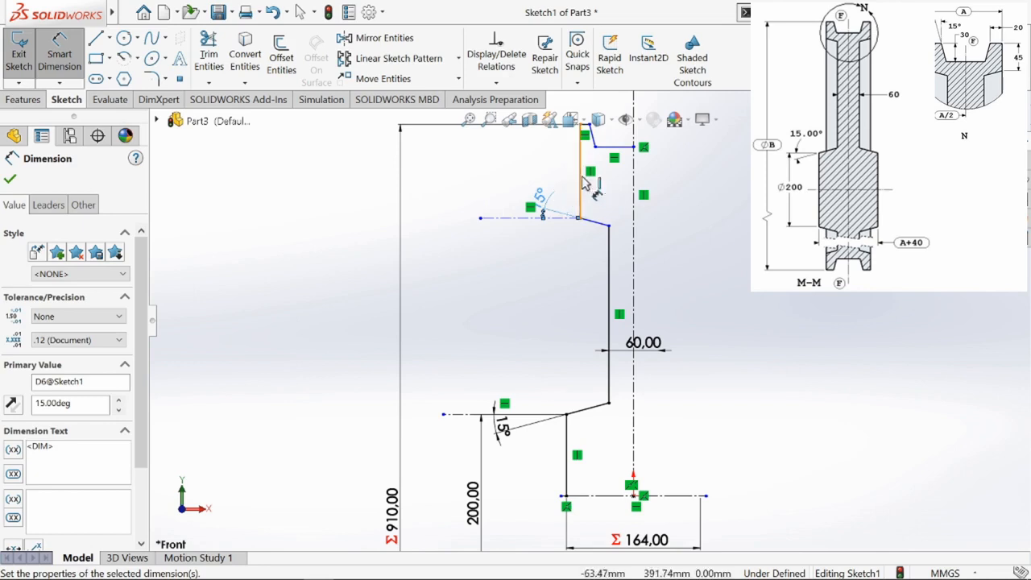
Dimension the length of the rim's outer vertical edge as 45 mm
click(580, 177)
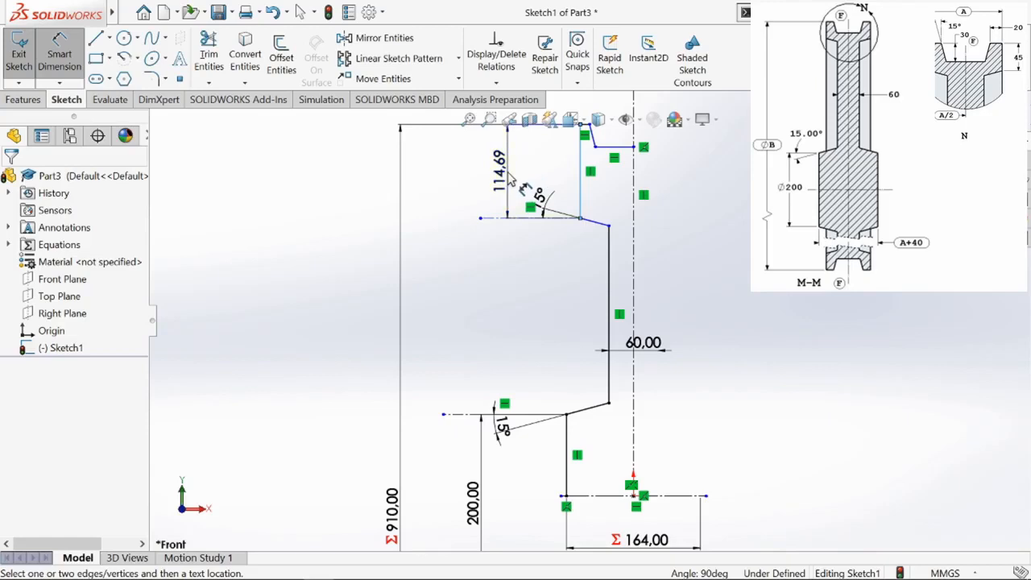
click(524, 190)
text(45)
key(Return)
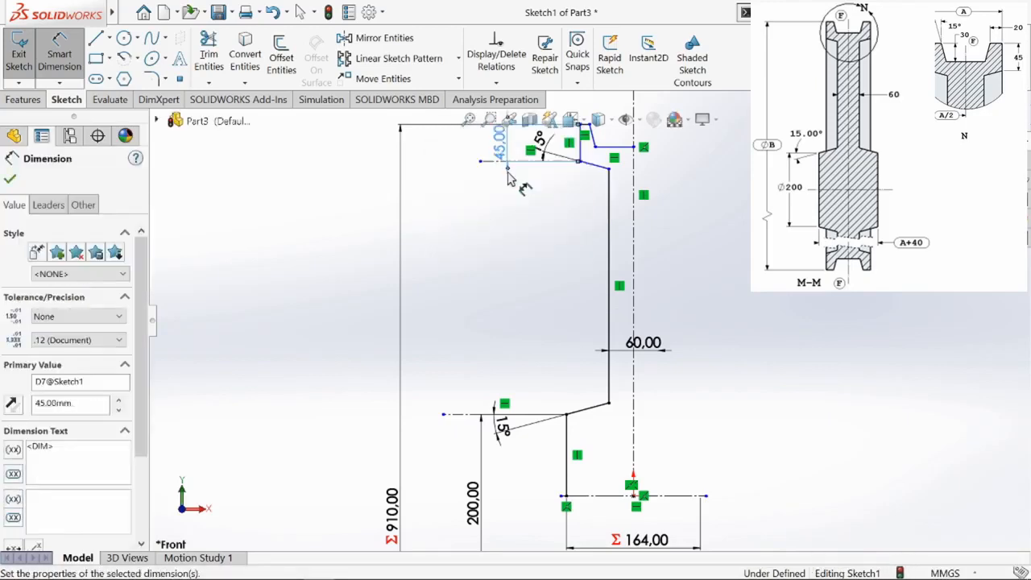
Dimension the length of the rim's short top edge as 20 mm
scroll(609, 167, down, 5)
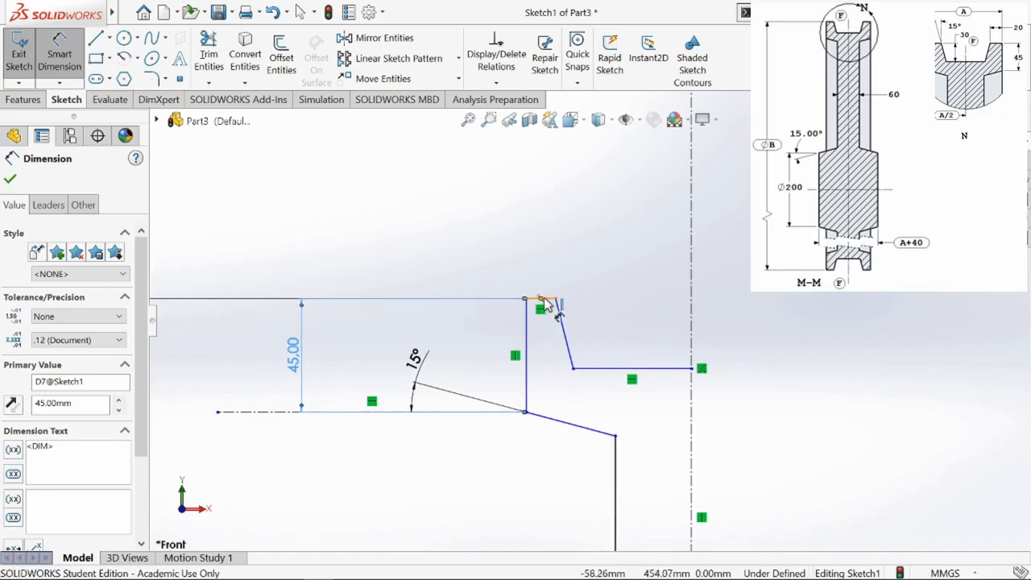
click(545, 305)
click(545, 258)
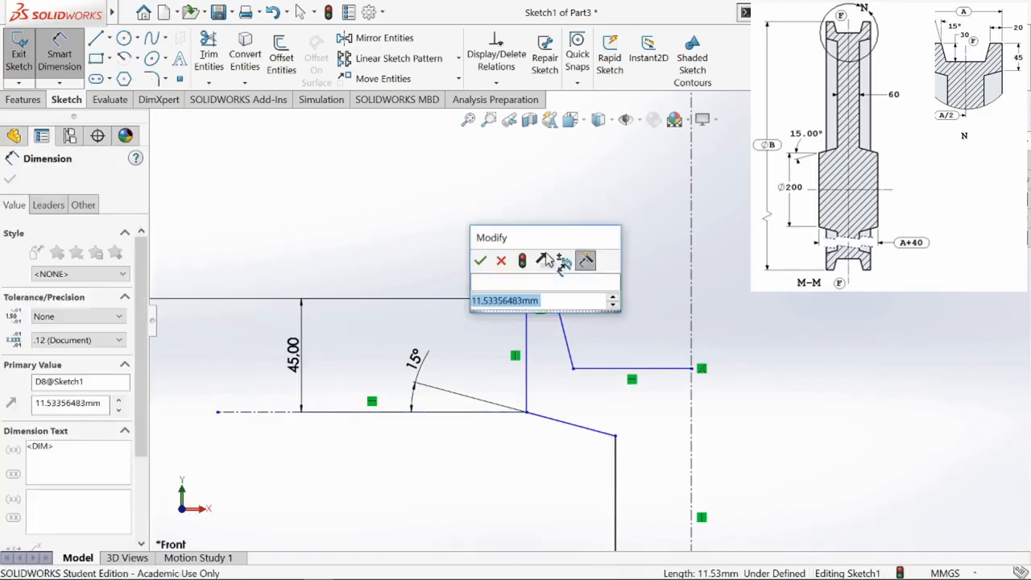
text(20)
key(Return)
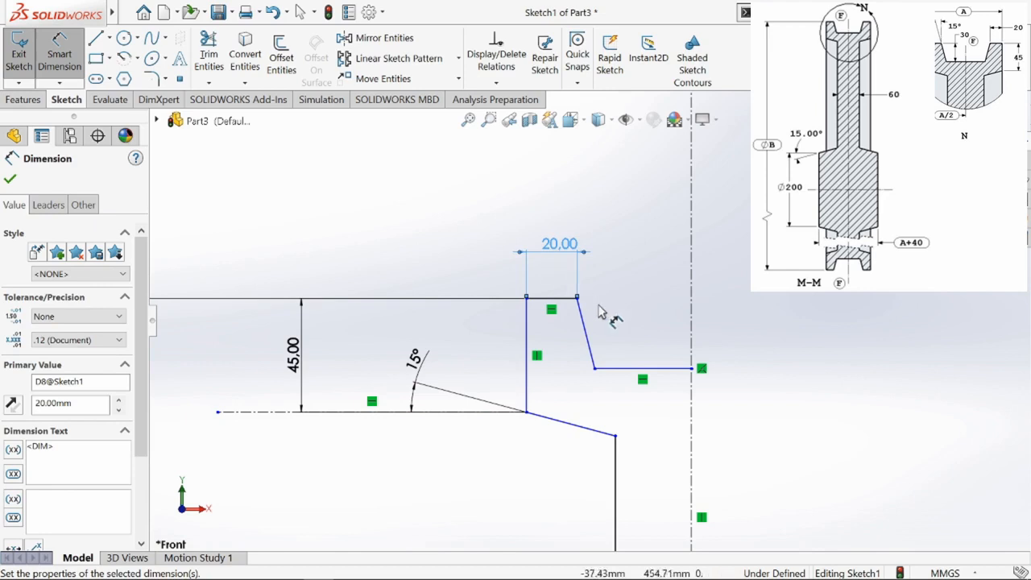
Dimension the rim's outer vertical edge about the vertical centerline as a doubled distance equal to global variable a
click(530, 380)
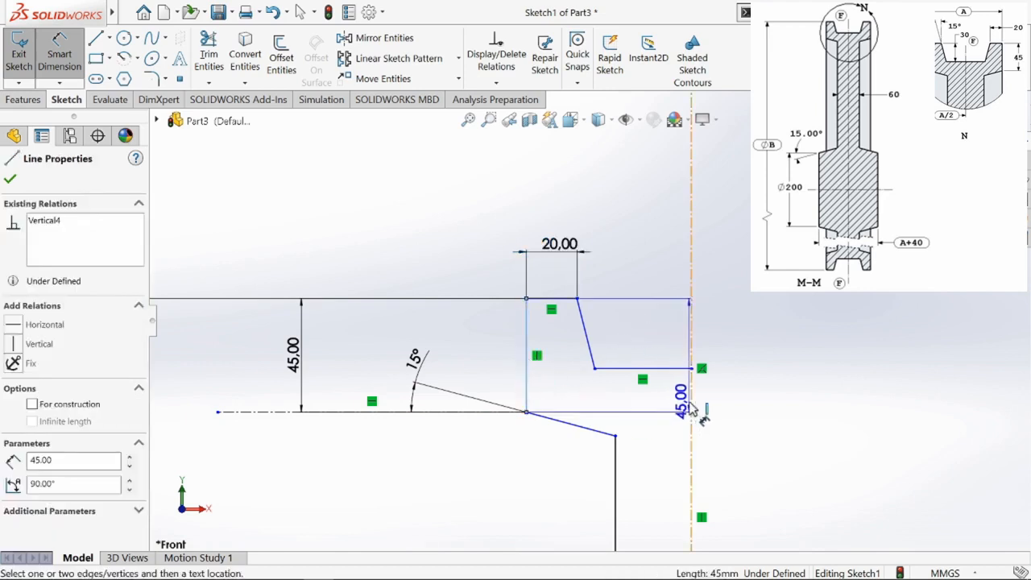
click(691, 411)
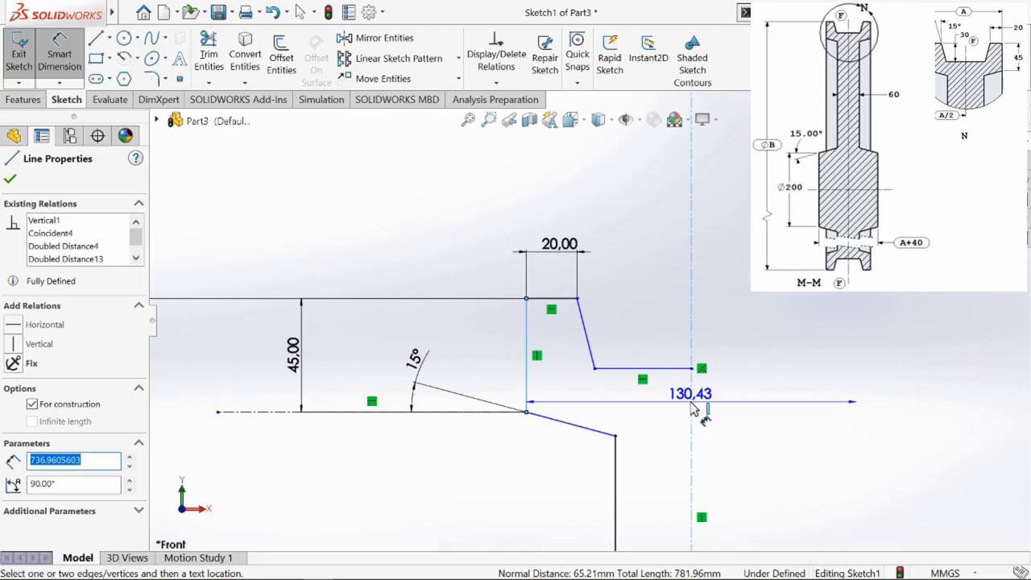
click(714, 200)
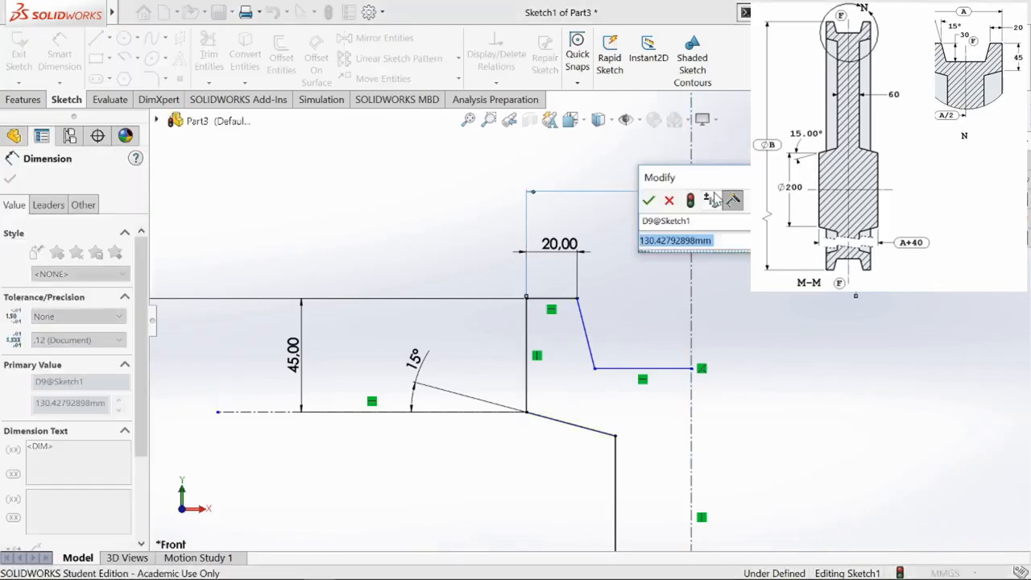
text(=)
key(Down)
key(Right)
key(Return)
key(Return)
key(Return)
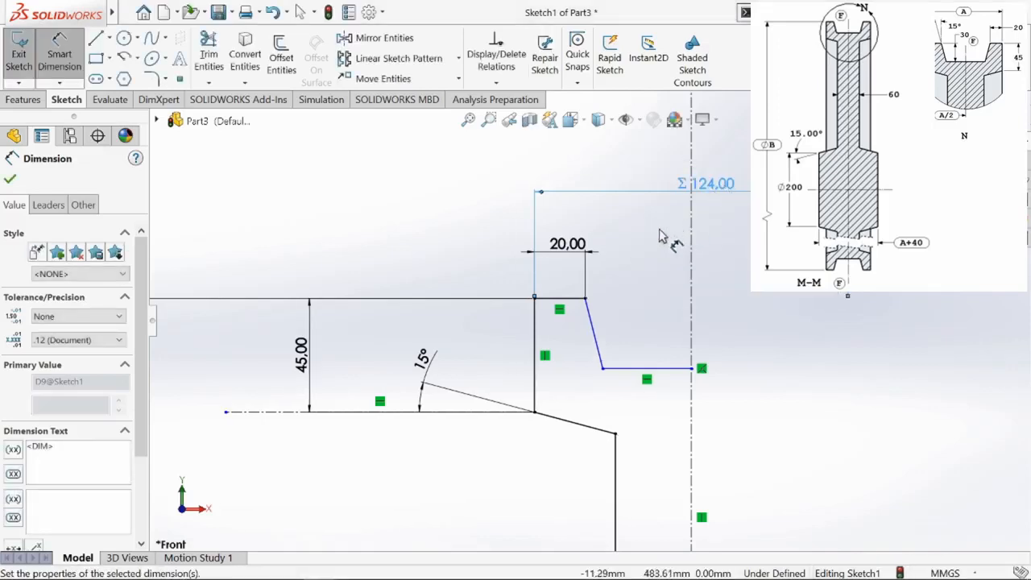
Dimension the groove depth between the rim's top edge and the horizontal groove floor as 30 mm
click(572, 299)
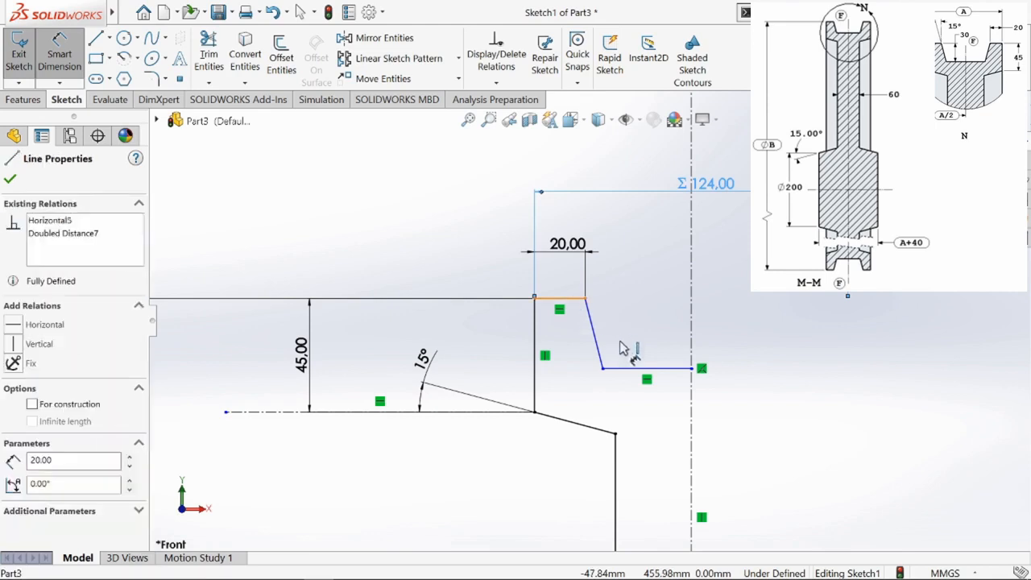
click(633, 369)
click(645, 343)
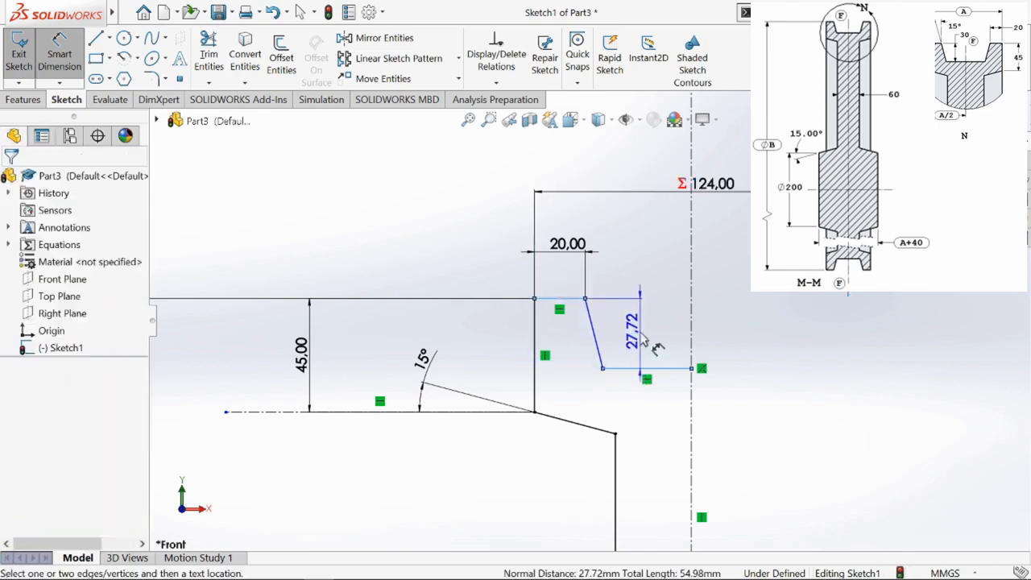
text(30)
key(Return)
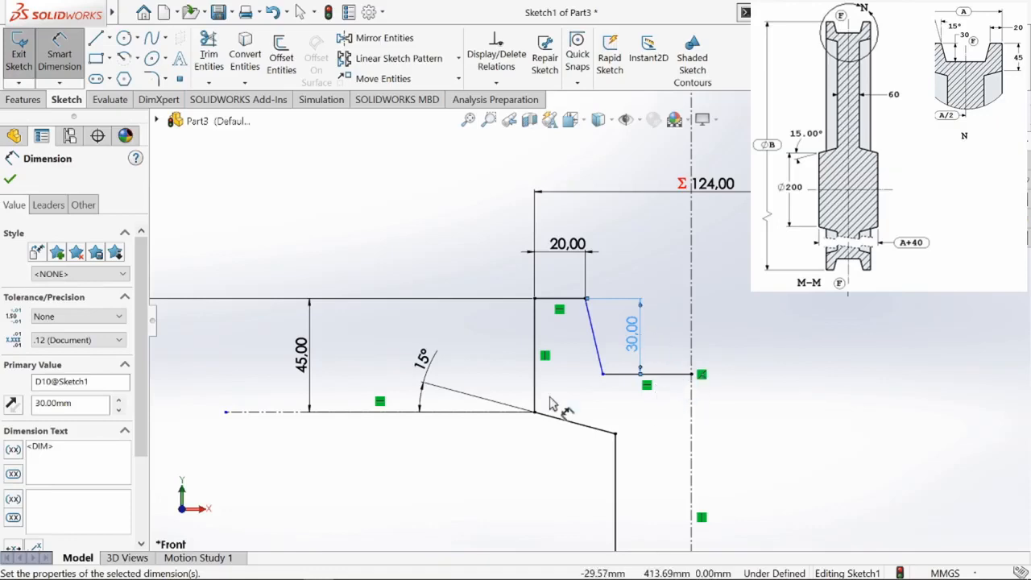
Draw a vertical centerline about 55 mm long upward from the inner end of the rim's top edge
click(109, 38)
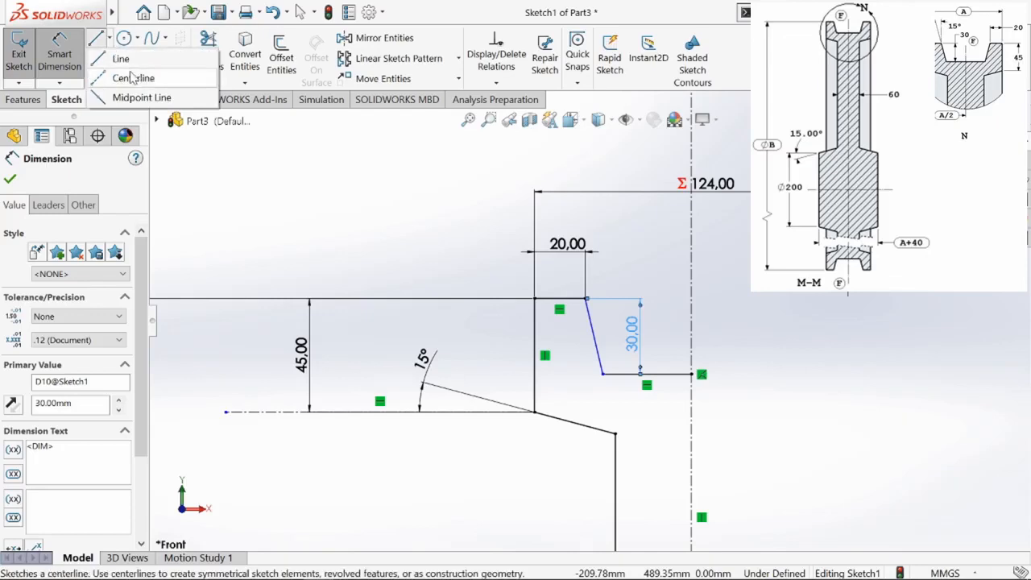
click(133, 78)
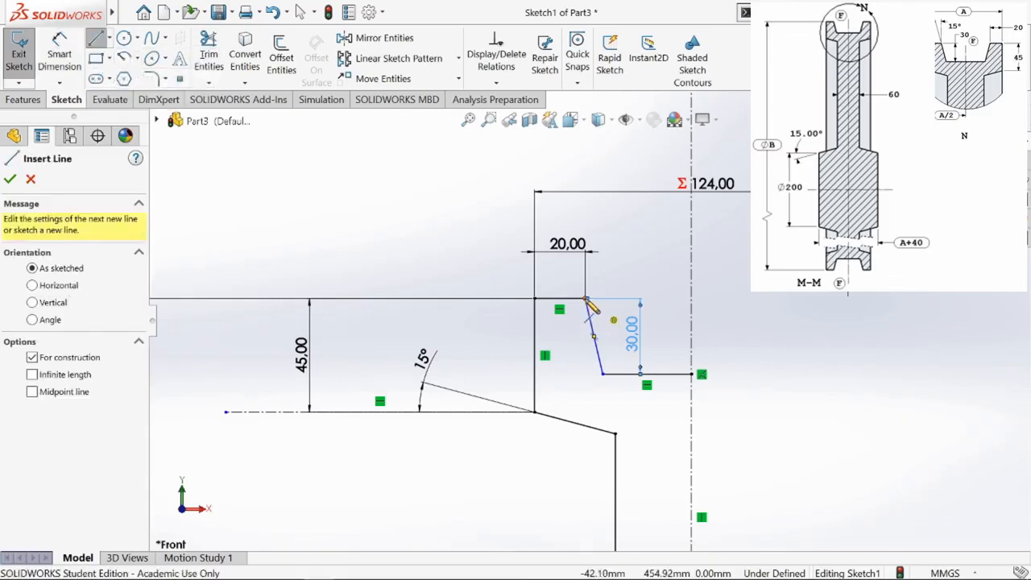
click(586, 300)
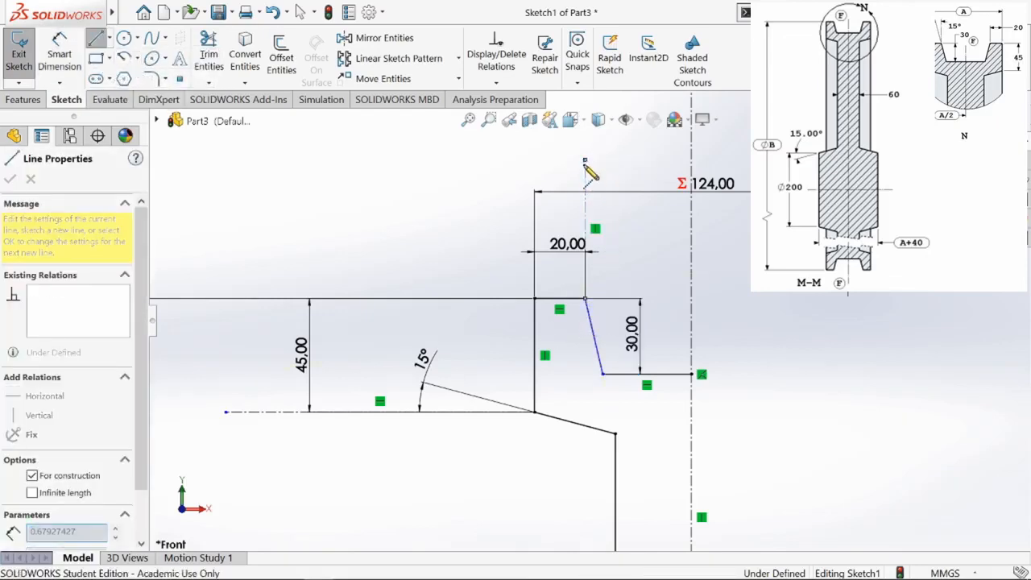
key(Escape)
Dimension the angle between the groove's slanted side and the vertical reference centerline as 15 degrees
click(63, 51)
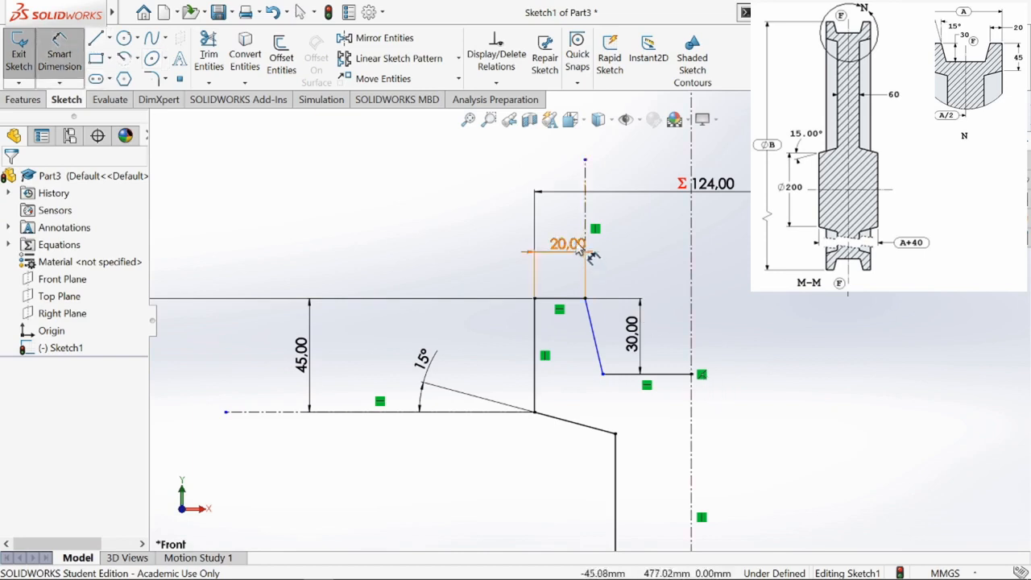
click(587, 266)
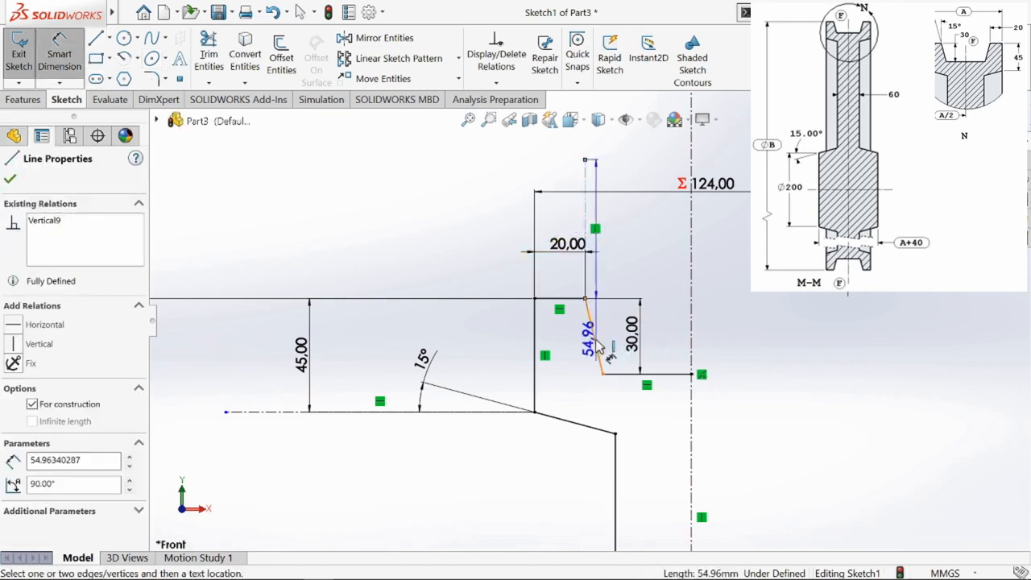
click(596, 342)
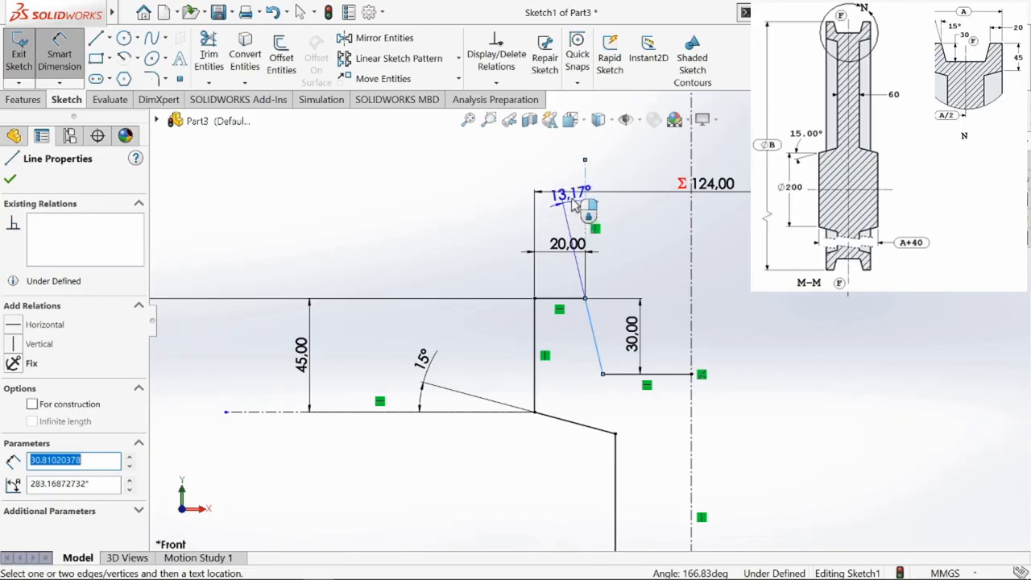
click(564, 170)
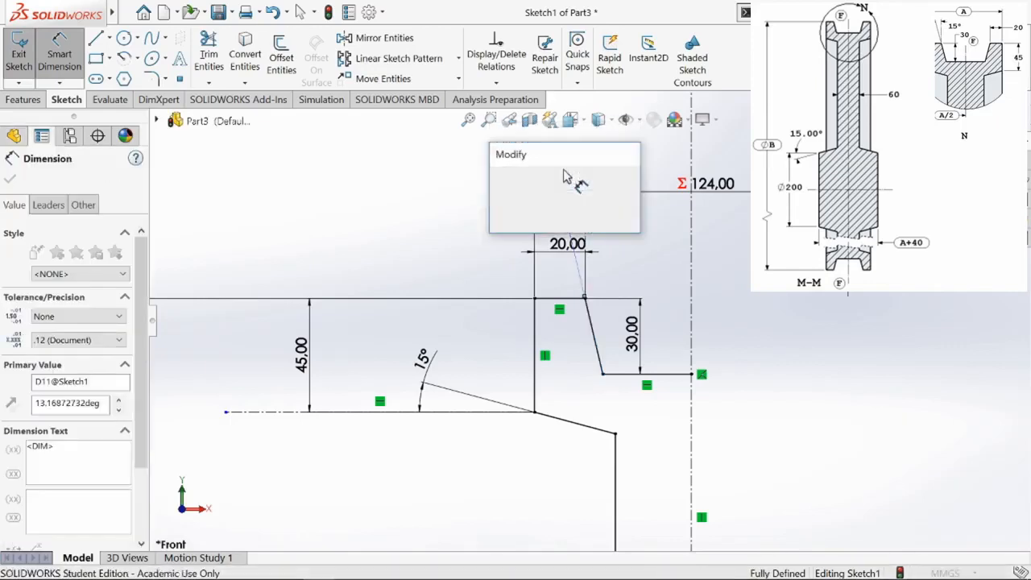
text(15)
key(Return)
scroll(689, 367, up, 2)
scroll(663, 477, up, 3)
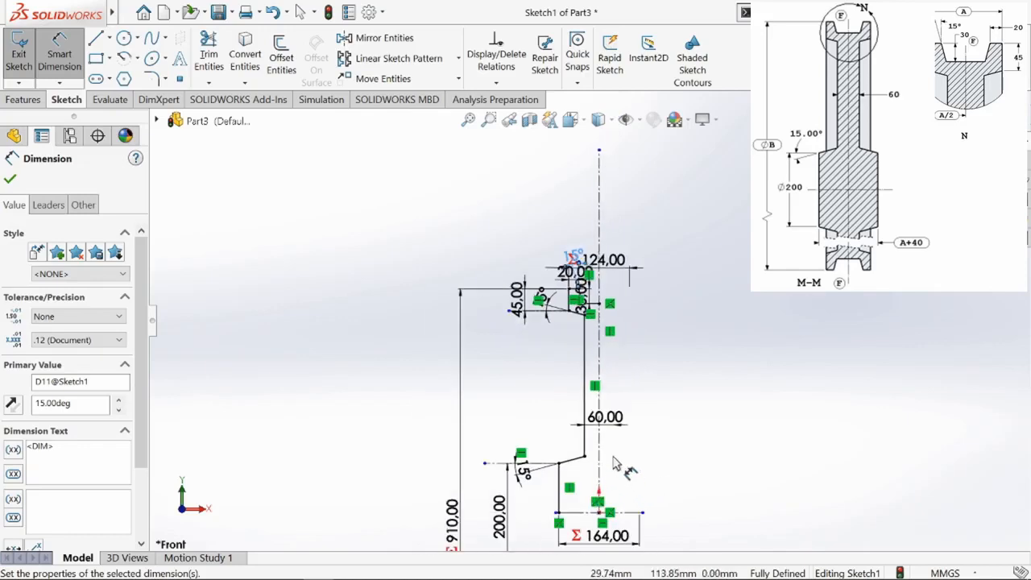
key(Escape)
Mirror all eight solid lines of the wheel's half-profile, from groove floor to hub side, about the vertical centerline as a copy
scroll(629, 335, down, 3)
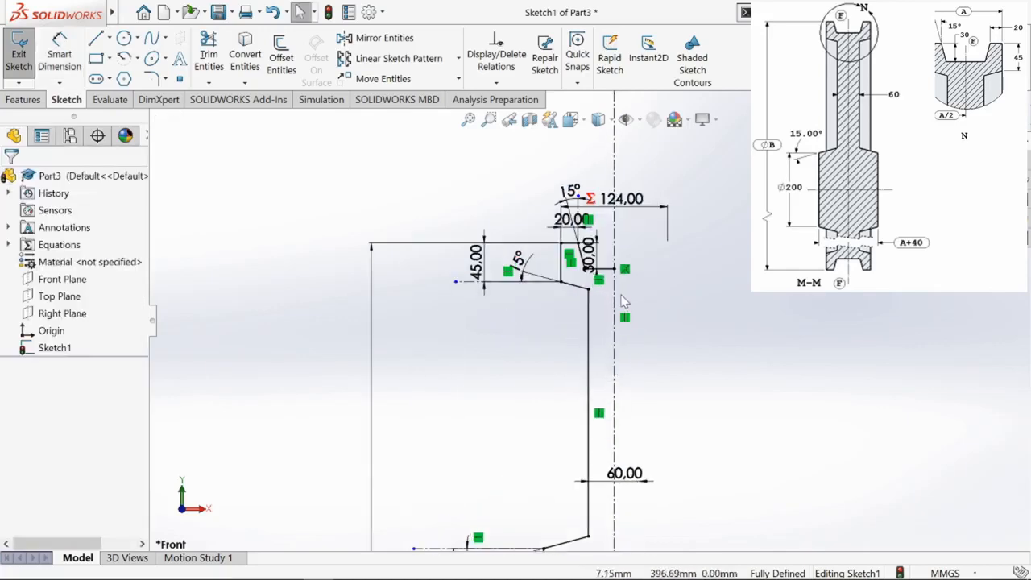
scroll(625, 382, up, 3)
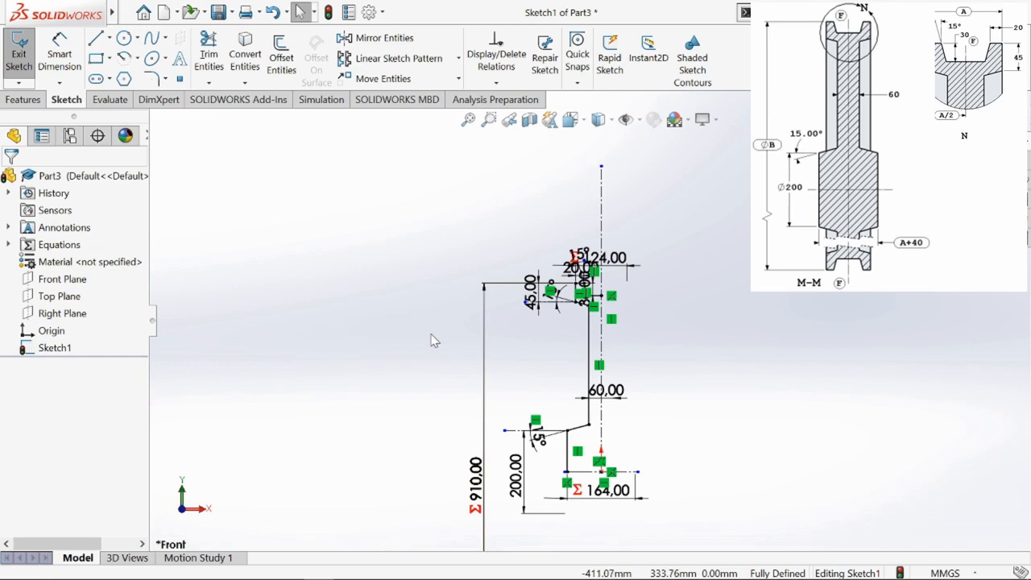
click(387, 40)
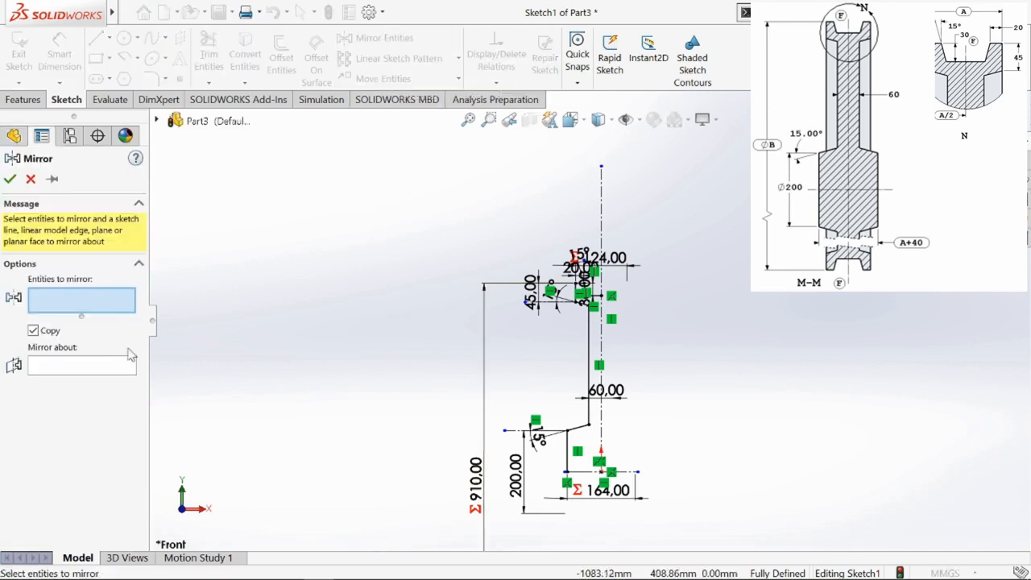
scroll(572, 310, down, 5)
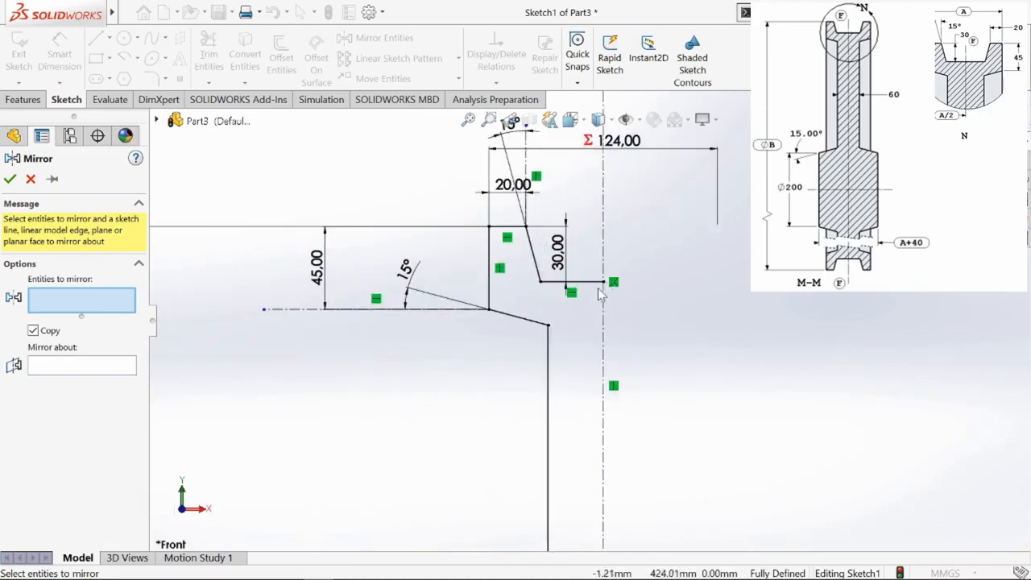
click(588, 286)
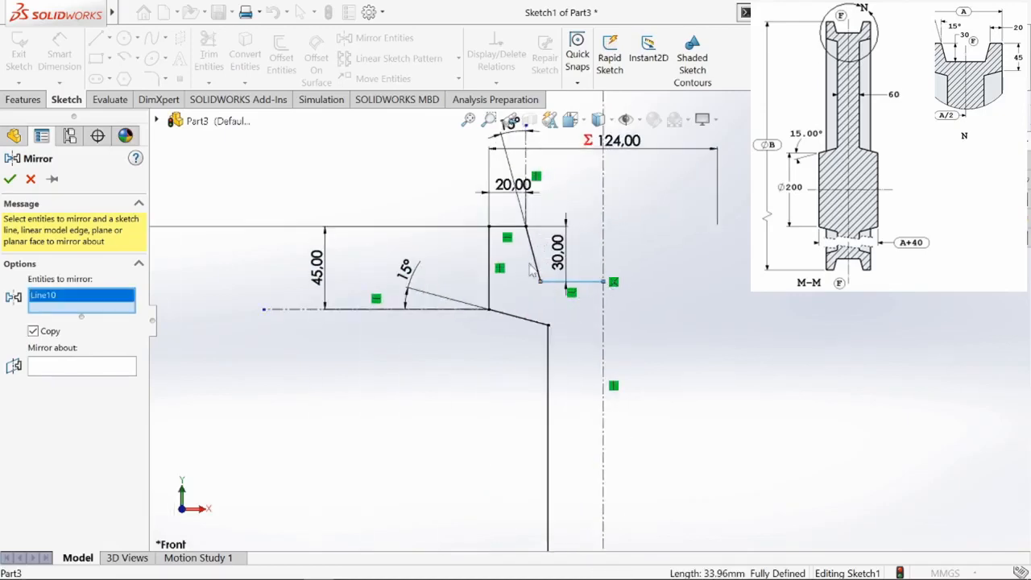
click(536, 260)
click(490, 261)
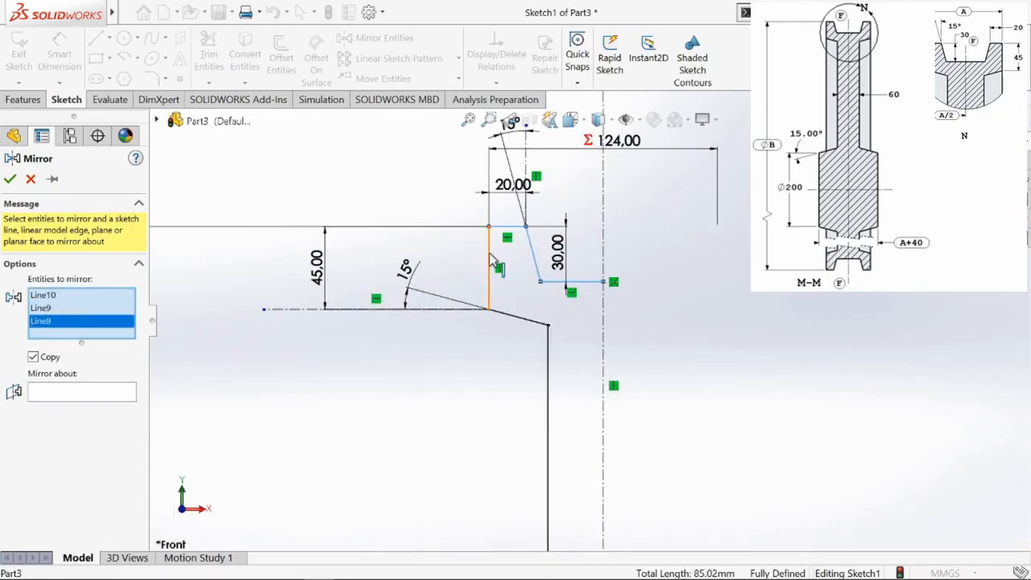
click(517, 318)
click(520, 322)
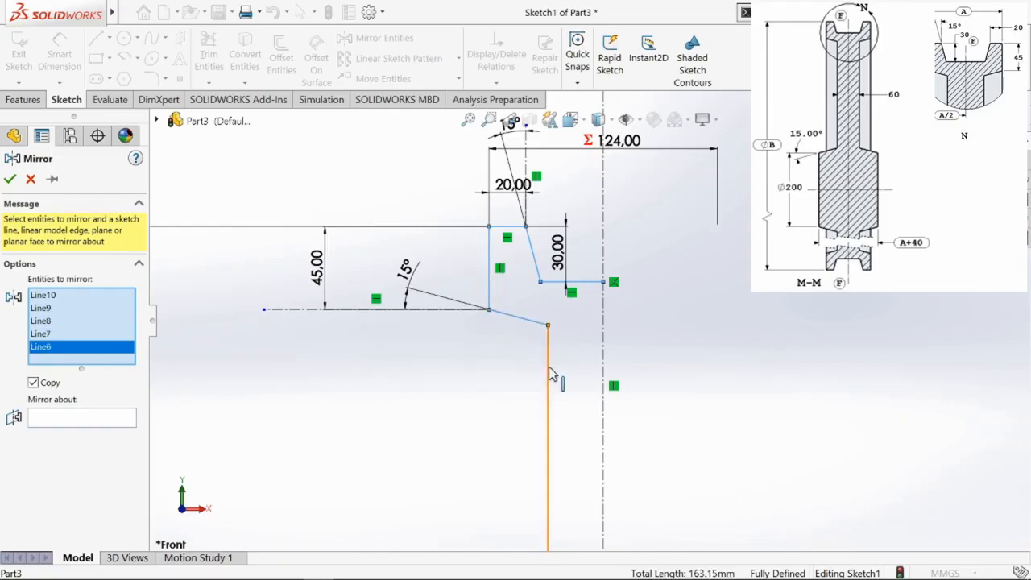
click(549, 370)
scroll(564, 419, down, 3)
scroll(582, 514, down, 2)
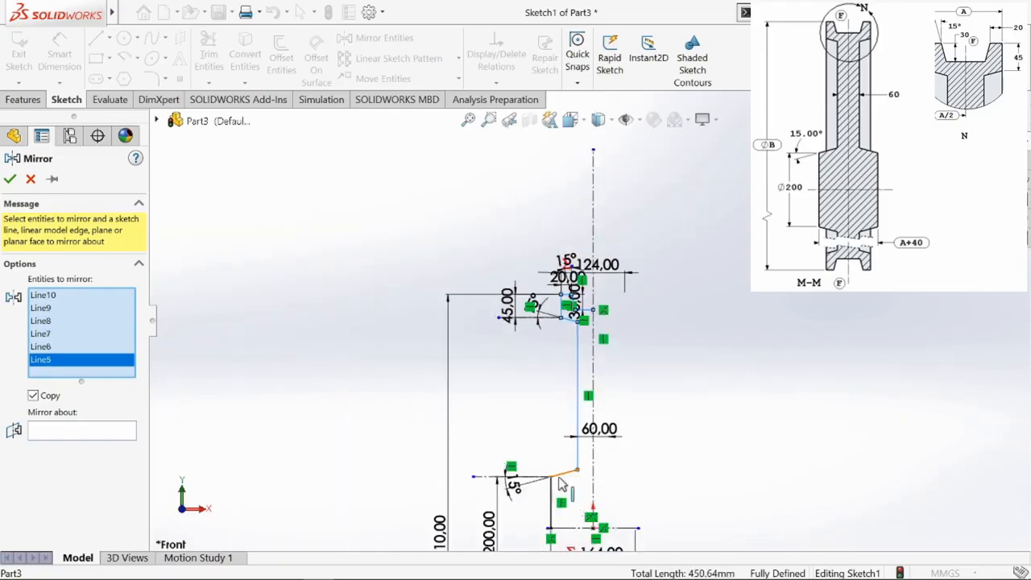
click(560, 479)
click(552, 499)
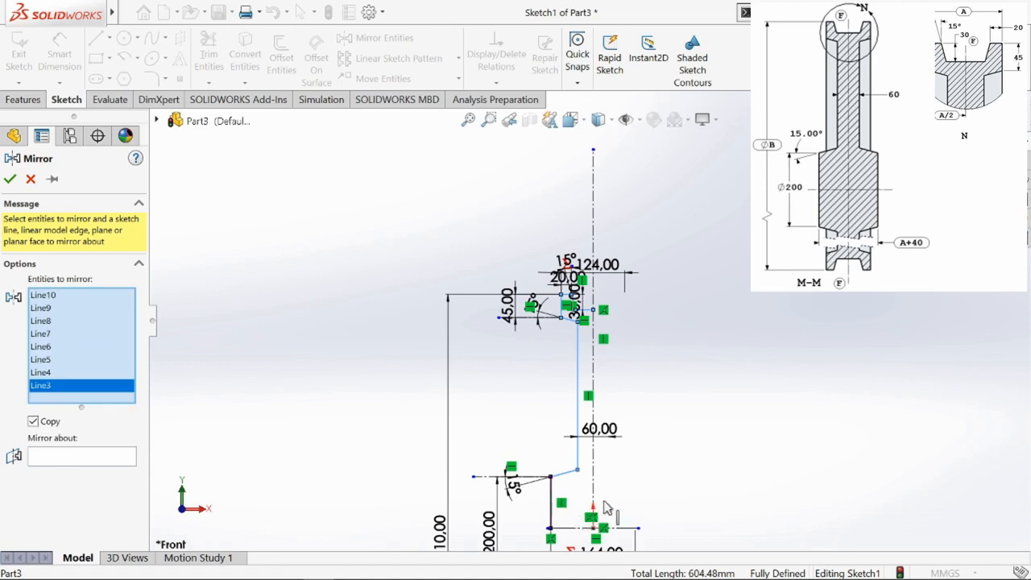
click(90, 463)
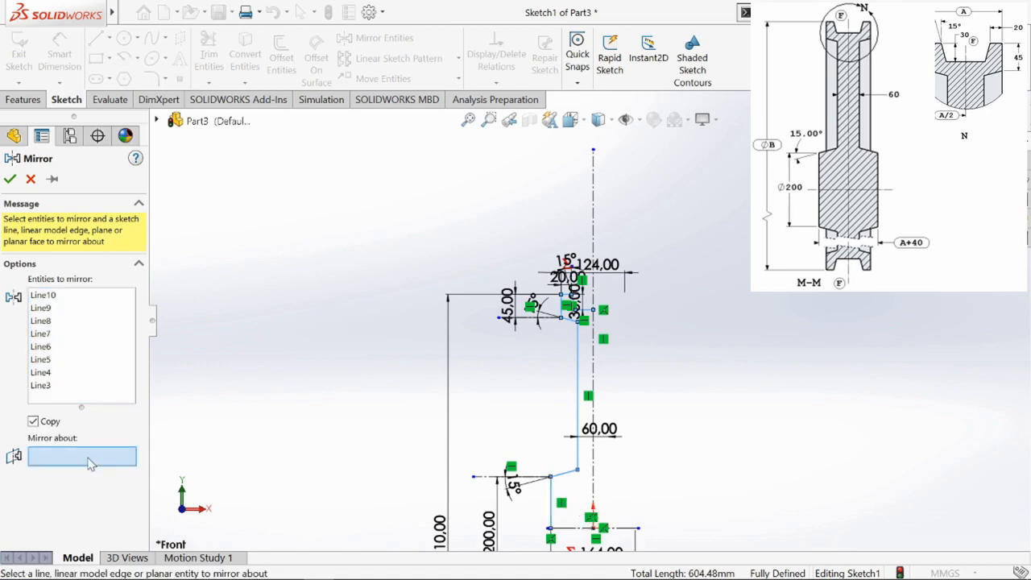
click(594, 375)
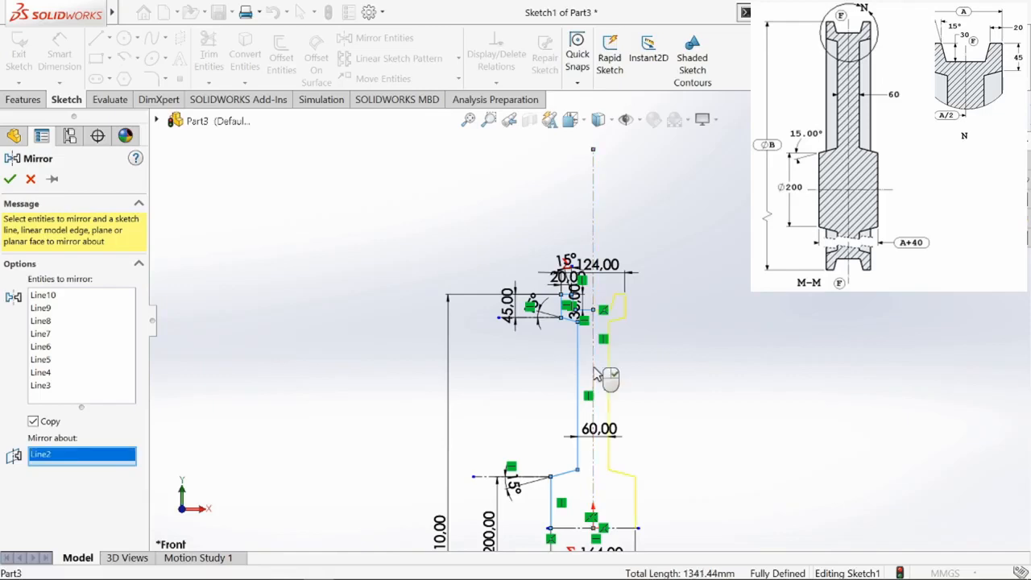
scroll(584, 333, down, 5)
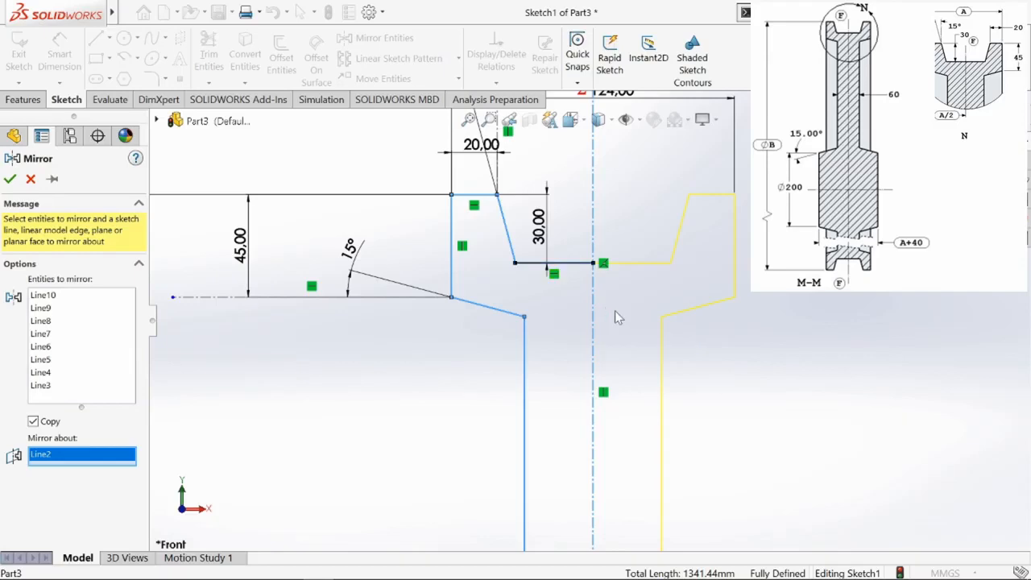
click(10, 179)
scroll(676, 513, up, 6)
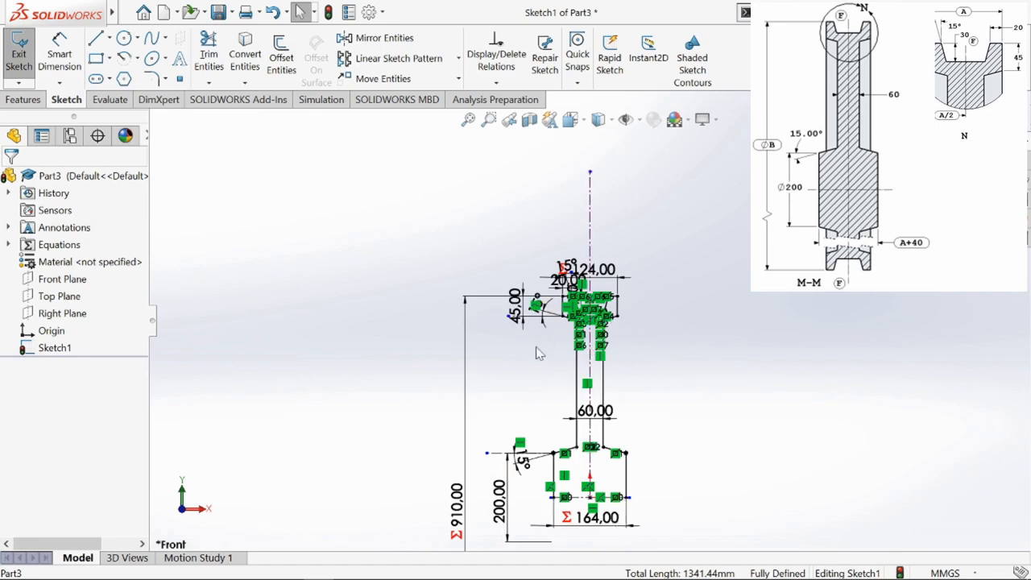
Revolve the profile 360 degrees about the horizontal centerline through the origin, allowing the open sketch to be closed automatically
click(25, 100)
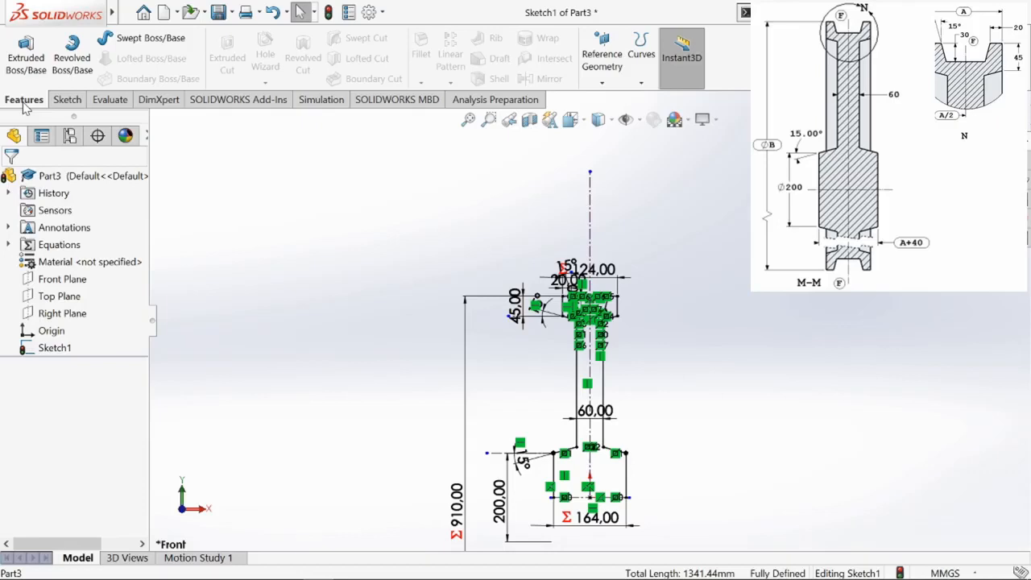
click(74, 71)
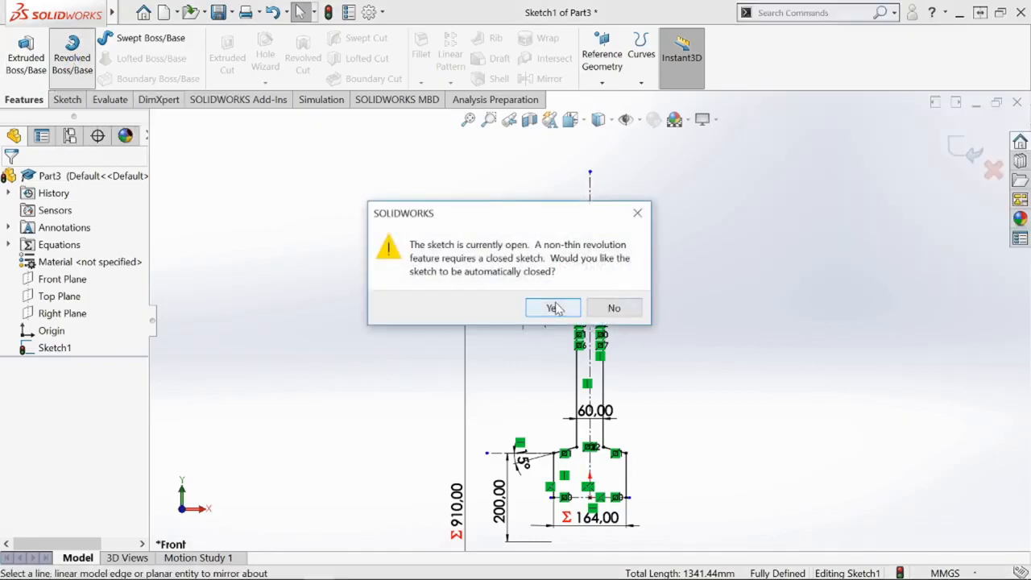
click(553, 308)
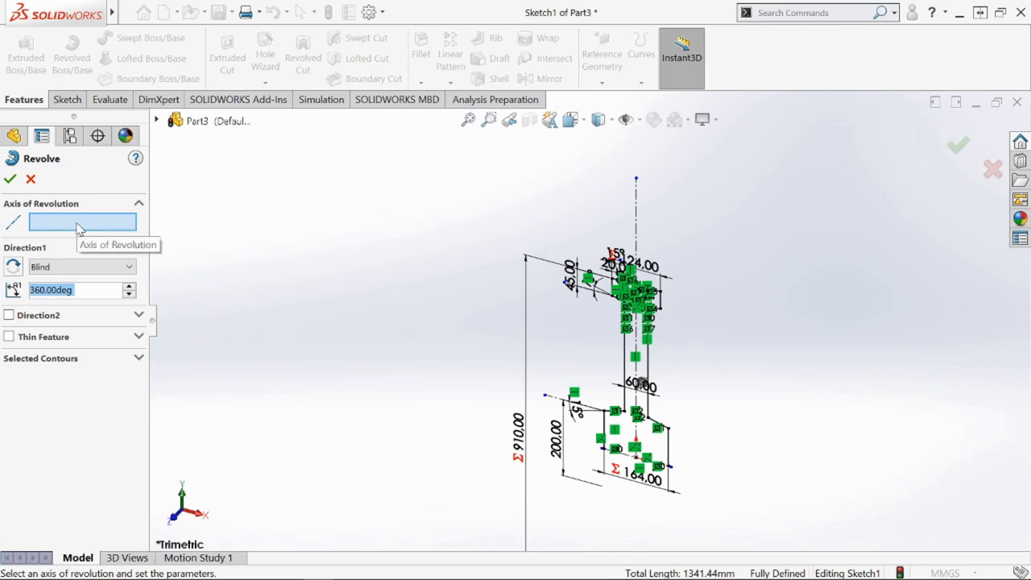
scroll(622, 424, down, 5)
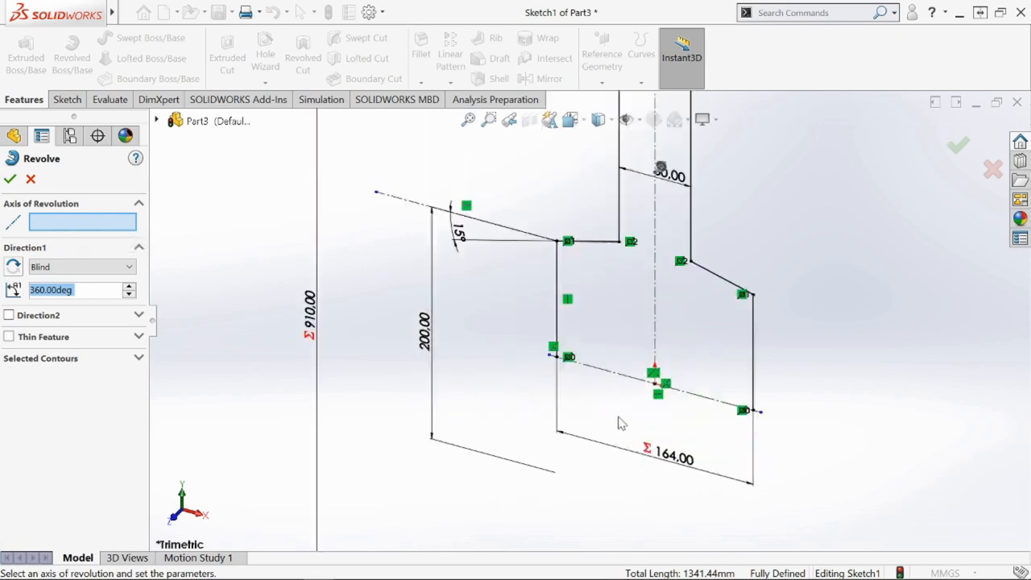
click(615, 373)
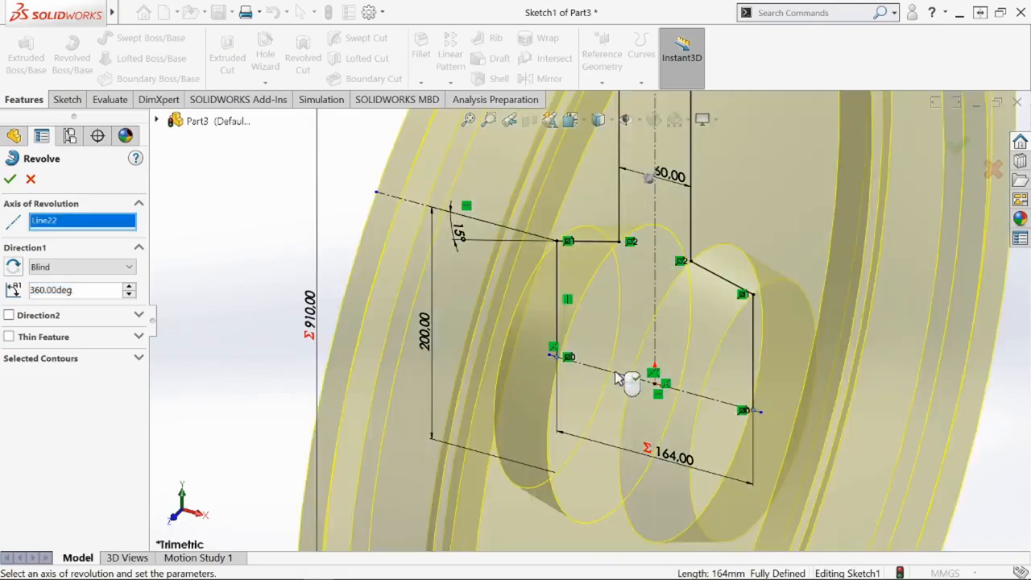
right_click(615, 378)
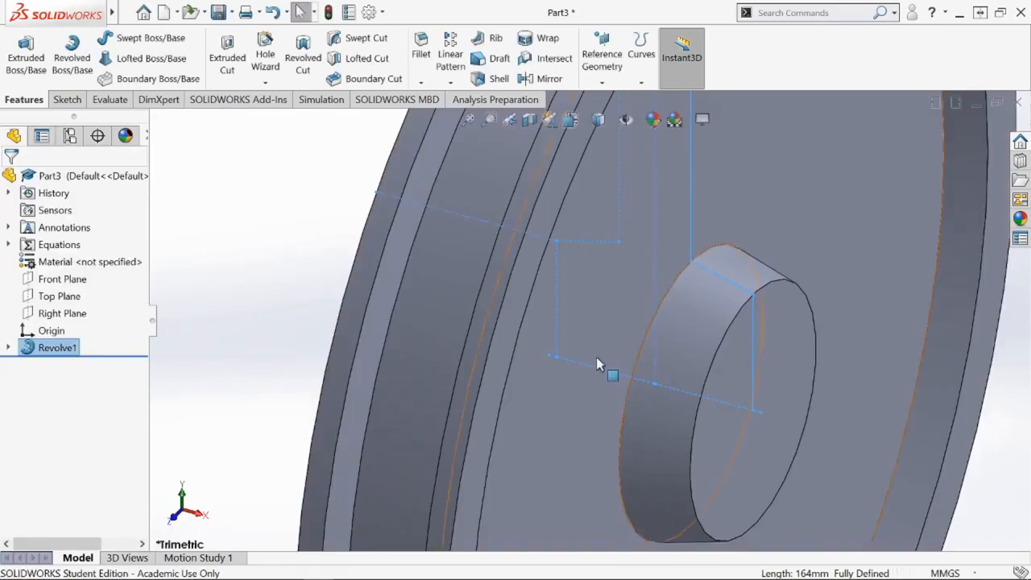
Assign the 1060 Alloy material to the revolved wheel
key(f)
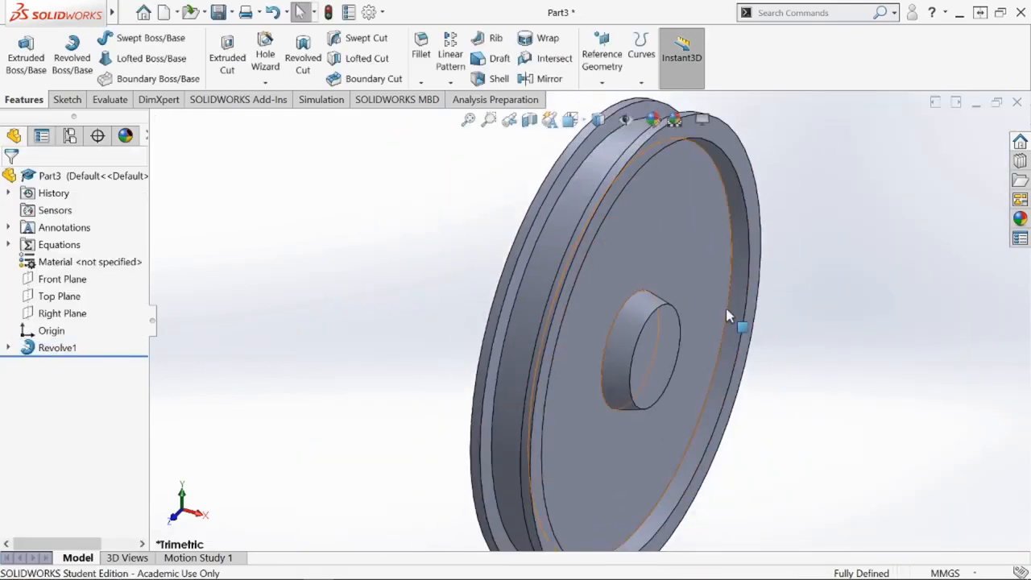
key(space)
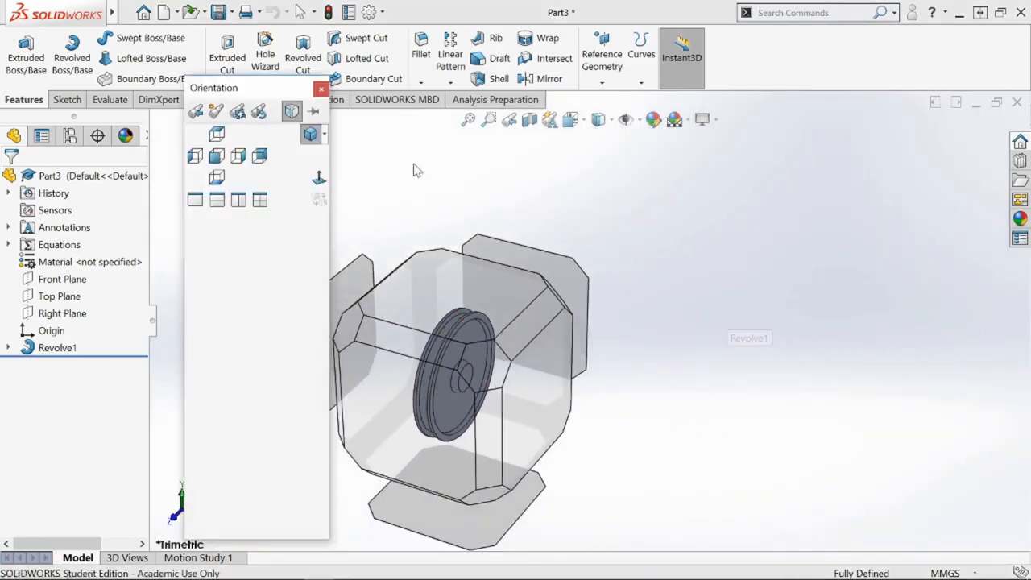
click(311, 136)
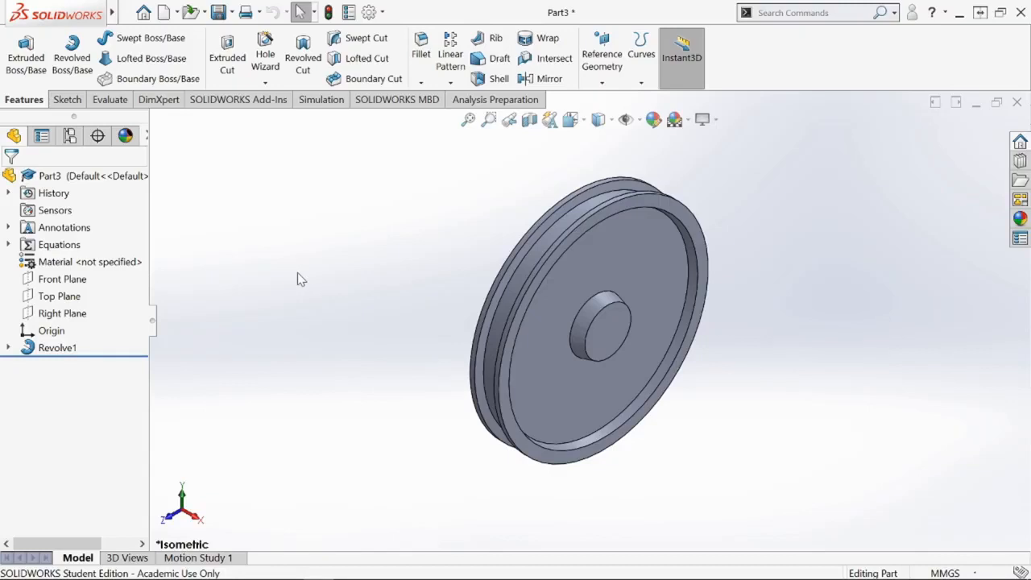
right_click(93, 272)
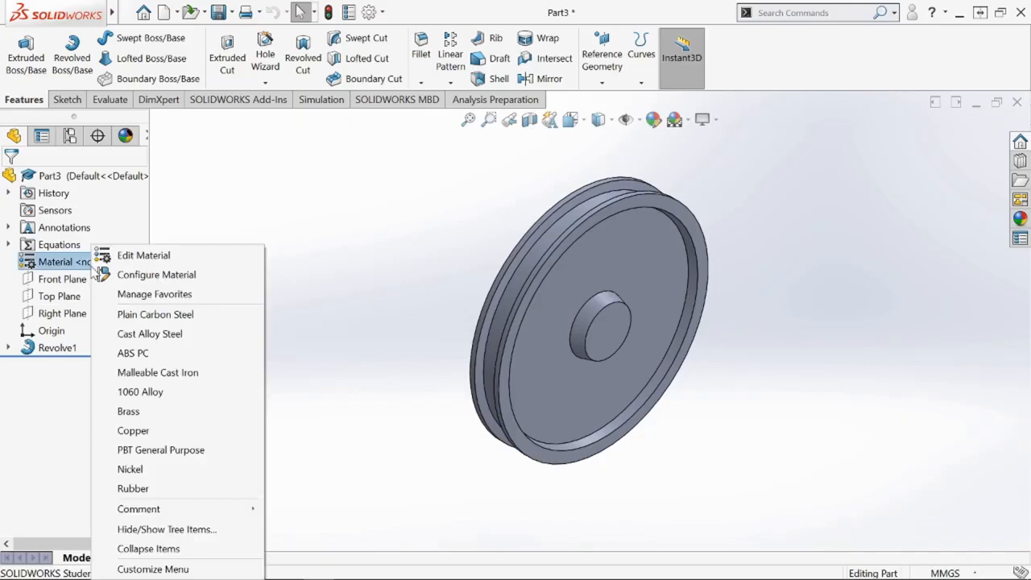
click(142, 392)
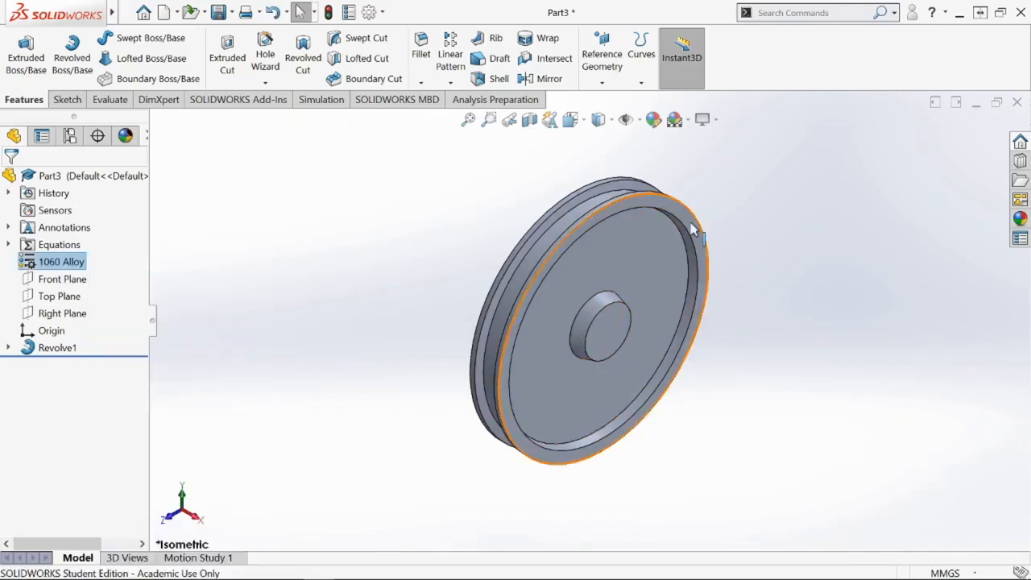
Evaluate the wheel's mass properties to answer the exam question about the part's overall mass
click(110, 100)
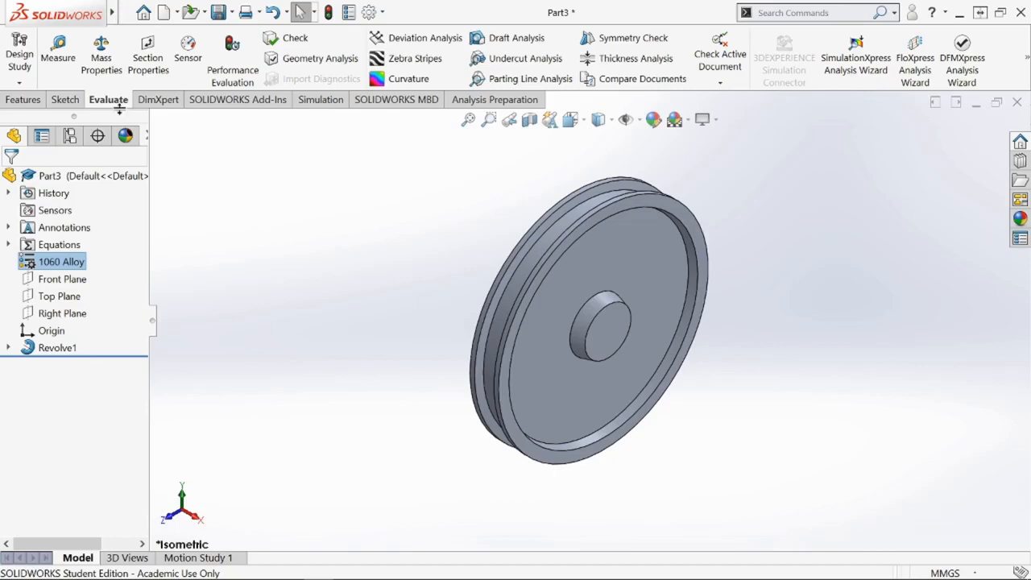
click(101, 60)
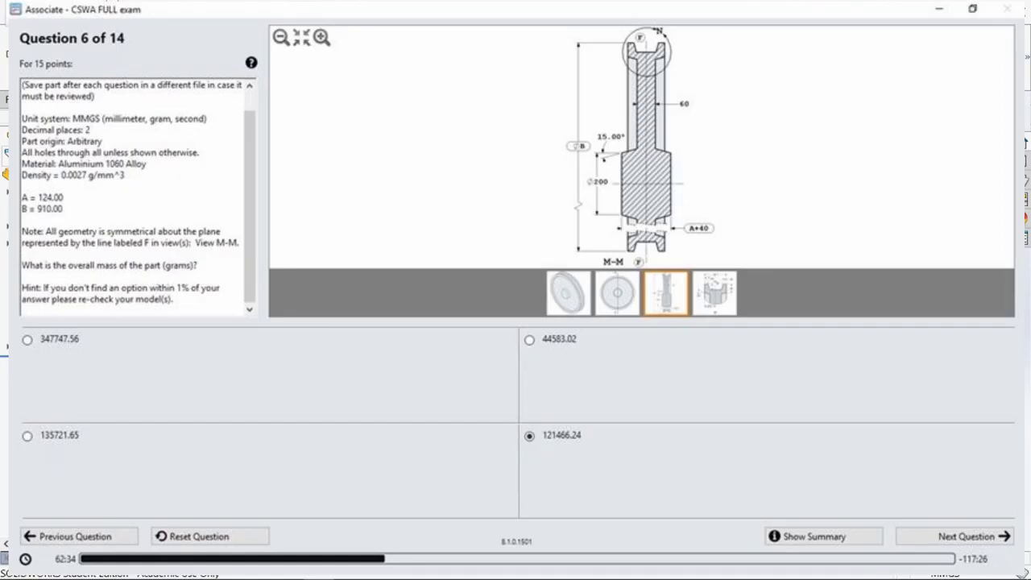
key(alt+Tab)
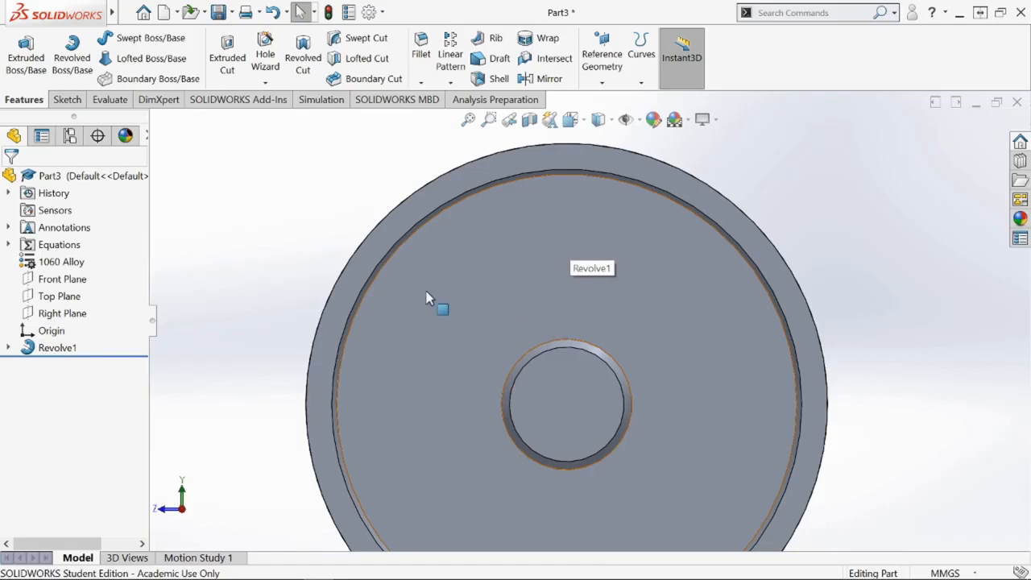
Start a new sketch on the wheel's flat web face between the hub and the rim
click(542, 275)
right_click(542, 275)
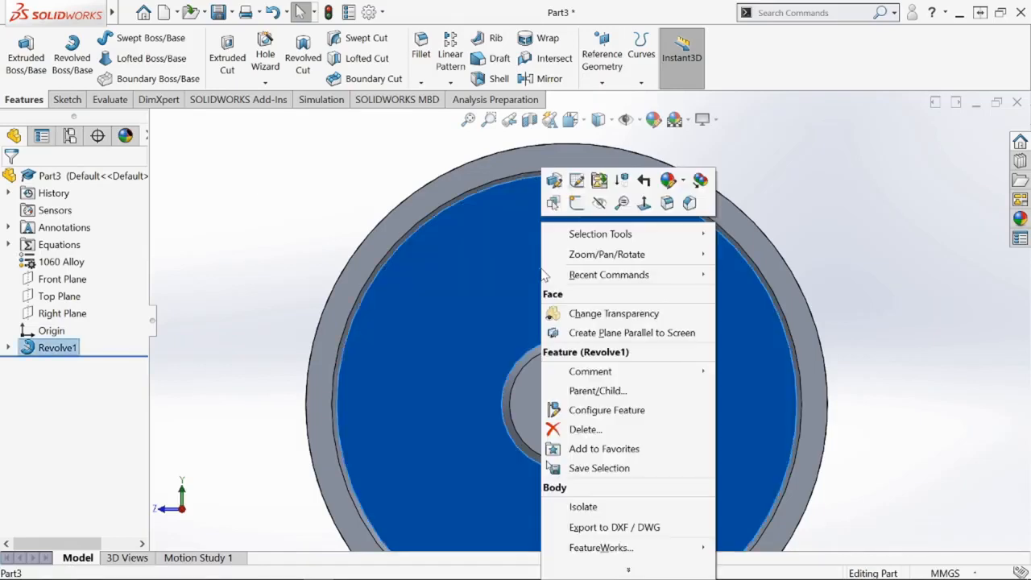
key(alt+Tab)
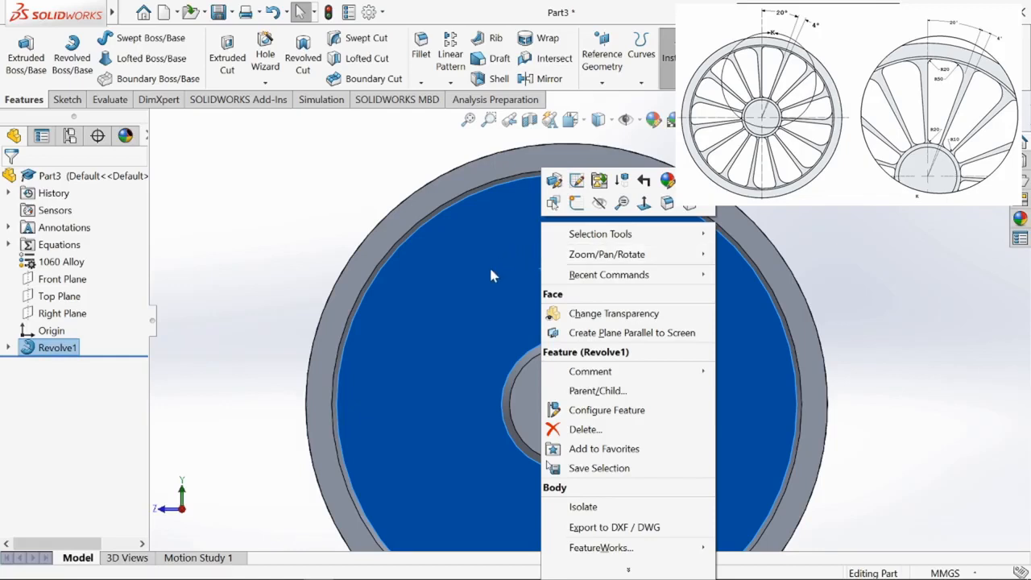
click(576, 203)
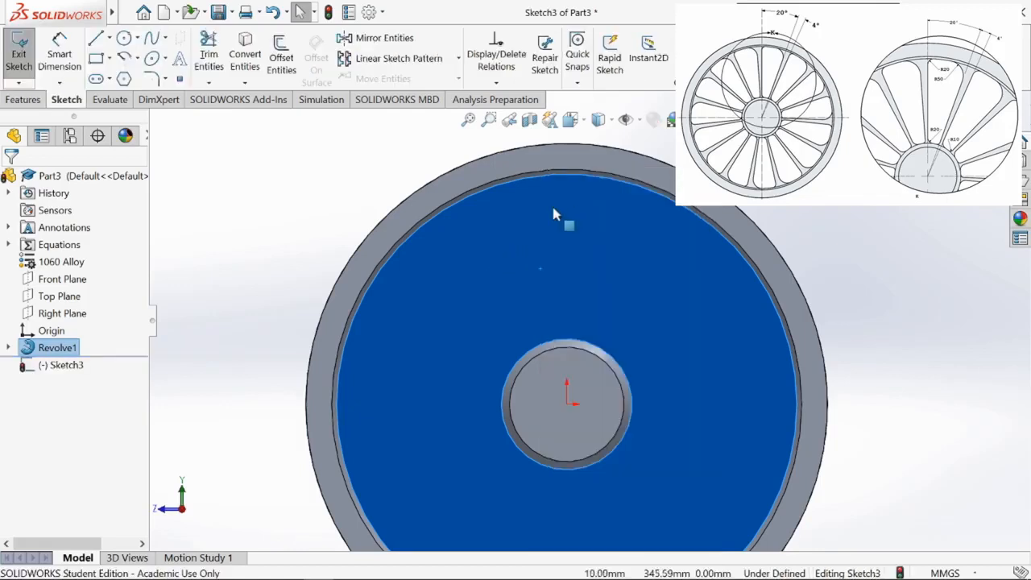
Draw a vertical line about 401 mm long from the origin up to the web face's outer circular edge
click(110, 38)
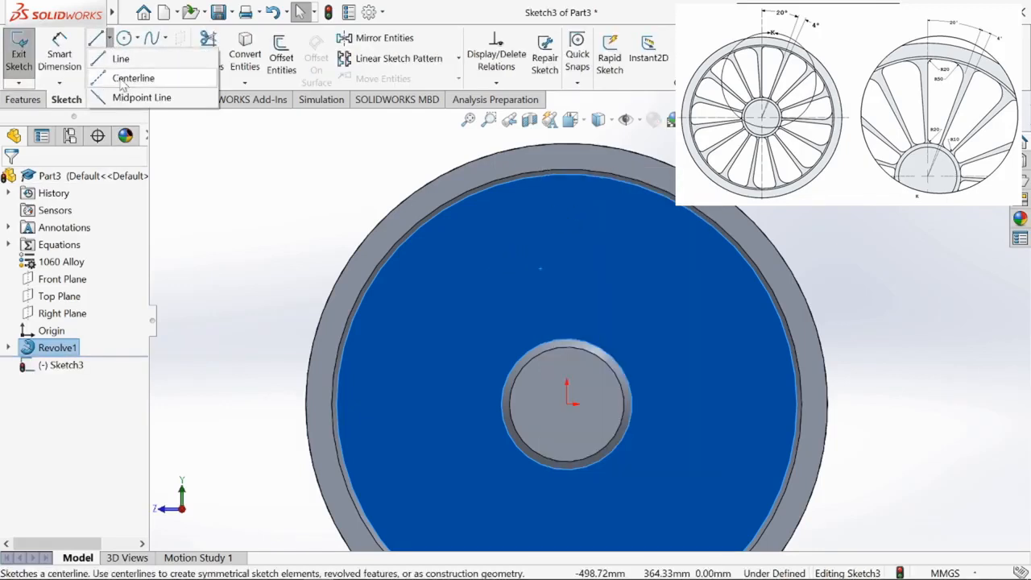
click(121, 59)
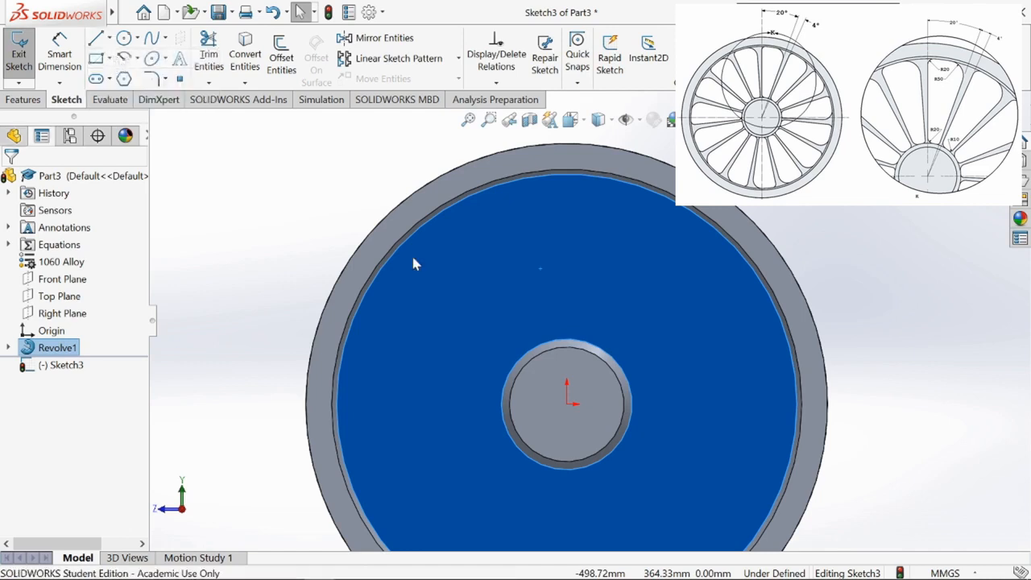
click(566, 404)
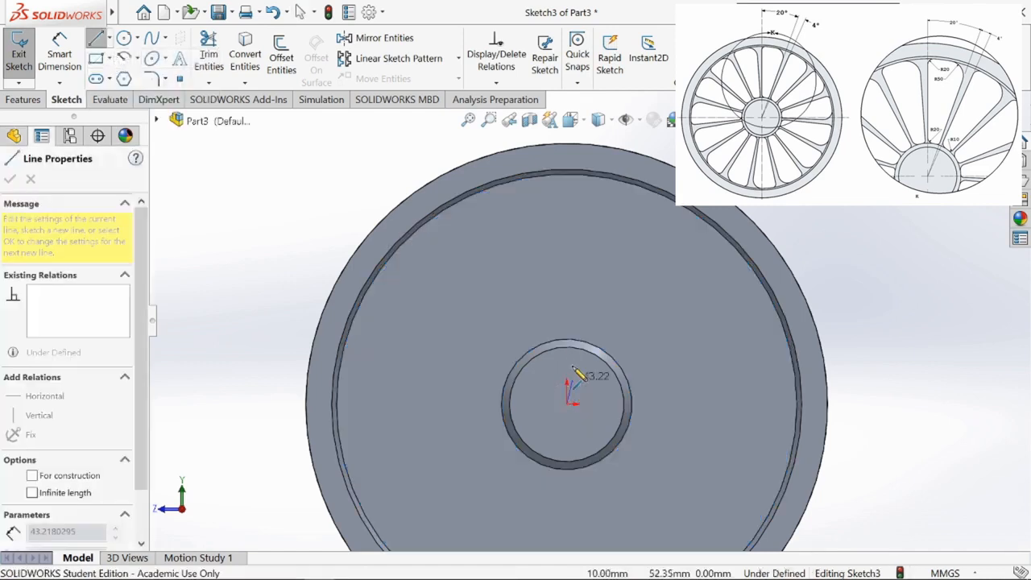
click(569, 175)
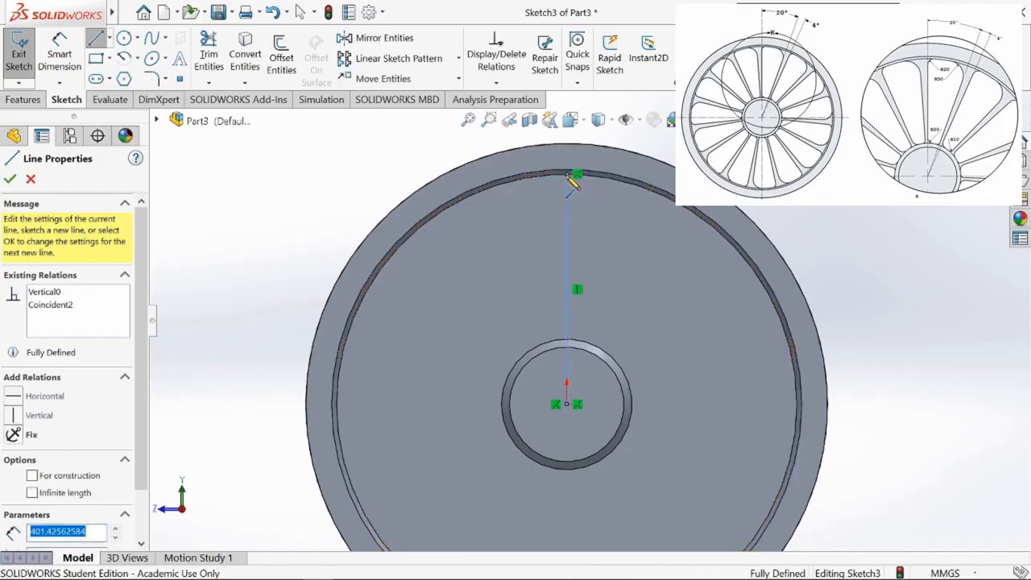
key(Escape)
key(Escape)
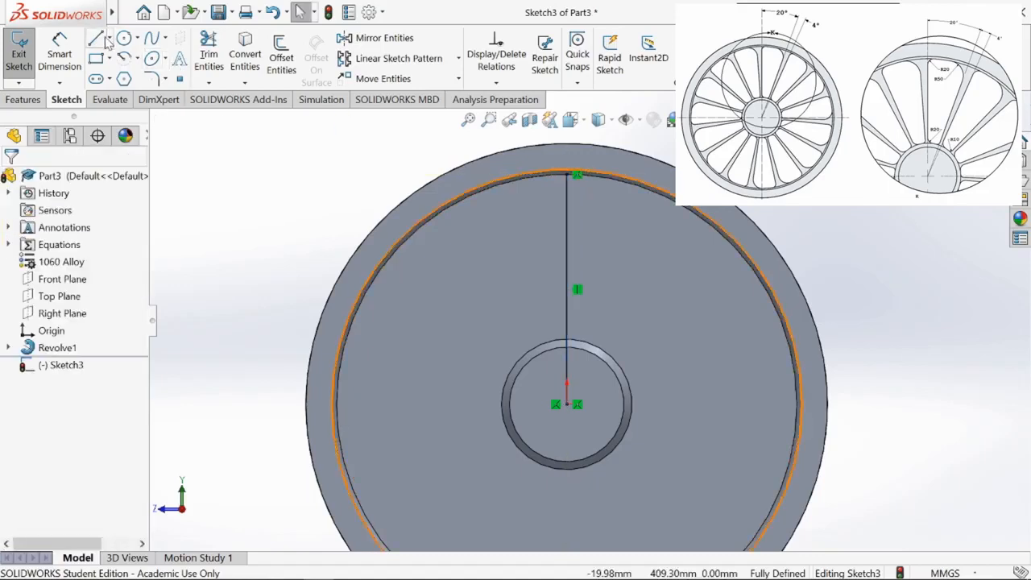
Draw a slanted line about 401 mm long from the origin to the web's outer circular edge, clockwise of the vertical line
key(l)
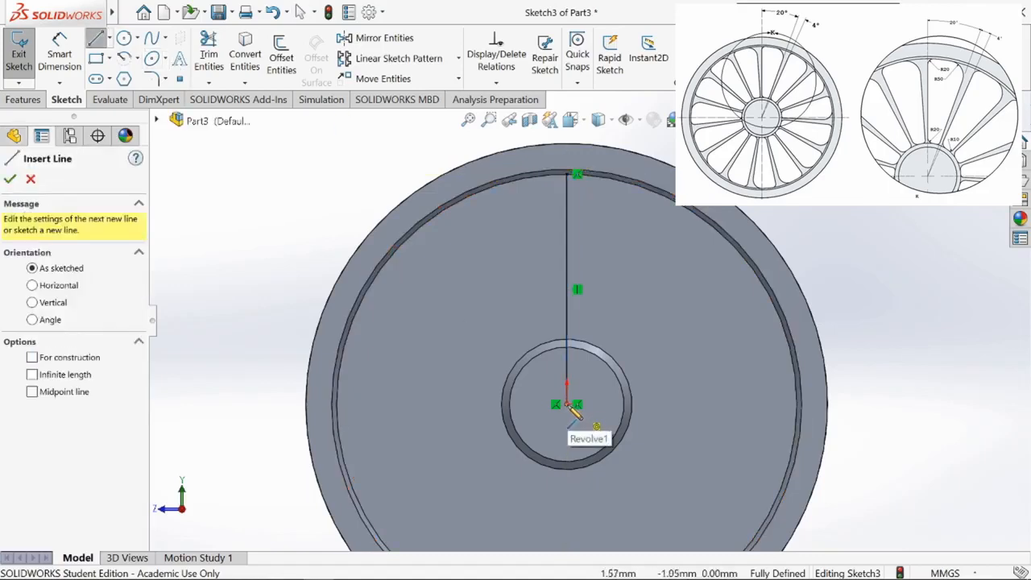
click(567, 404)
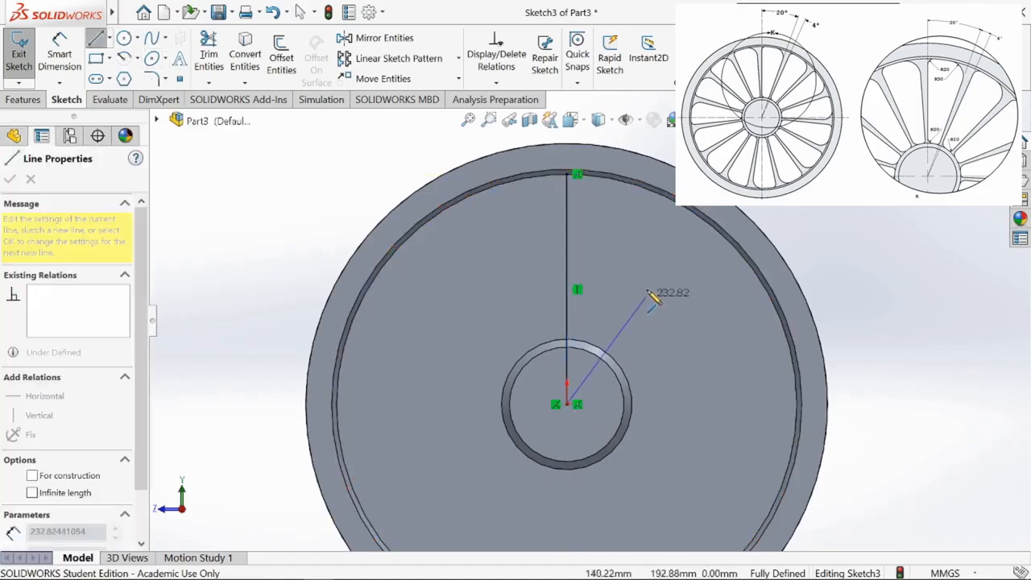
click(660, 193)
key(Escape)
key(Escape)
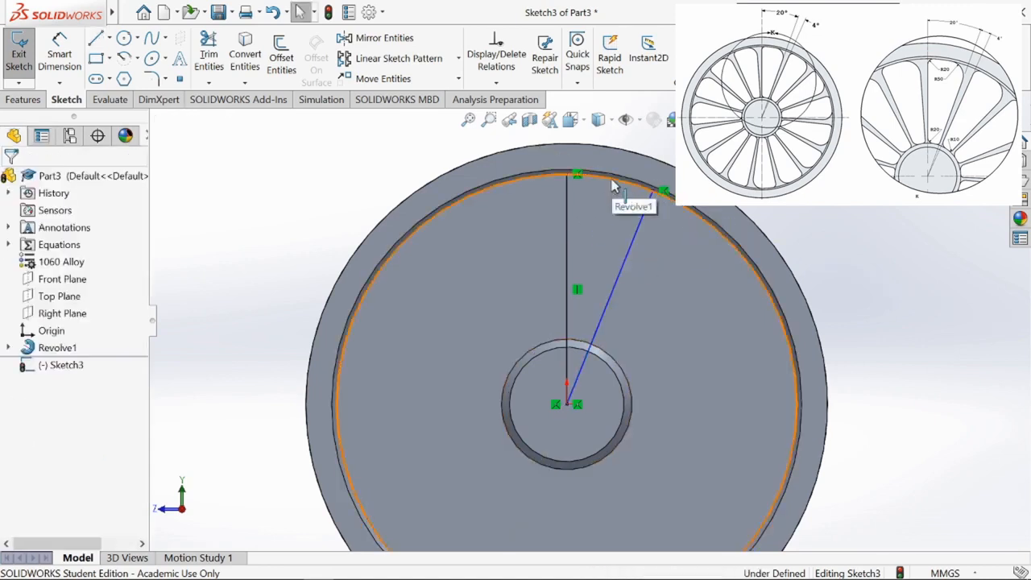
Convert the web face's outer circular edge and the hub's outer circular edge into sketch entities
click(612, 185)
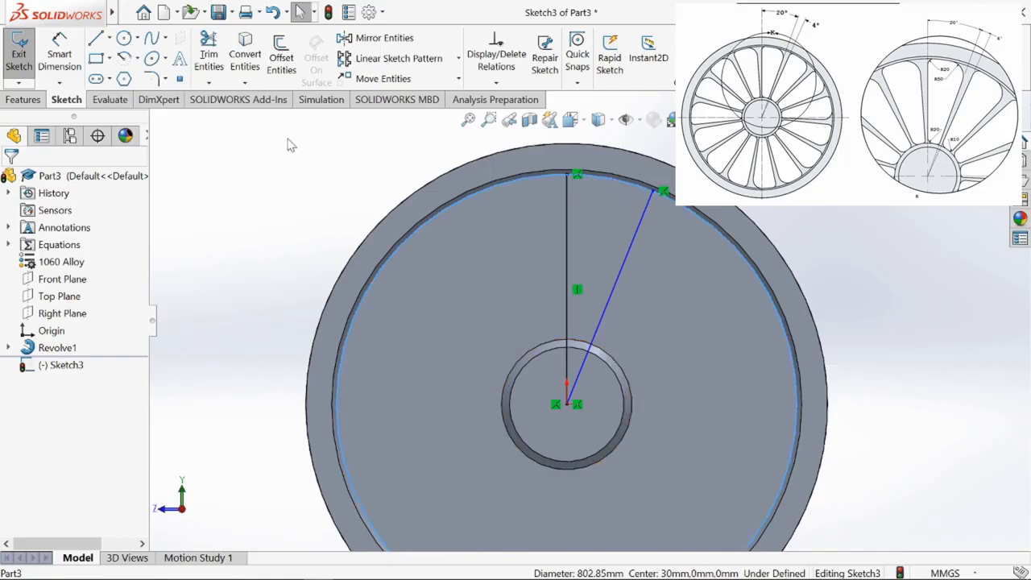
click(241, 63)
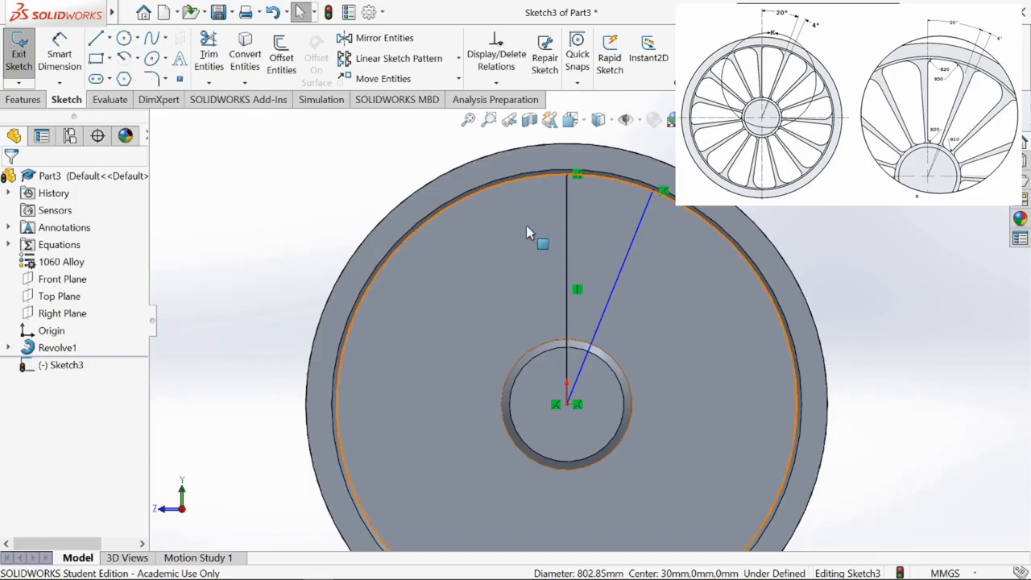
click(623, 370)
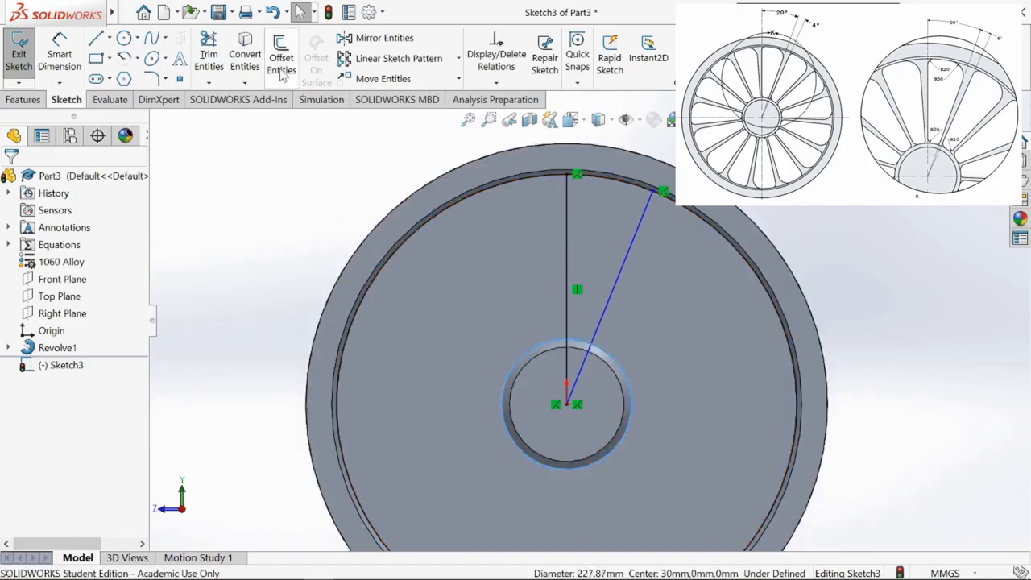
click(253, 53)
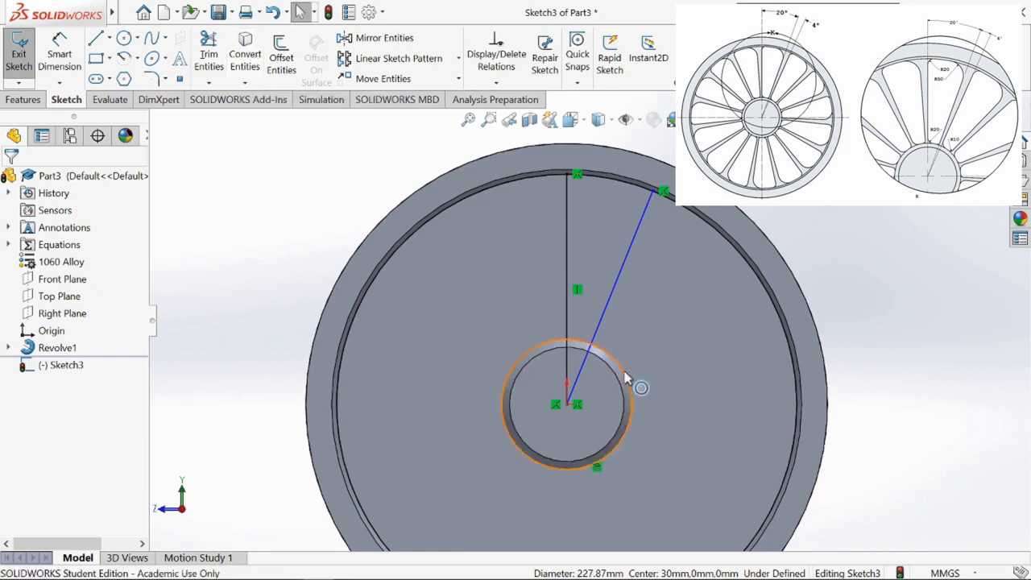
Dimension the angle between the vertical and slanted lines as 20°
scroll(640, 384, down, 1)
click(59, 53)
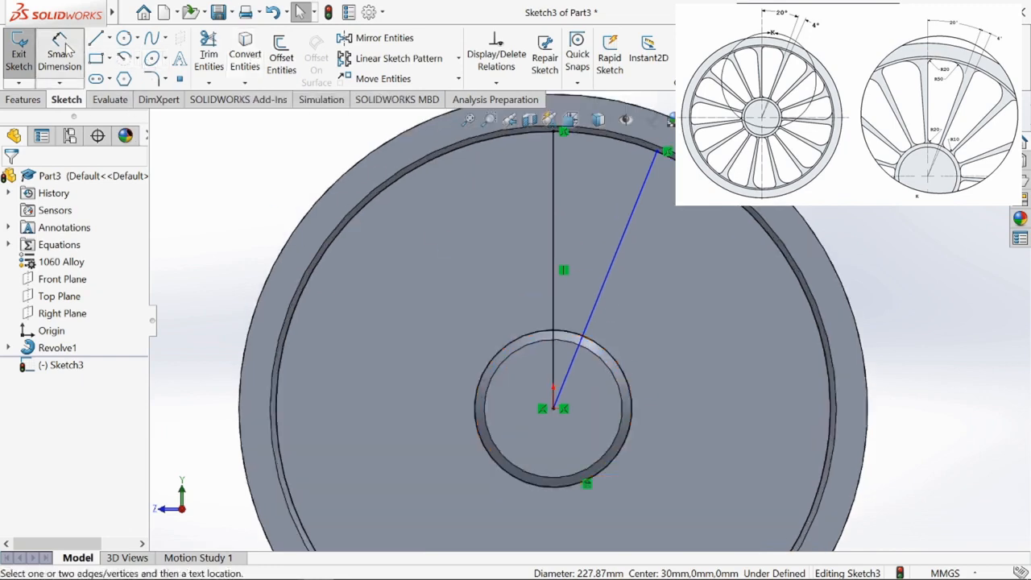
click(553, 241)
click(615, 268)
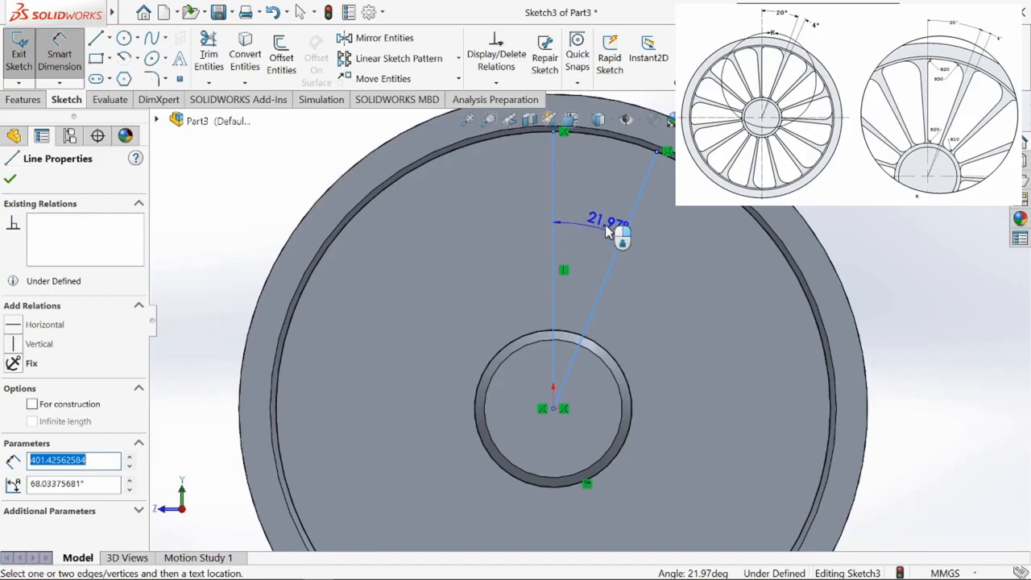
click(602, 216)
text(20)
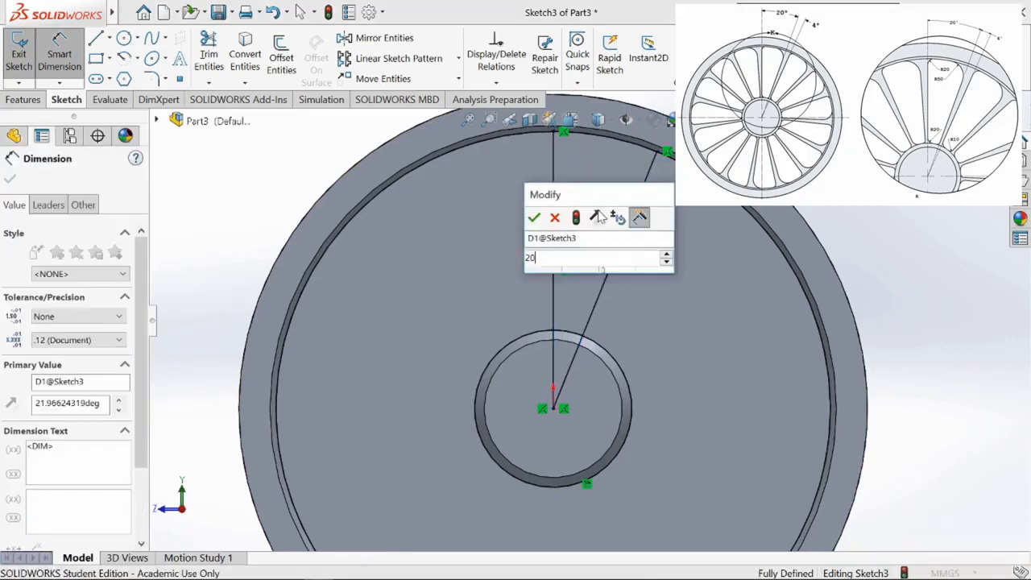
key(Return)
key(Escape)
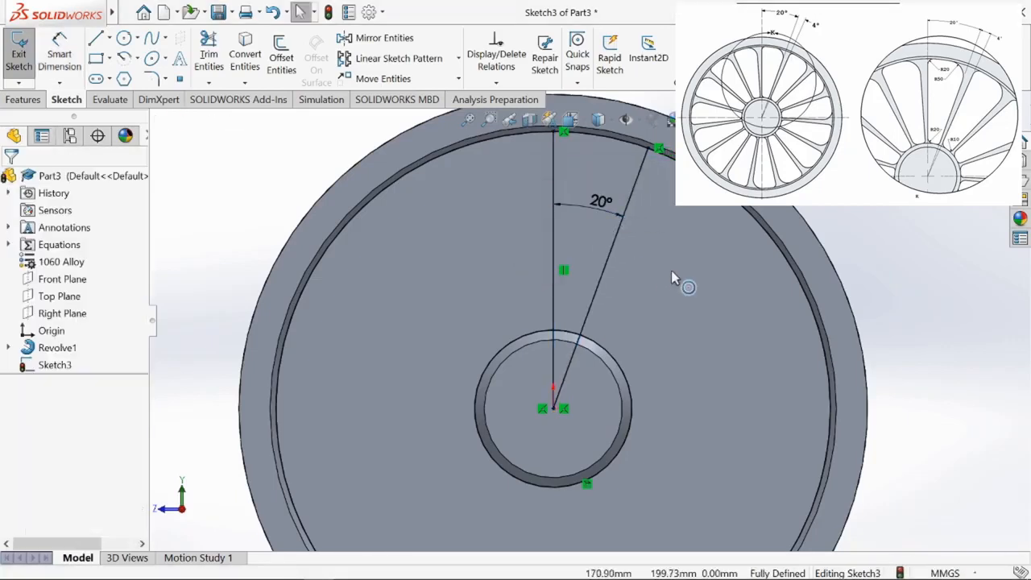
Trim the line portions inside the hub and the converted circles outside the wedge, leaving one closed spoke opening
click(214, 50)
mouse_move(470, 319)
mouse_down()
mouse_move(525, 362)
mouse_move(580, 367)
mouse_up()
drag(707, 239, 764, 218)
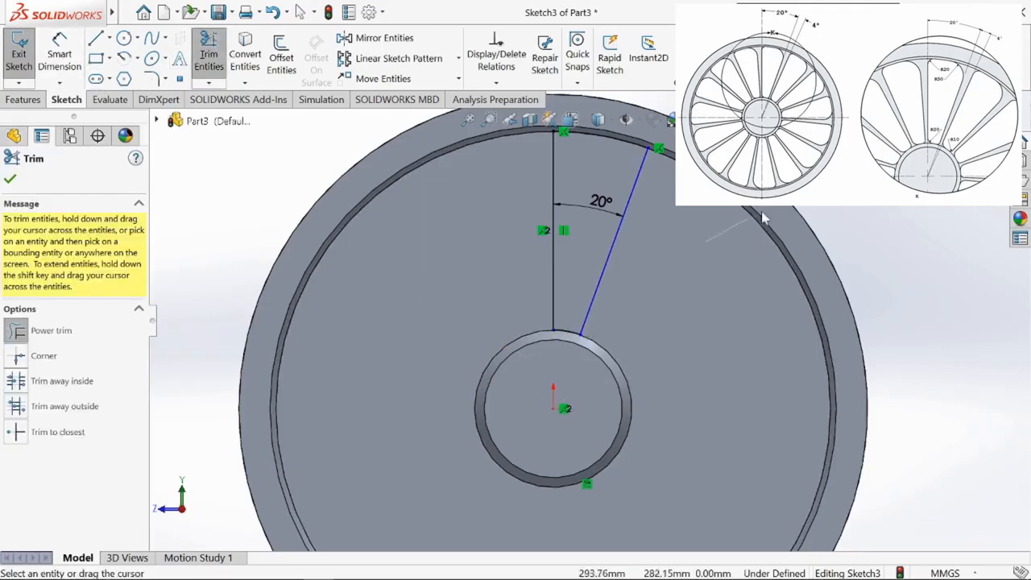
key(Escape)
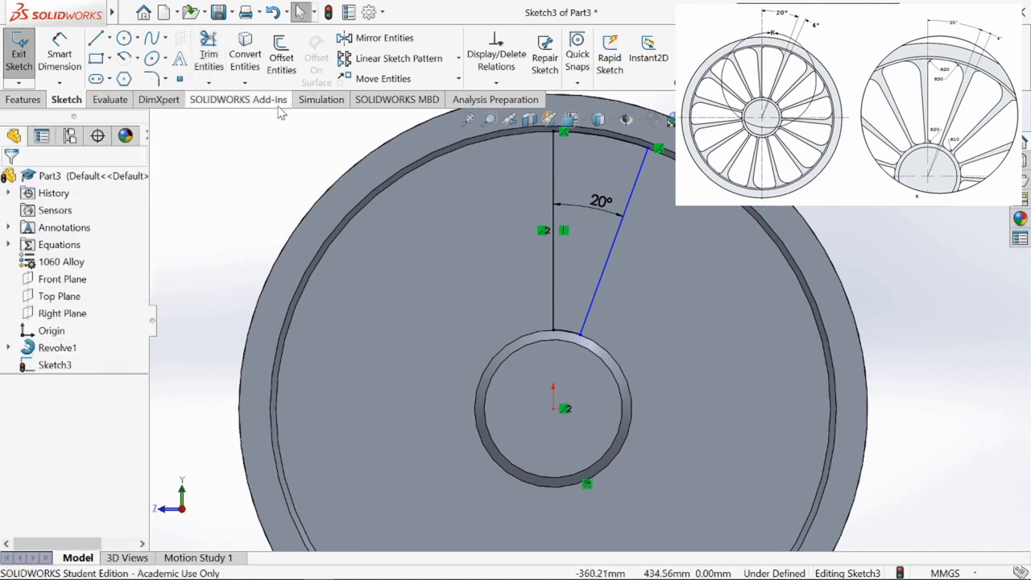
Add a 50 mm sketch fillet at the corner where the slanted line meets the outer arc
click(152, 77)
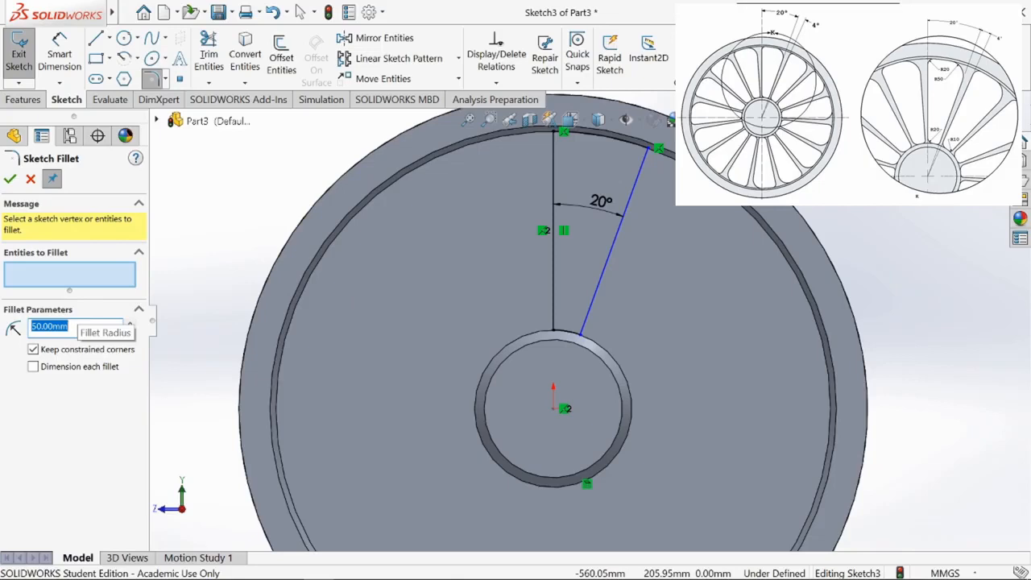
key(Escape)
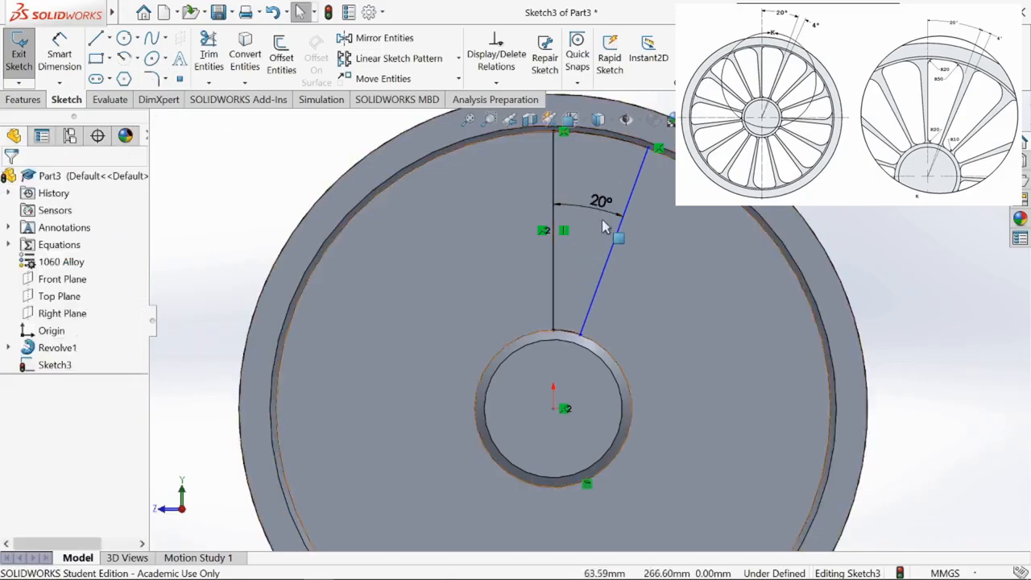
click(651, 153)
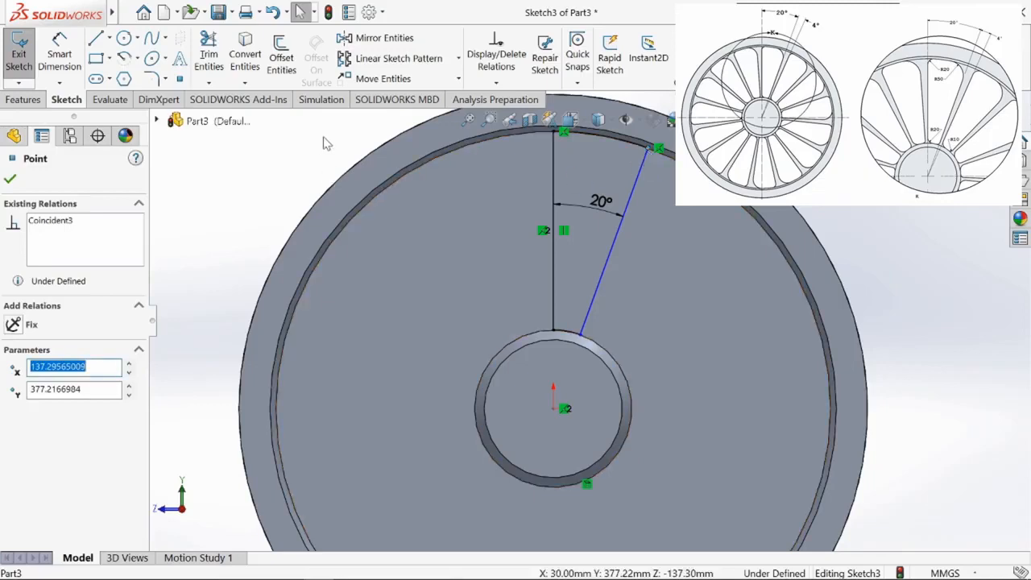
click(156, 78)
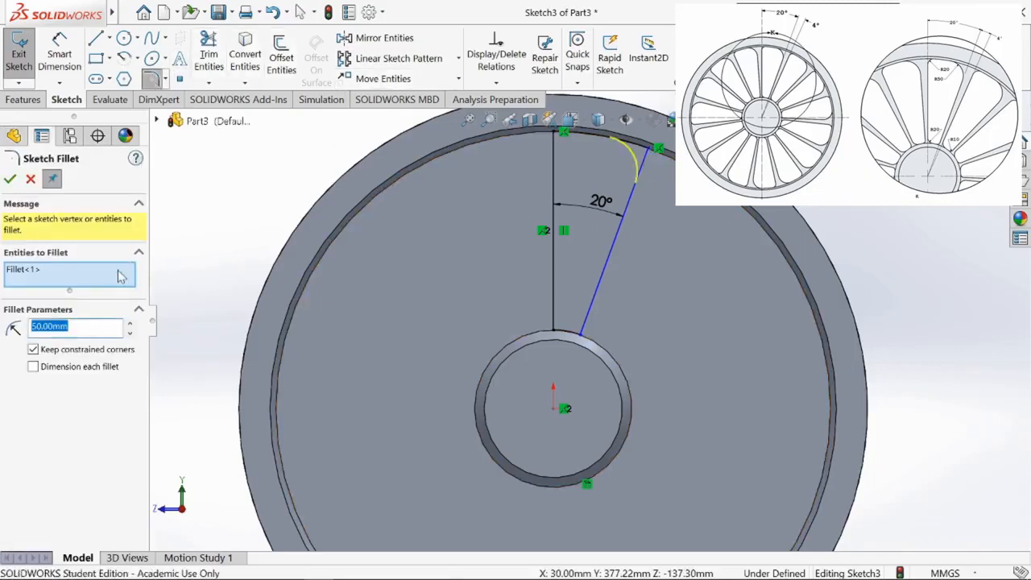
click(10, 179)
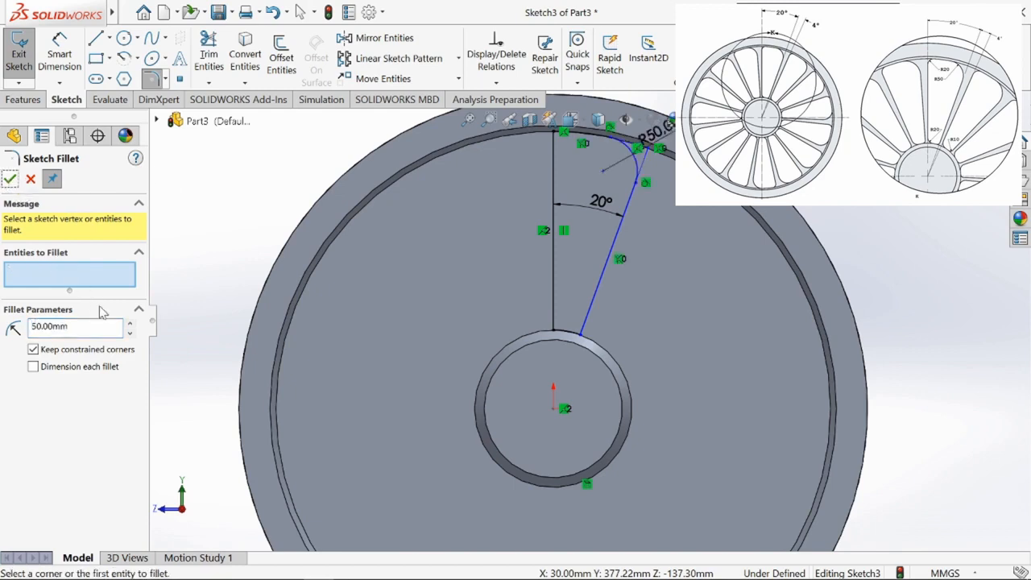
Apply 20 mm sketch fillets to the corners at both ends of the vertical line
double_click(61, 327)
text(2)
click(555, 139)
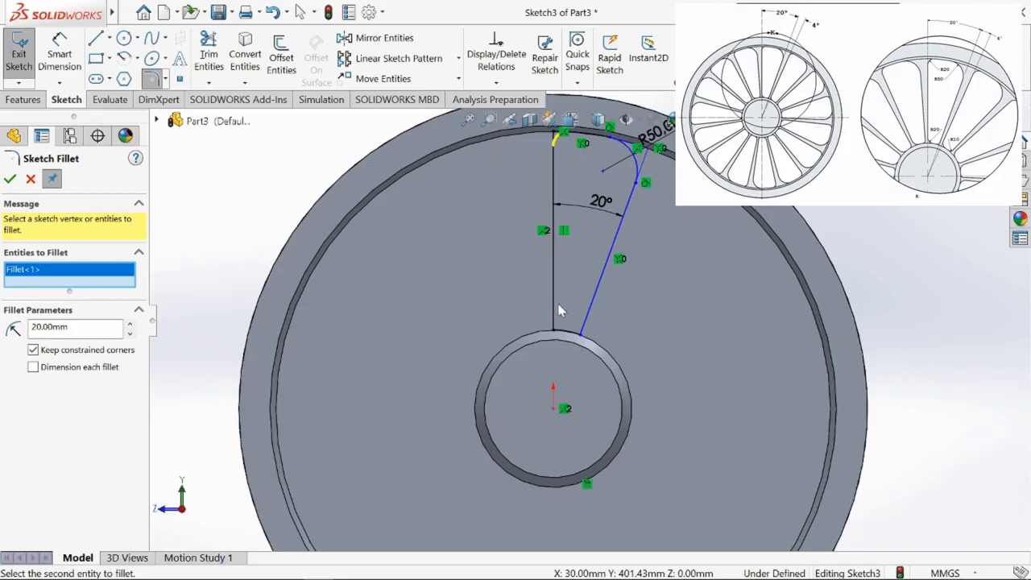
click(558, 333)
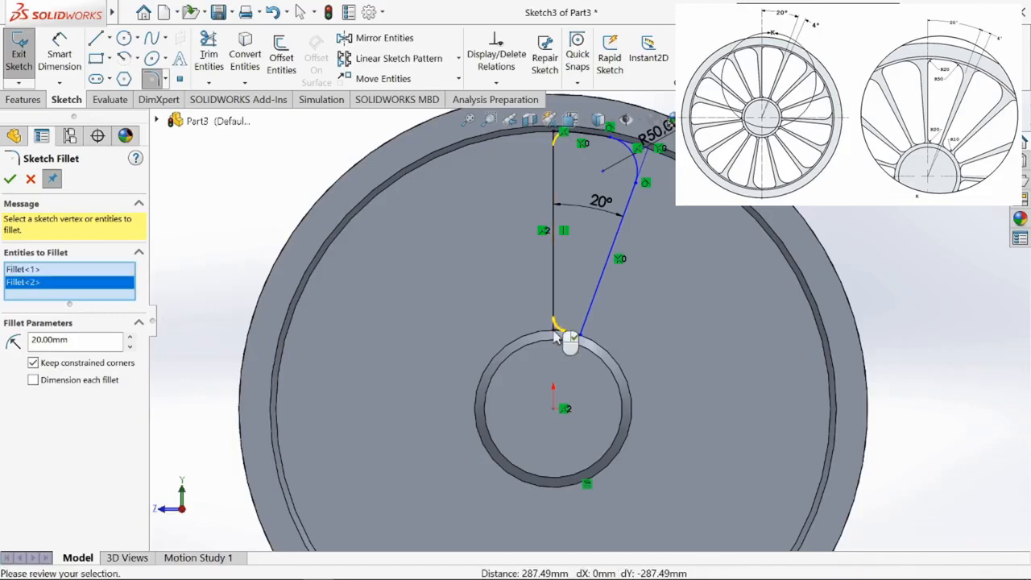
Add a 10 mm sketch fillet at the corner where the slanted line meets the hub arc
double_click(50, 327)
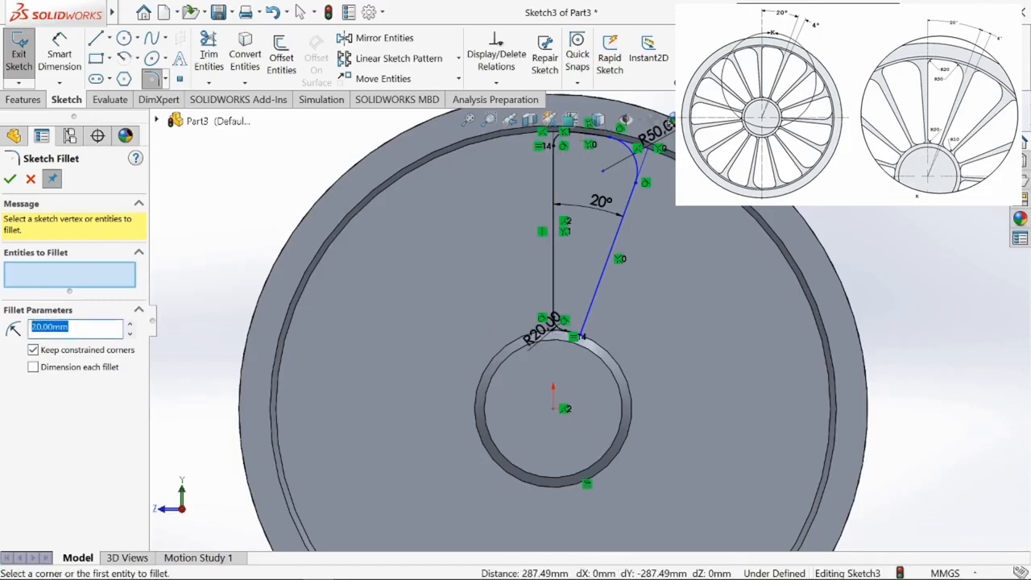
text(10)
scroll(593, 357, down, 3)
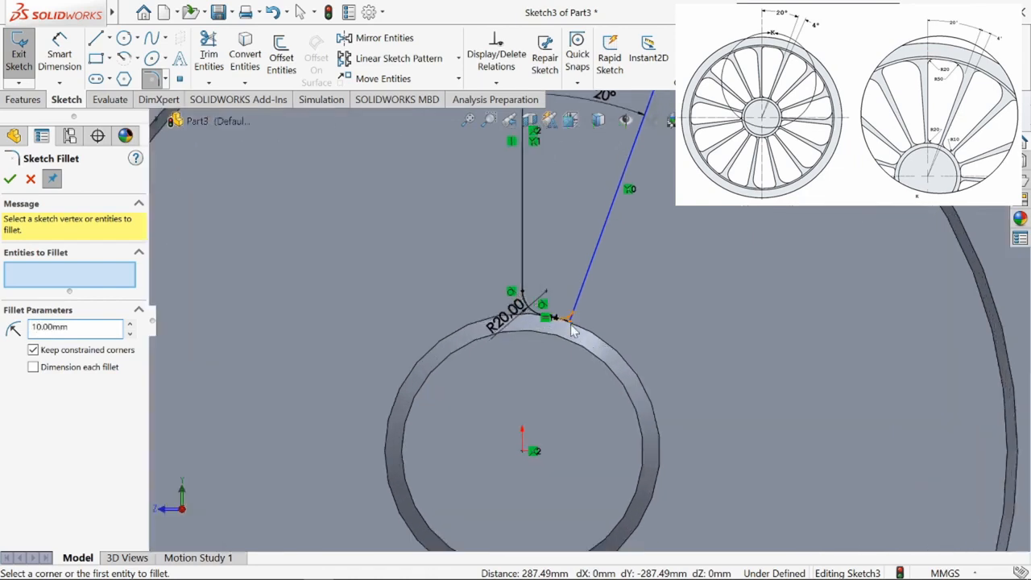
click(572, 328)
click(576, 330)
key(Return)
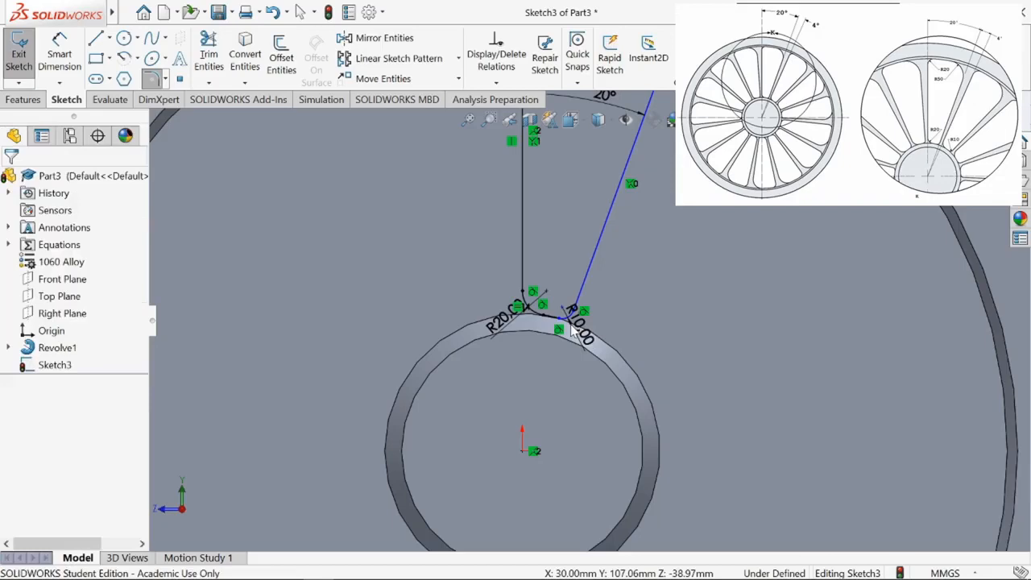
Cut the filleted wedge profile through the web with an Extruded Cut set to Through All
scroll(572, 326, up, 5)
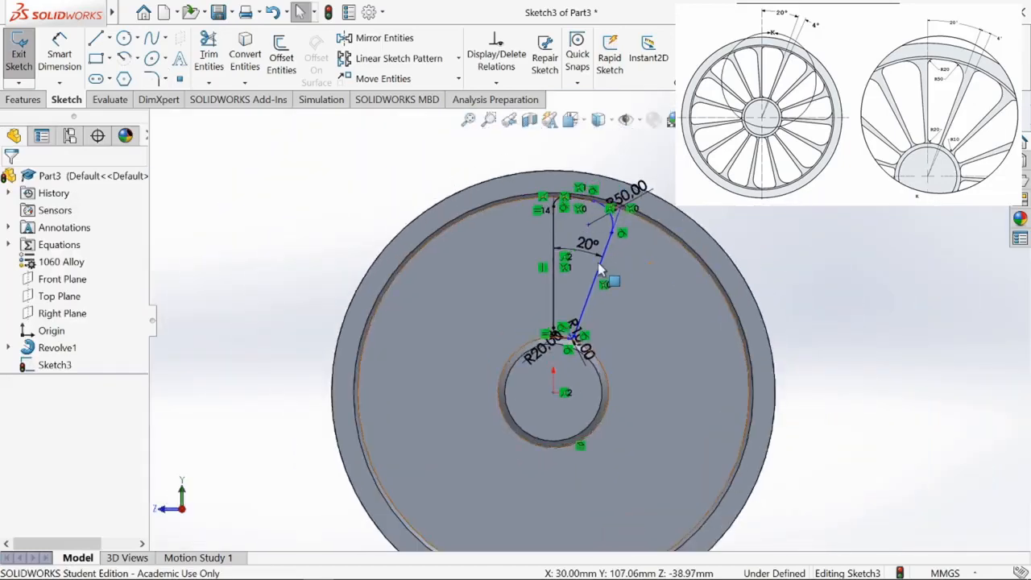
click(23, 100)
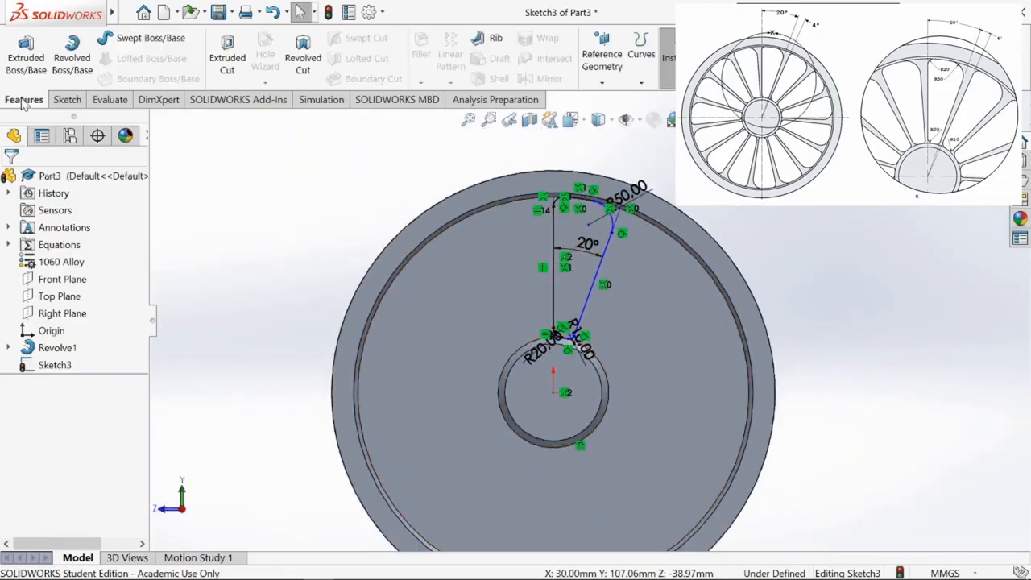
click(226, 55)
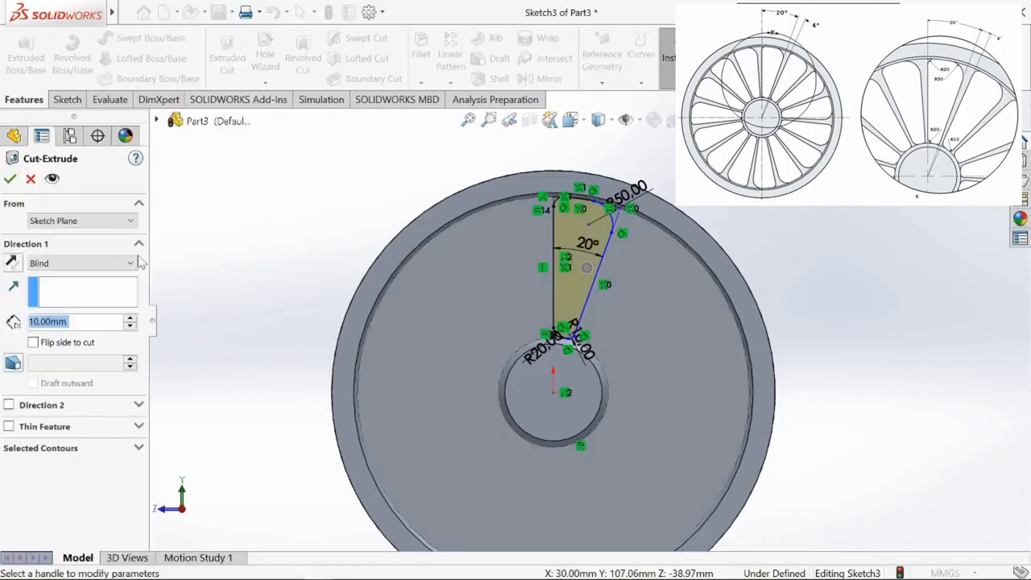
click(129, 266)
click(108, 282)
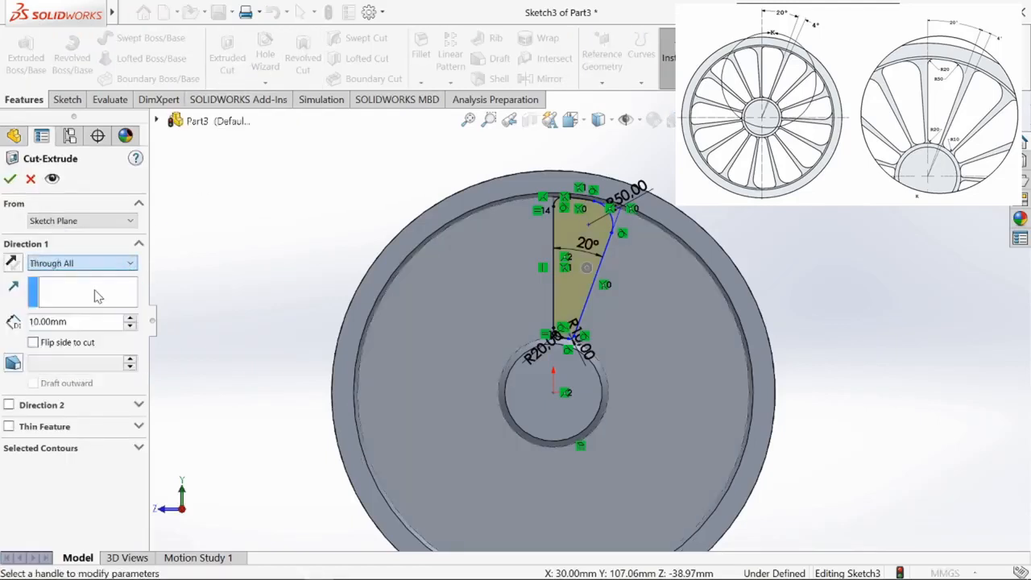
click(10, 179)
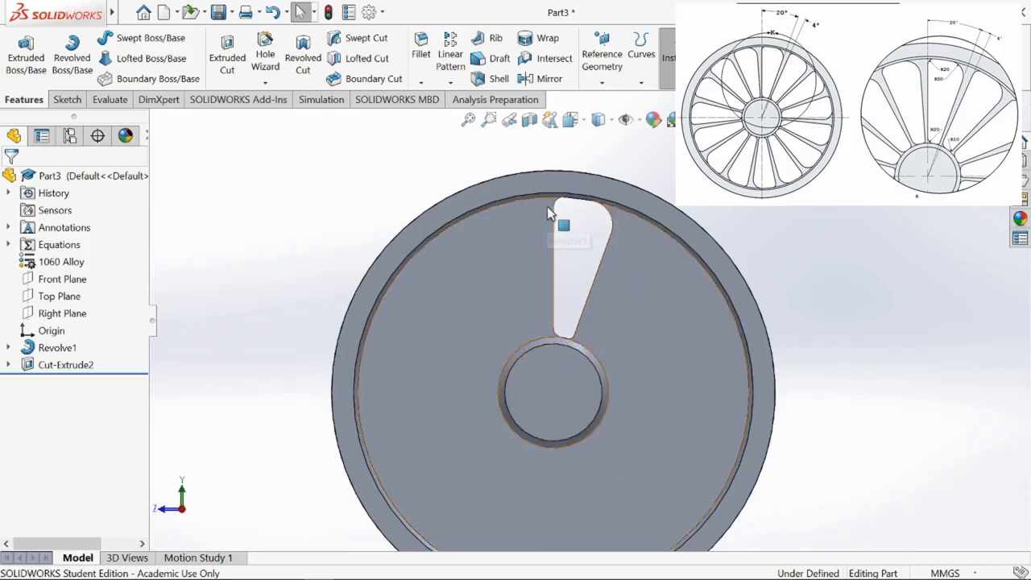
Start a Circular Pattern and use the cylindrical groove face of the rim as its axis reference
click(452, 84)
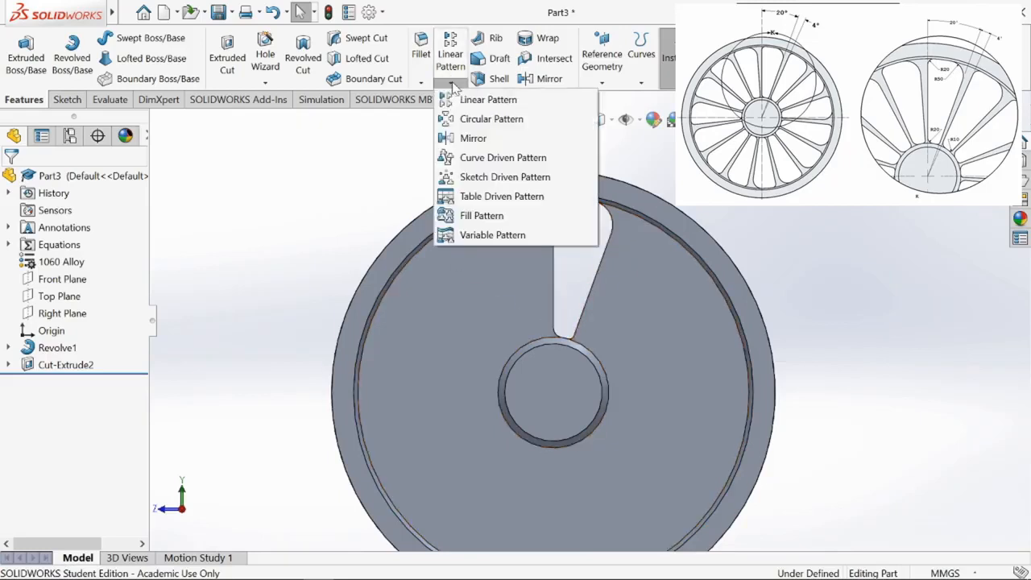
click(492, 124)
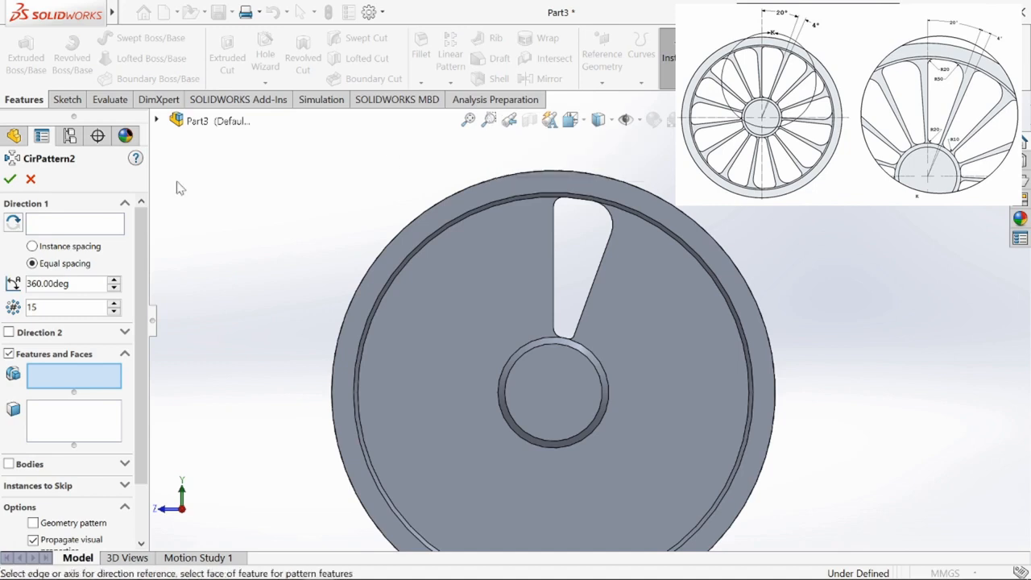
click(78, 231)
middle_drag(484, 247, 508, 295)
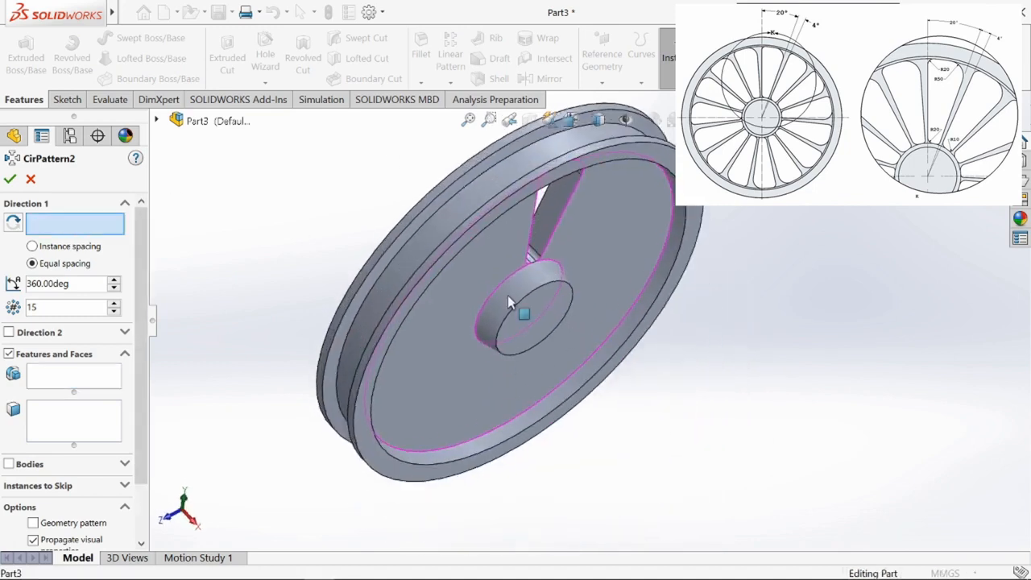
click(494, 187)
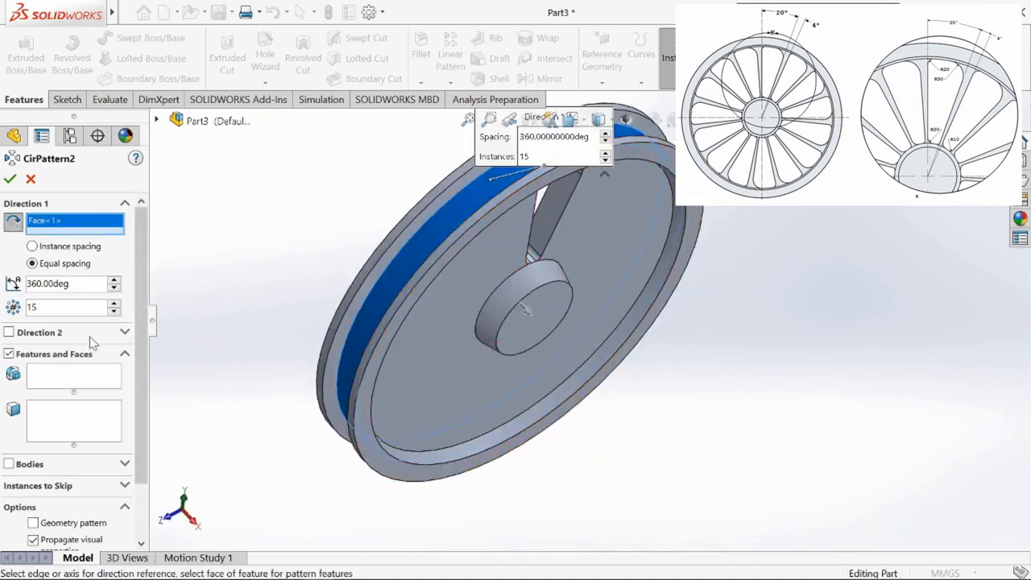
middle_drag(315, 315, 274, 256)
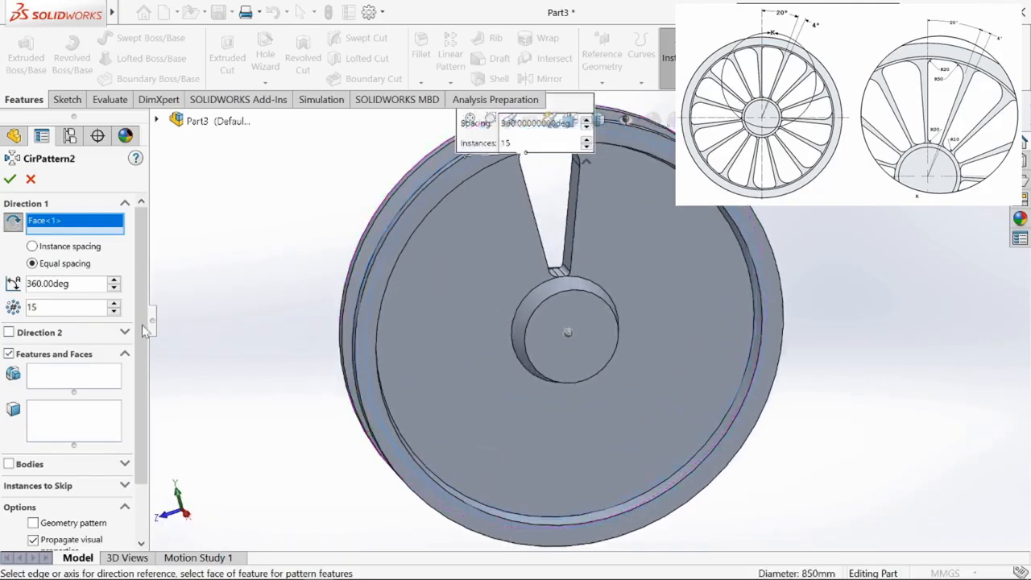
Pattern the Cut-Extrude2 spoke opening as 15 equally spaced instances over 360 degrees and accept the circular pattern
click(69, 376)
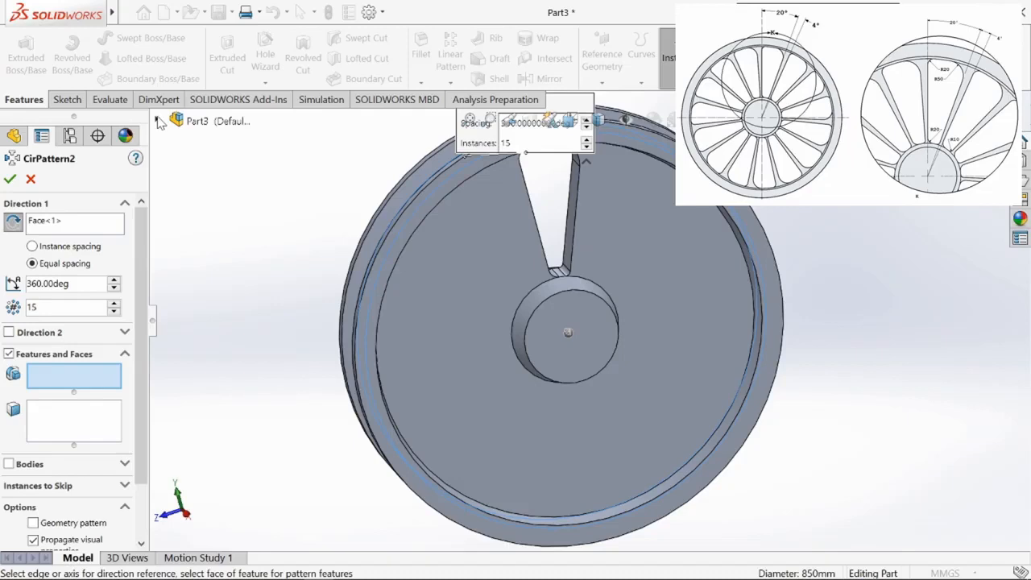
click(158, 121)
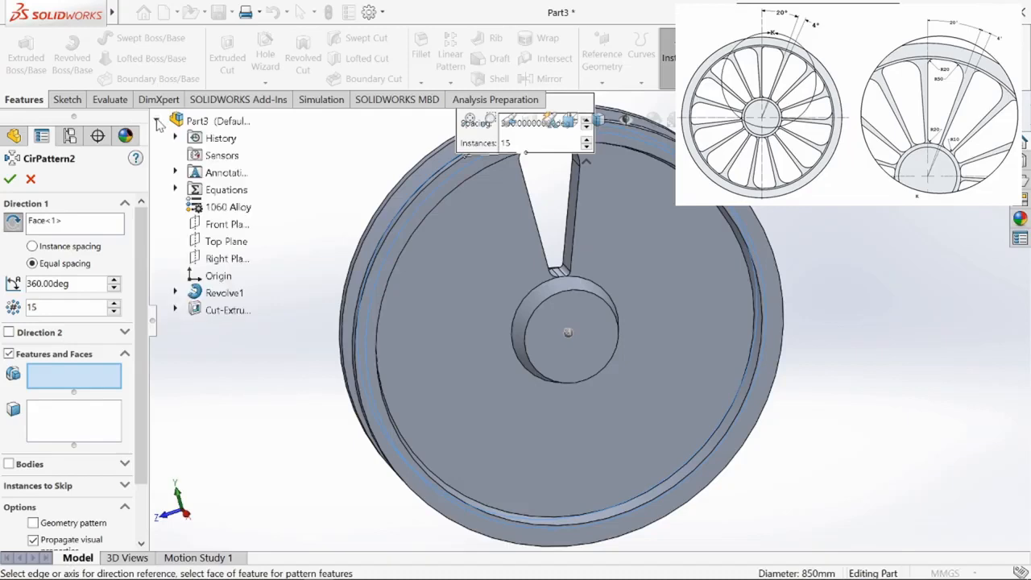
click(231, 310)
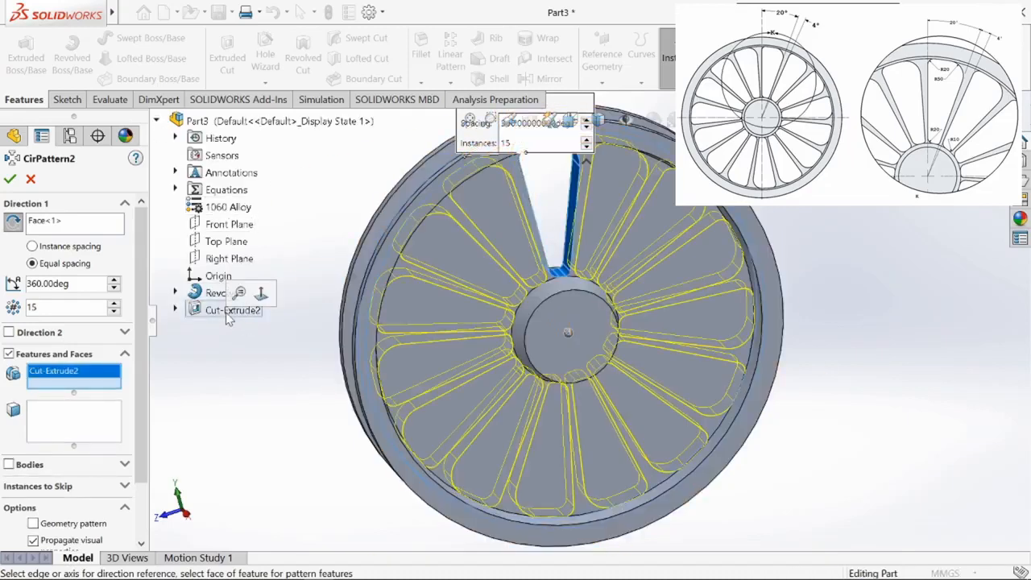
middle_drag(576, 294, 557, 274)
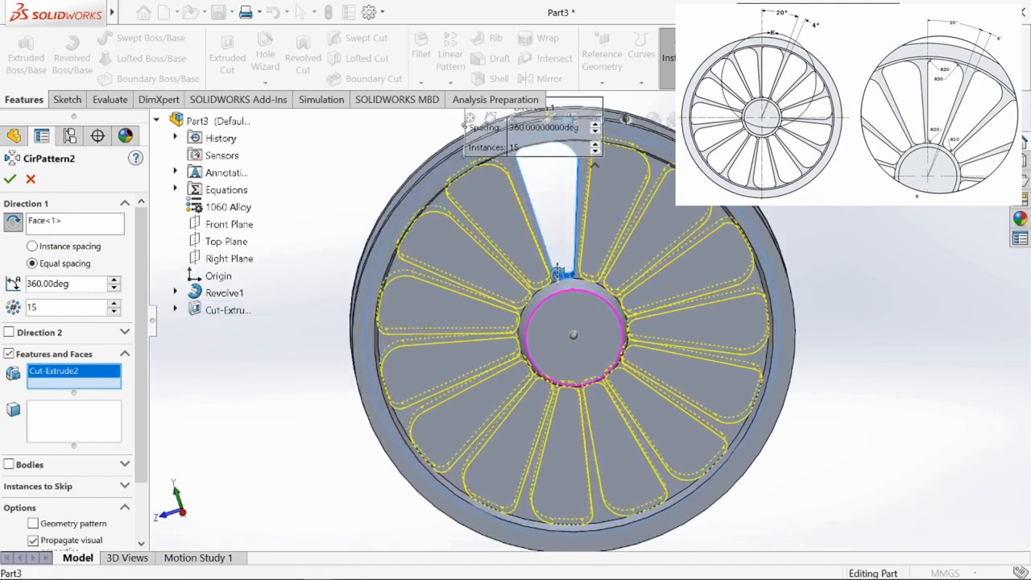
key(space)
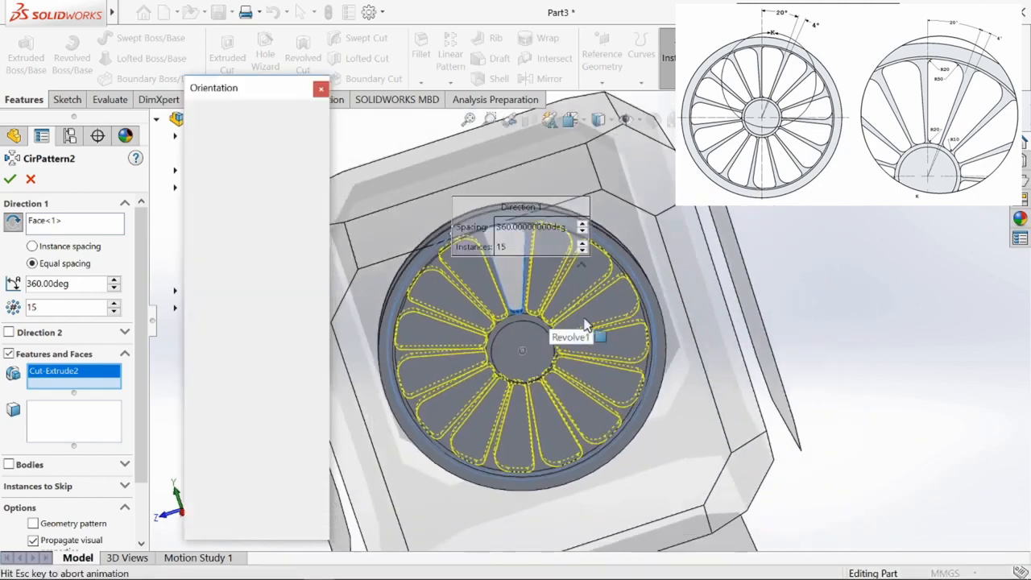
click(498, 448)
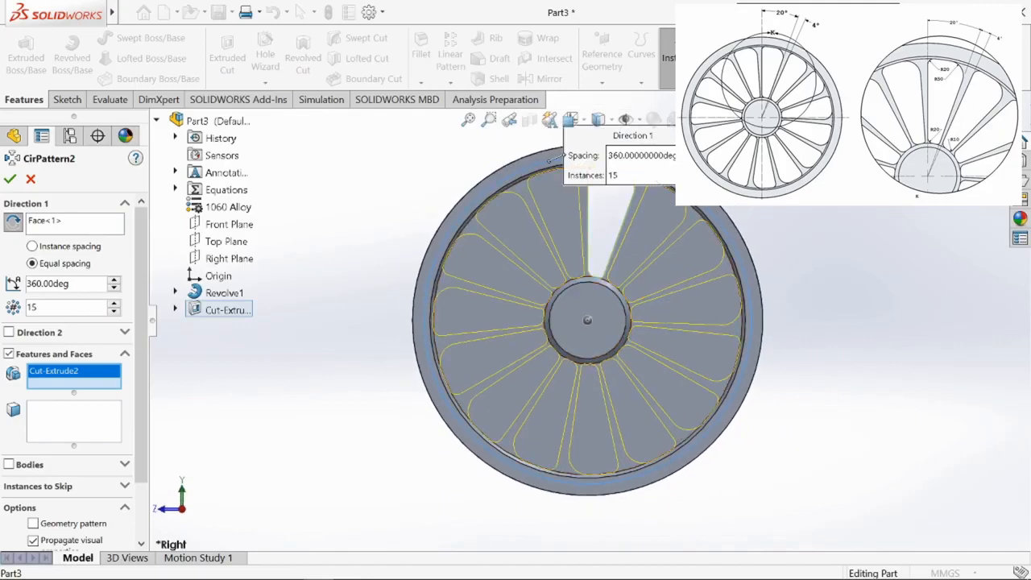
click(9, 179)
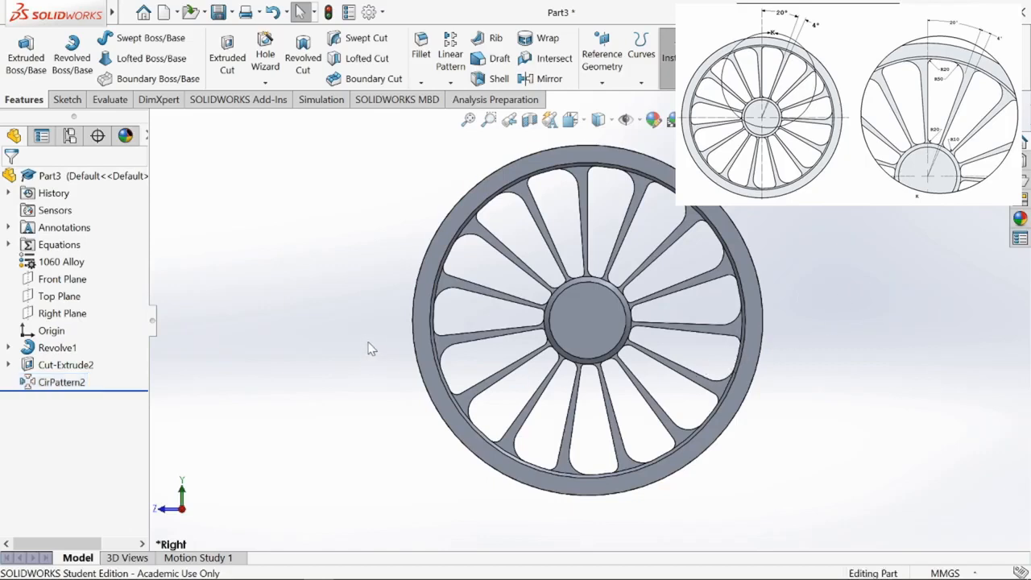
Evaluate the mass properties of the spoked wheel and switch to the CSWA exam window with the overall mass question
middle_drag(345, 325, 383, 368)
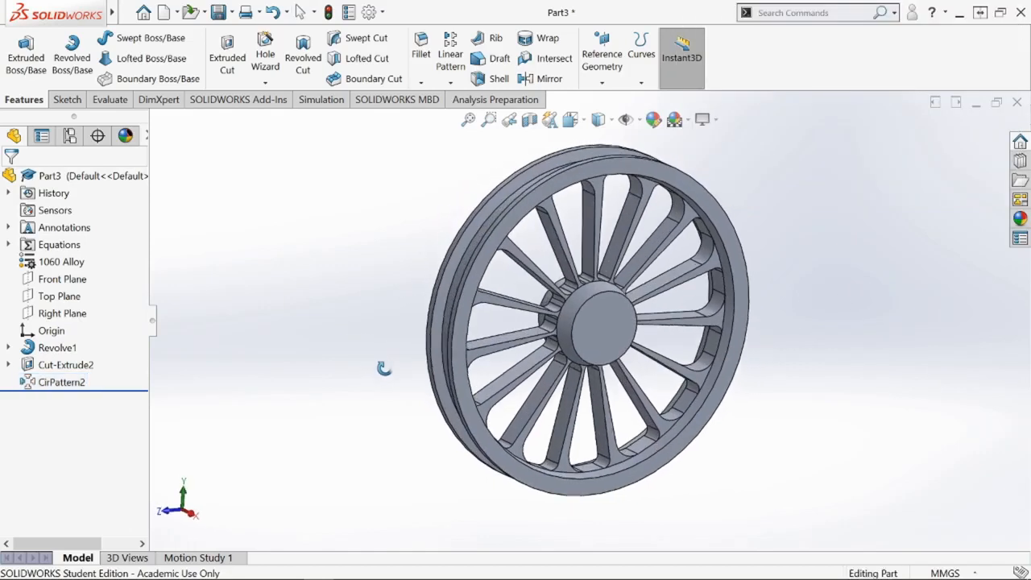
click(118, 102)
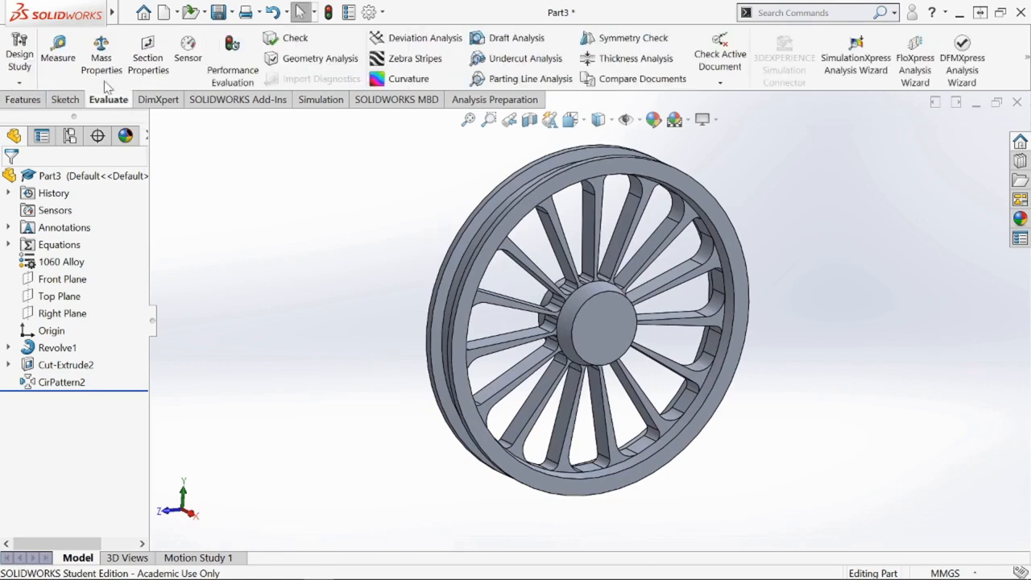
click(113, 51)
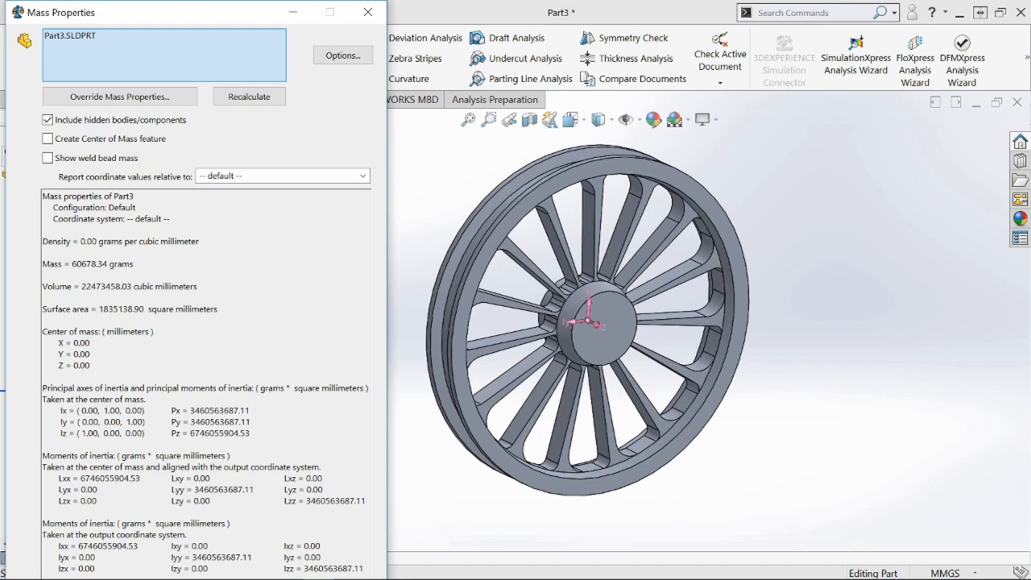
key(alt+Tab)
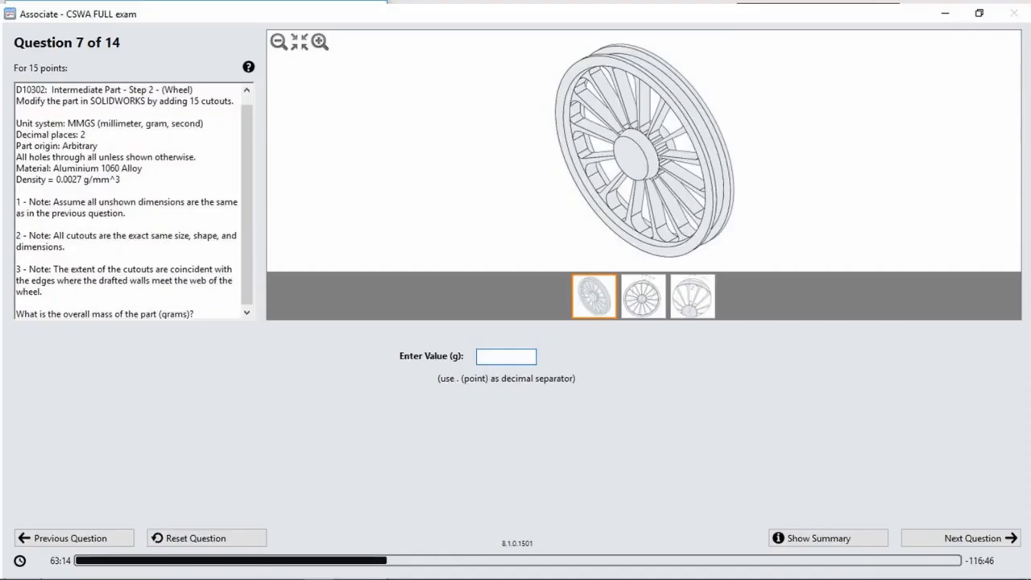